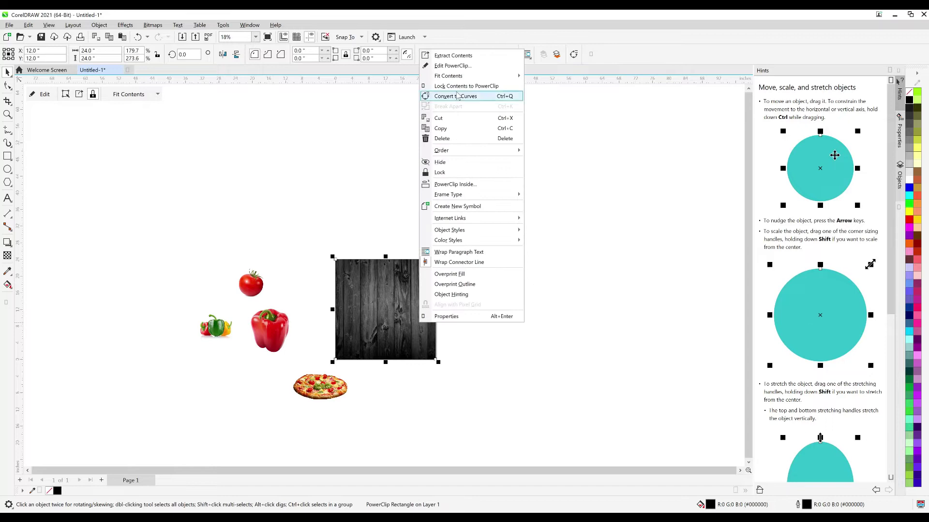
# Edit the wood square's PowerClip contents and apply a uniform transparency of 30 to the wood photo.
pyautogui.click(453, 66)
pyautogui.click(405, 288)
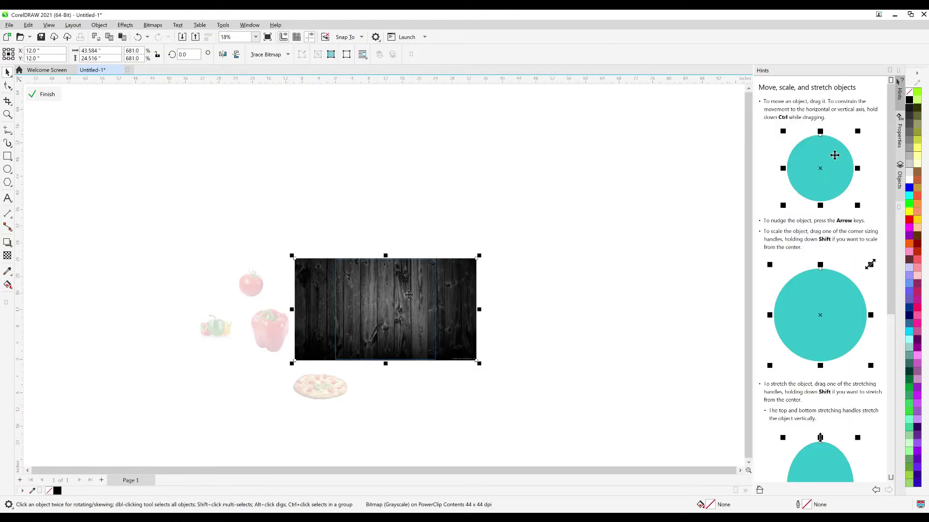
pyautogui.click(7, 255)
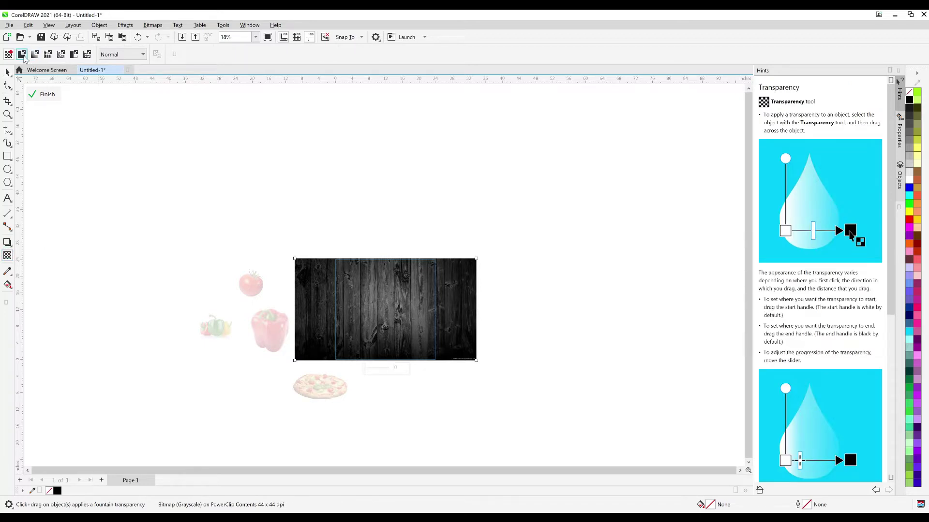
pyautogui.click(22, 54)
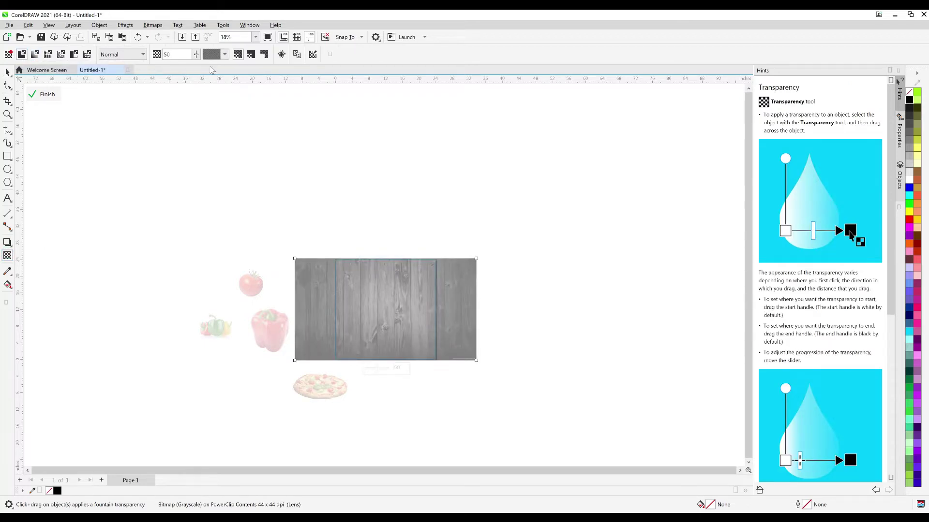
pyautogui.doubleClick(170, 54)
pyautogui.write('80')
pyautogui.press('Return')
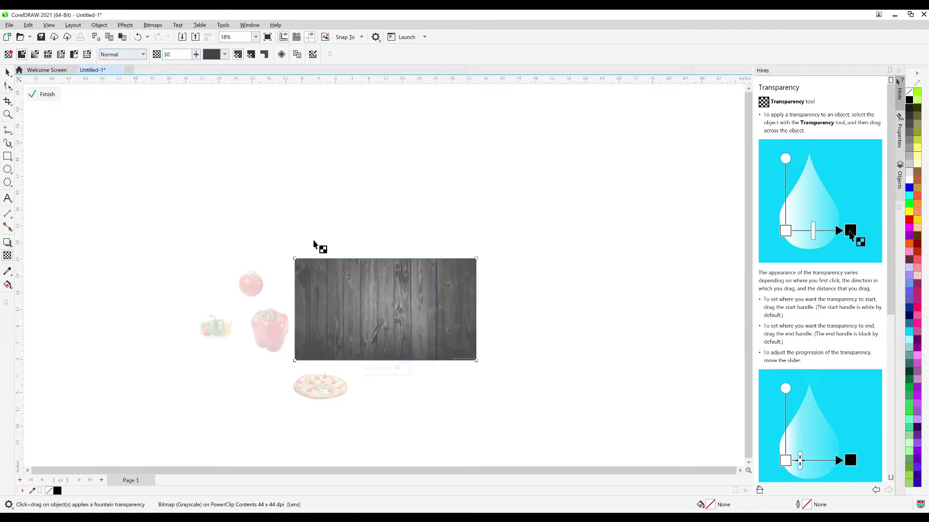
pyautogui.rightClick(372, 274)
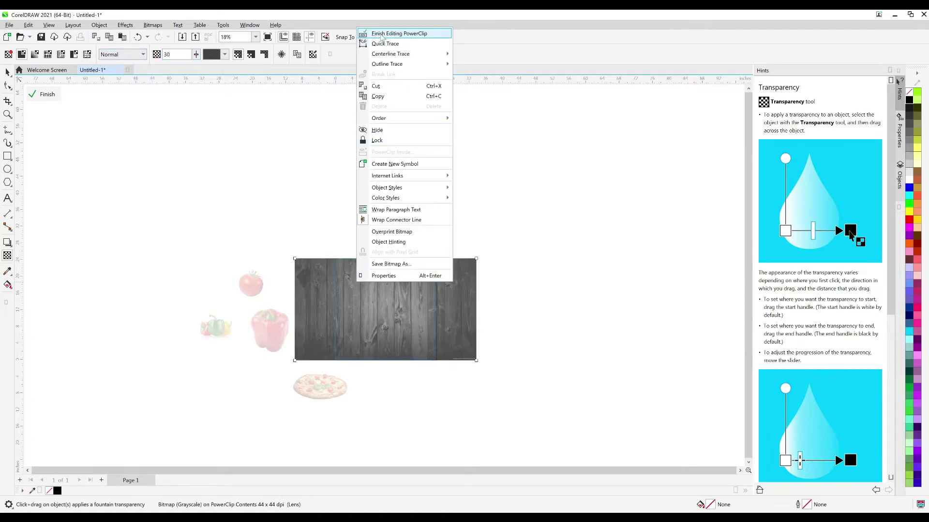
pyautogui.click(383, 34)
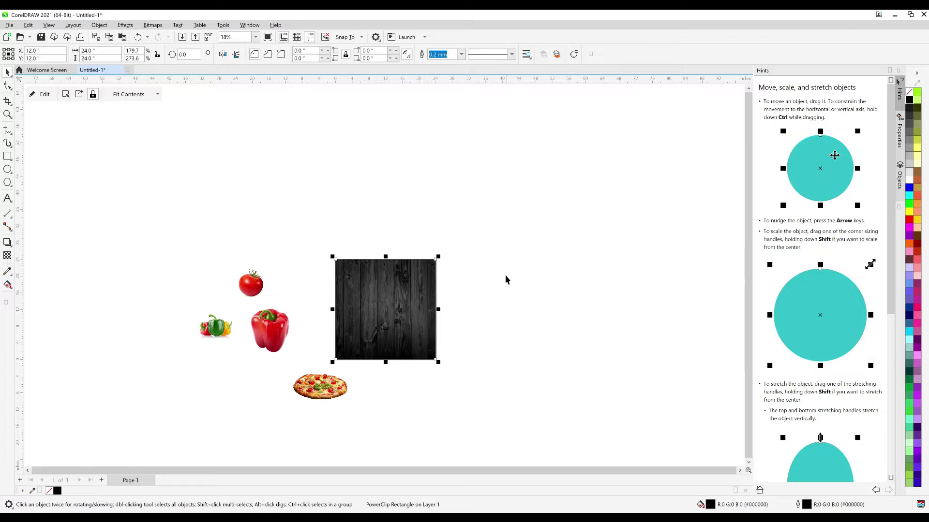
# Remove the outline from the wood square and open the text formatting settings.
pyautogui.rightClick(909, 92)
pyautogui.click(909, 98)
pyautogui.click(507, 259)
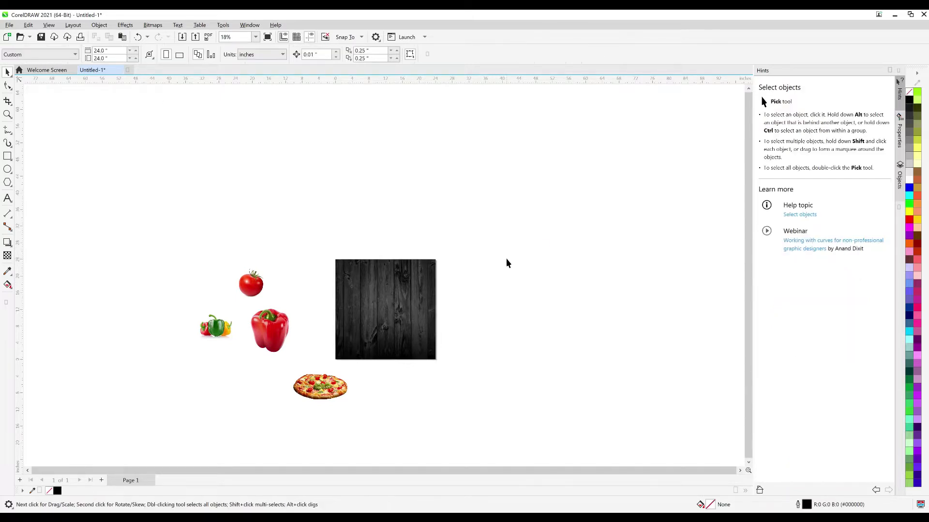
pyautogui.hotkey('ctrl', 't')
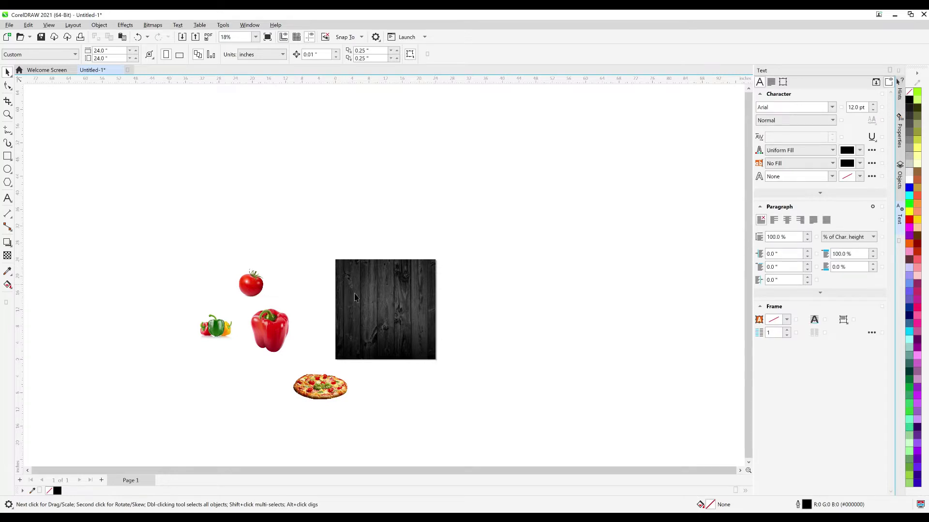
# Enlarge the pizza to about 18.6 × 9.3 in, place it on the lower half of the wood square and bring it to the front.
pyautogui.click(266, 330)
pyautogui.moveTo(341, 394); pyautogui.dragTo(368, 392)
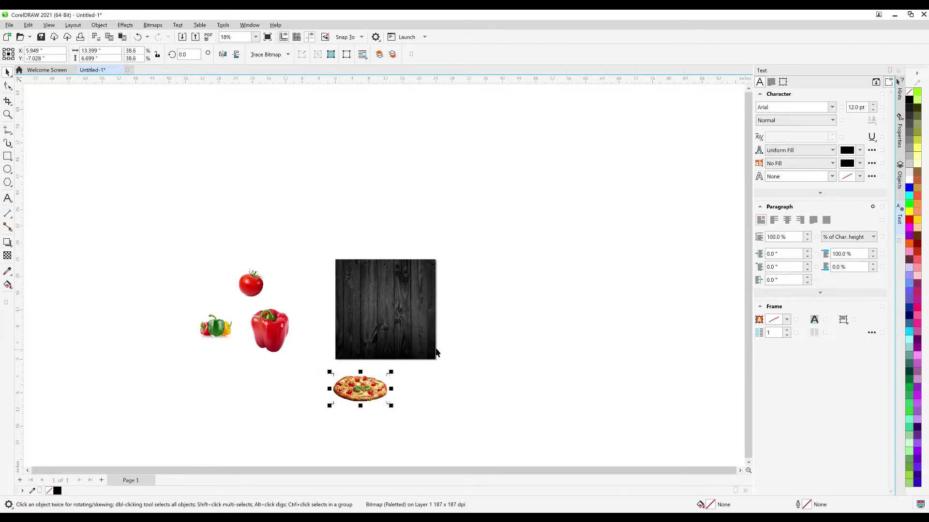
pyautogui.scroll(1, 437, 345)
pyautogui.scroll(1, 366, 378)
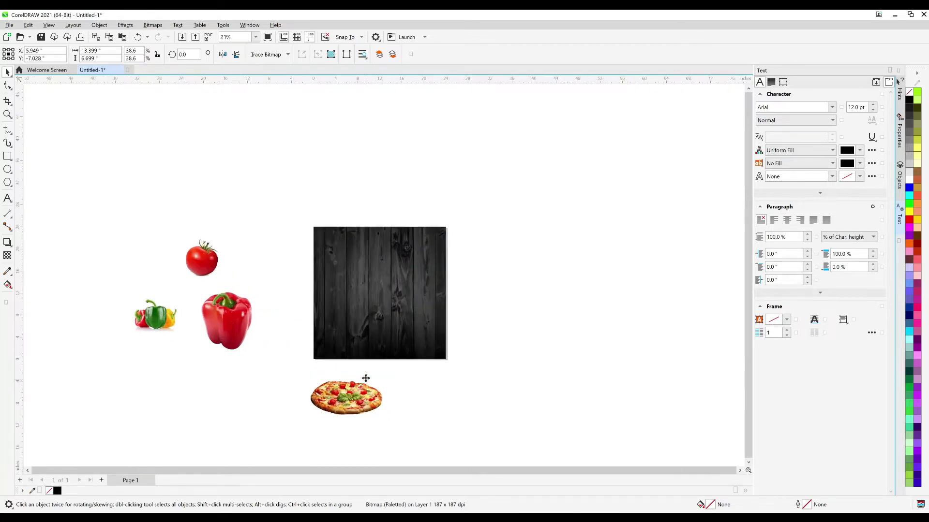
pyautogui.scroll(1, 366, 378)
pyautogui.moveTo(389, 377); pyautogui.dragTo(422, 360)
pyautogui.moveTo(349, 410); pyautogui.dragTo(372, 333)
pyautogui.click(567, 350)
pyautogui.moveTo(487, 251); pyautogui.dragTo(233, 390)
pyautogui.hotkey('shift', 'pageup')
pyautogui.click(234, 392)
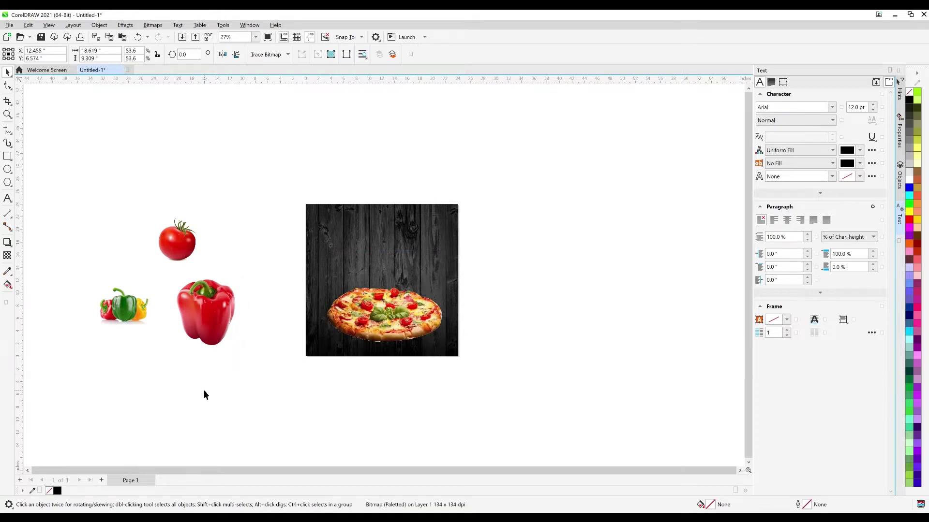
# Draw a circle about 20.5 in across, stretch it to about 29.5 in wide and place it over the wood square's lower edge.
pyautogui.click(8, 169)
pyautogui.moveTo(268, 327); pyautogui.dragTo(335, 364)
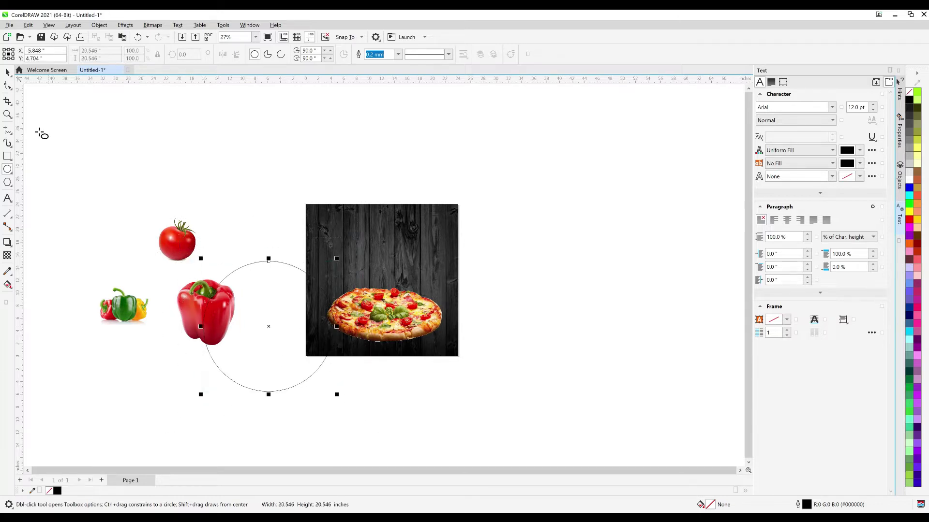
pyautogui.click(7, 72)
pyautogui.moveTo(270, 326); pyautogui.dragTo(366, 347)
pyautogui.moveTo(431, 346); pyautogui.dragTo(489, 350)
pyautogui.moveTo(440, 372); pyautogui.dragTo(439, 381)
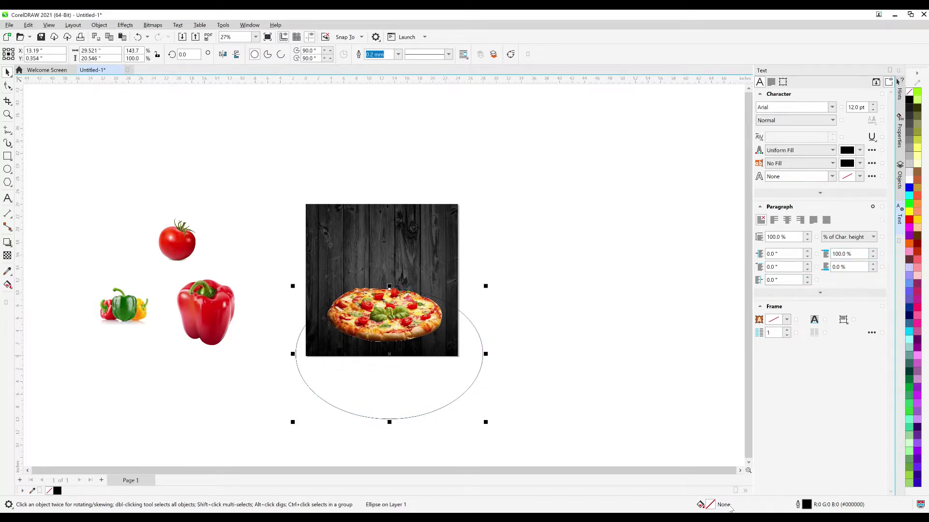
# Give the ellipse a Light Green uniform fill and switch the fill's color model to CMYK.
pyautogui.click(909, 404)
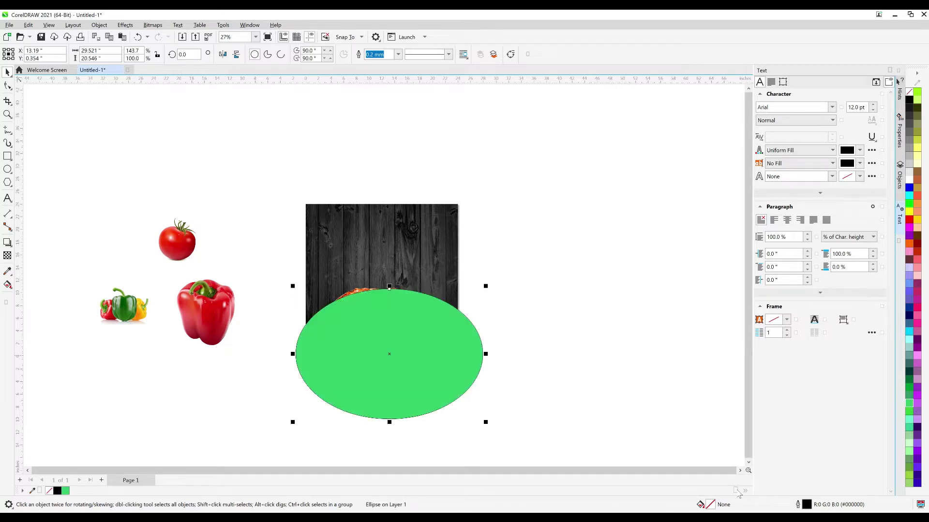
pyautogui.hotkey('shift', 'F11')
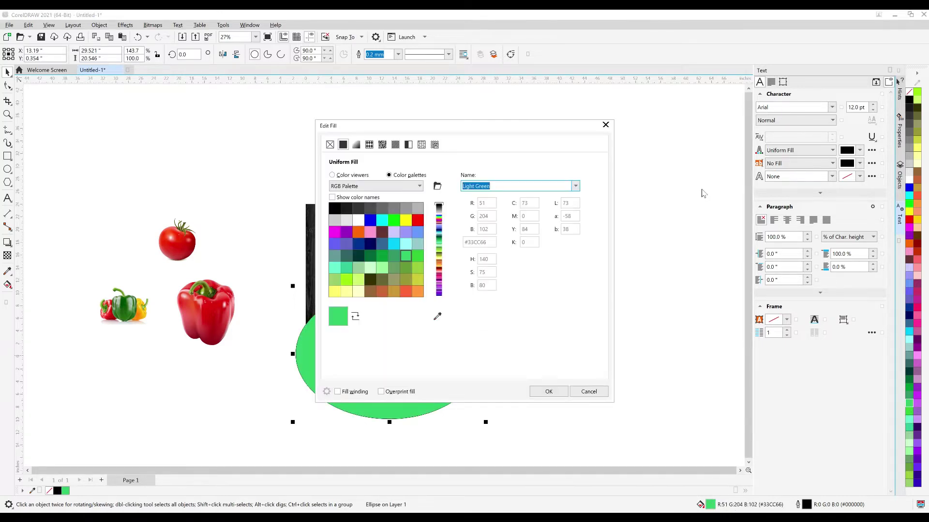
pyautogui.click(368, 186)
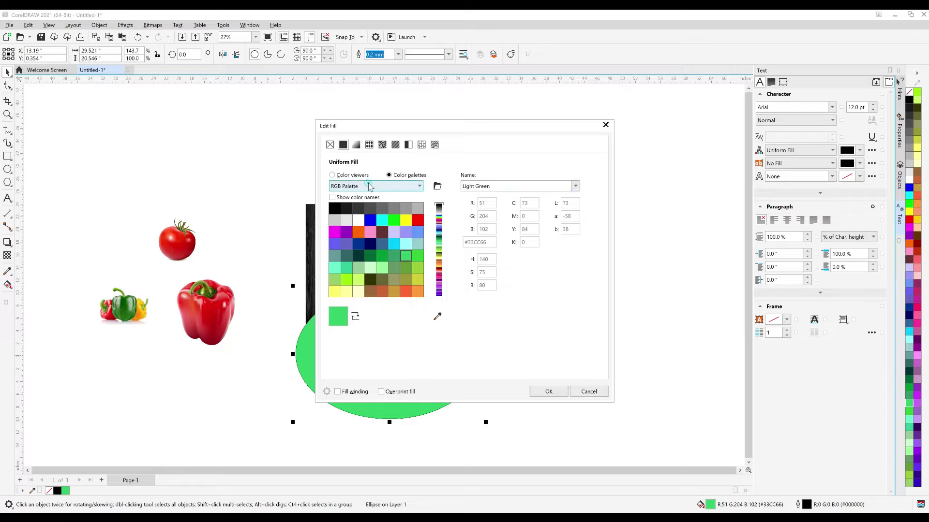
pyautogui.click(353, 185)
pyautogui.click(339, 177)
pyautogui.click(339, 177)
pyautogui.click(344, 184)
pyautogui.click(364, 185)
pyautogui.click(366, 187)
pyautogui.click(484, 190)
pyautogui.click(487, 190)
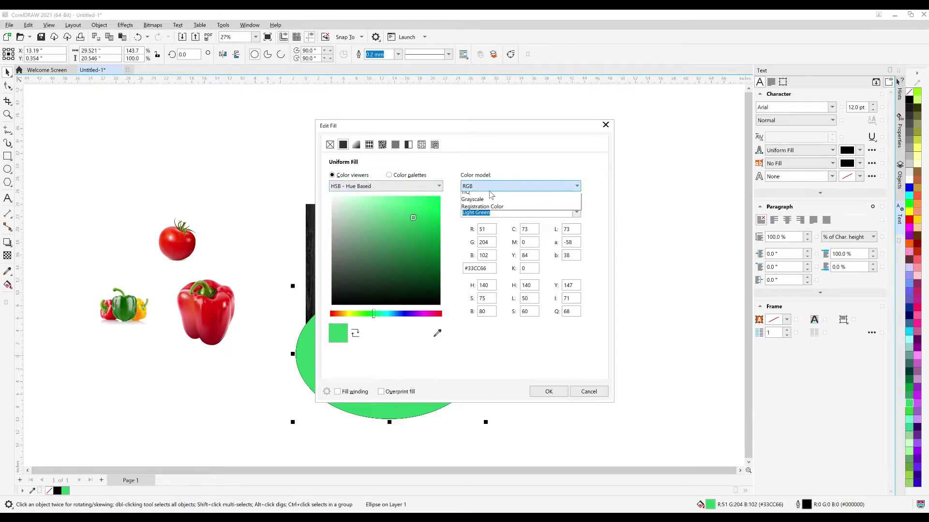
pyautogui.click(481, 203)
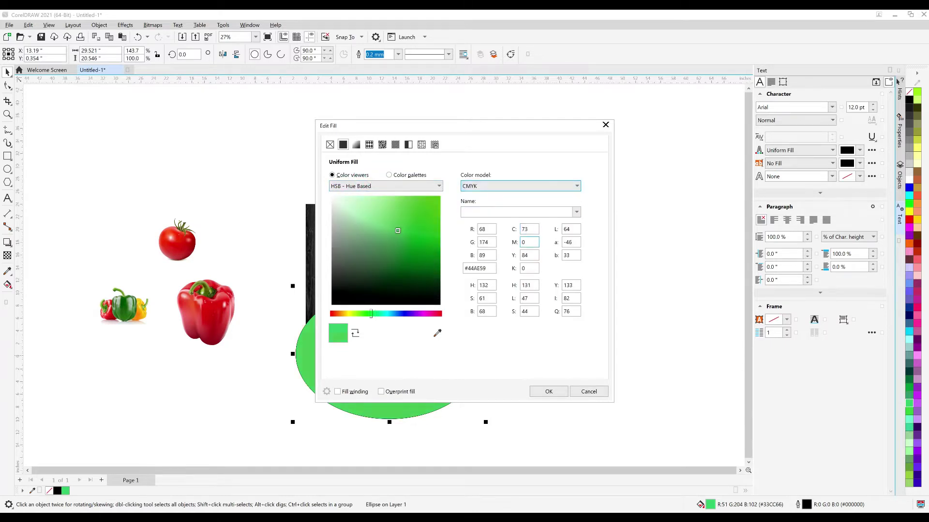
# Set the ellipse's fill to yellow with C 0, M 20, Y 100, K 0.
pyautogui.moveTo(530, 229); pyautogui.dragTo(455, 228)
pyautogui.press('Tab')
pyautogui.write('20')
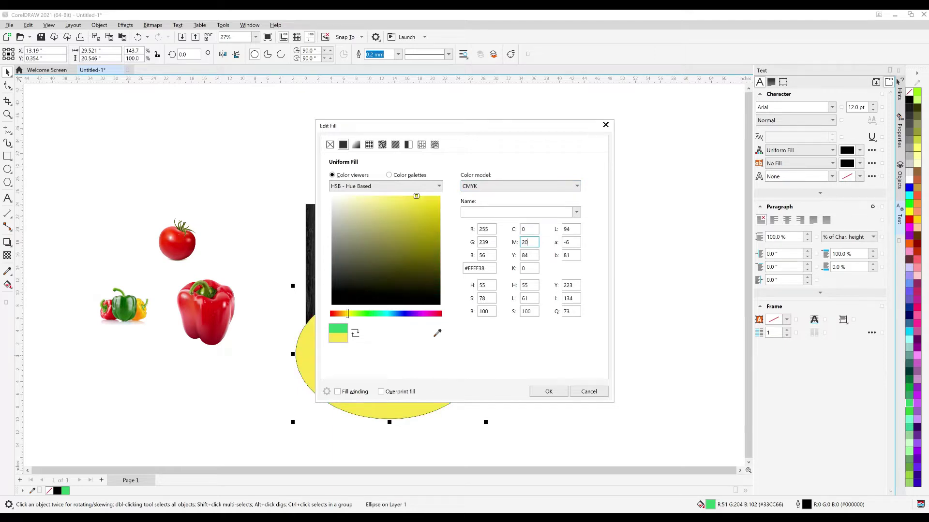
pyautogui.press('Tab')
pyautogui.write('1')
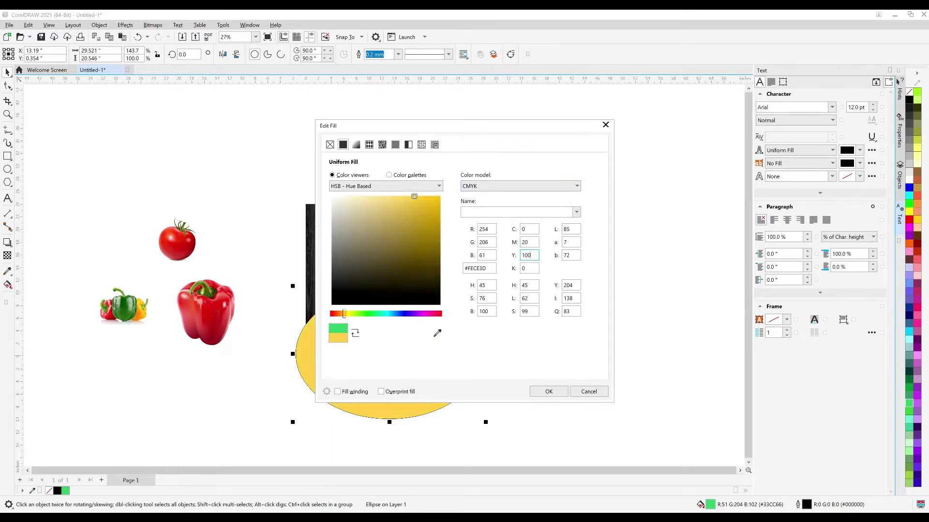
pyautogui.press('Return')
# Remove the outline from the yellow ellipse.
pyautogui.click(380, 341)
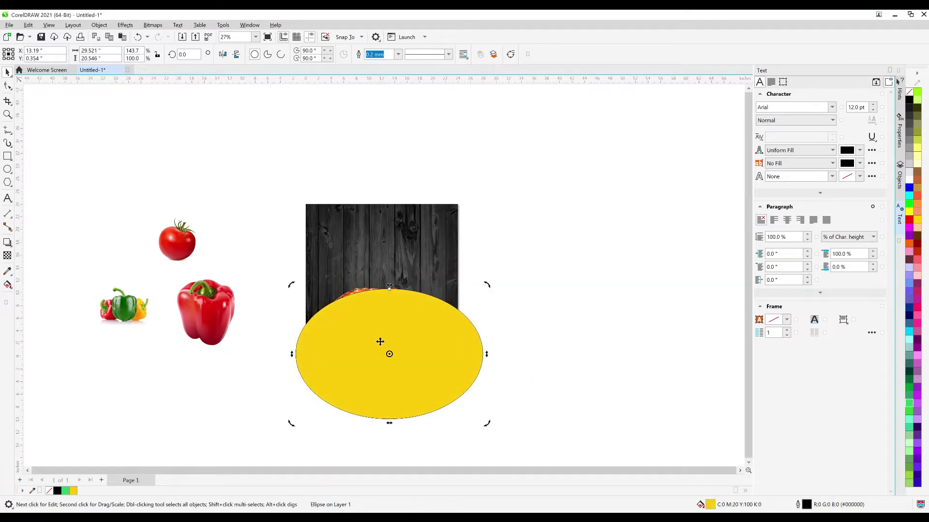
pyautogui.rightClick(909, 93)
pyautogui.click(908, 101)
pyautogui.click(411, 335)
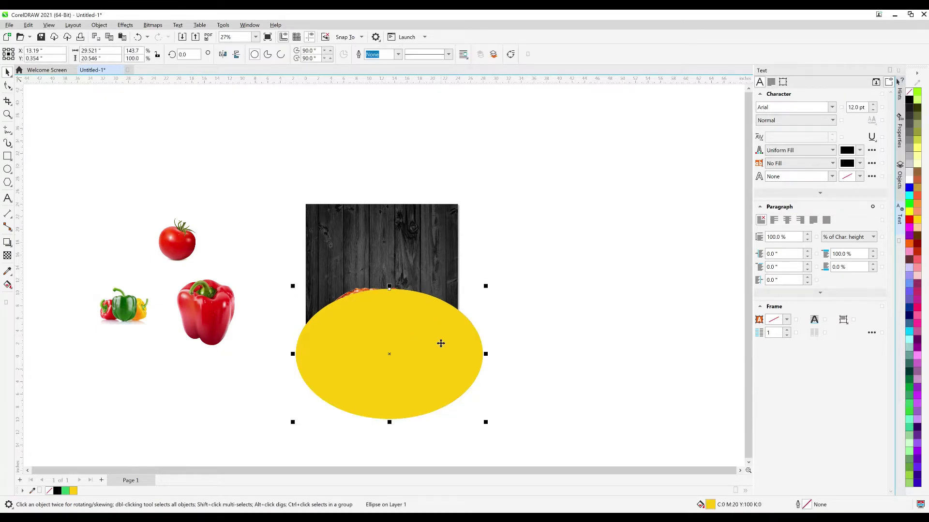
# Move the yellow ellipse behind the pizza and PowerClip it inside the wood square.
pyautogui.hotkey('ctrl', 'pagedown')
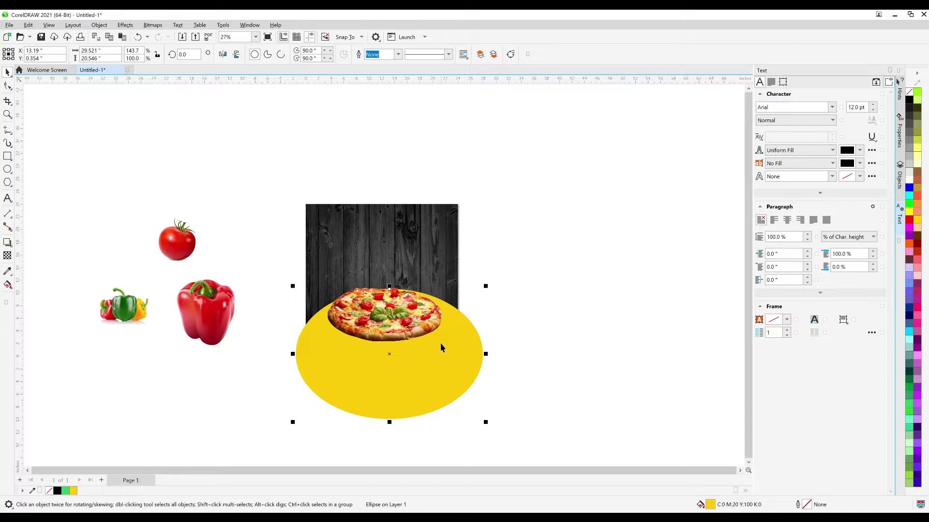
pyautogui.rightClick(440, 344)
pyautogui.rightClick(443, 388)
pyautogui.click(476, 238)
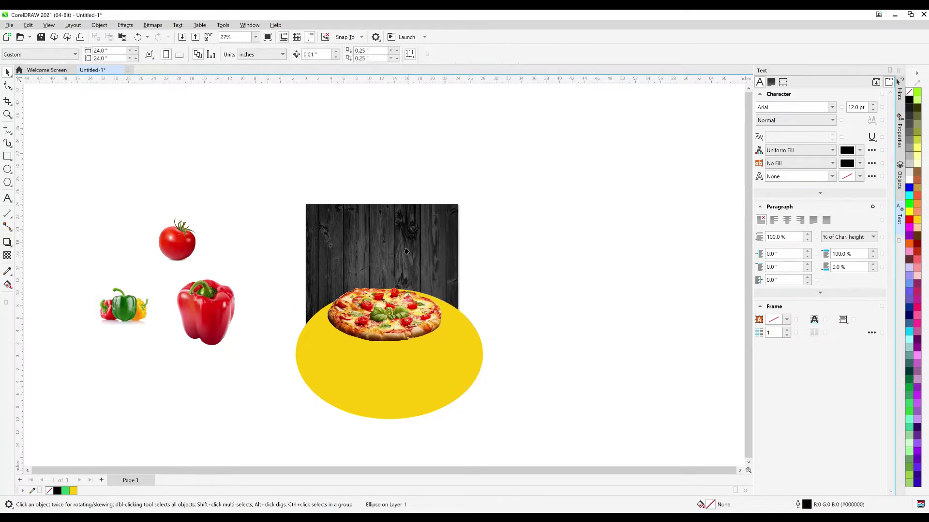
pyautogui.click(406, 252)
pyautogui.click(498, 304)
# Enlarge the pizza to about 20.7 × 10.3 in, shift it slightly upward and center it horizontally on the wood square.
pyautogui.click(417, 312)
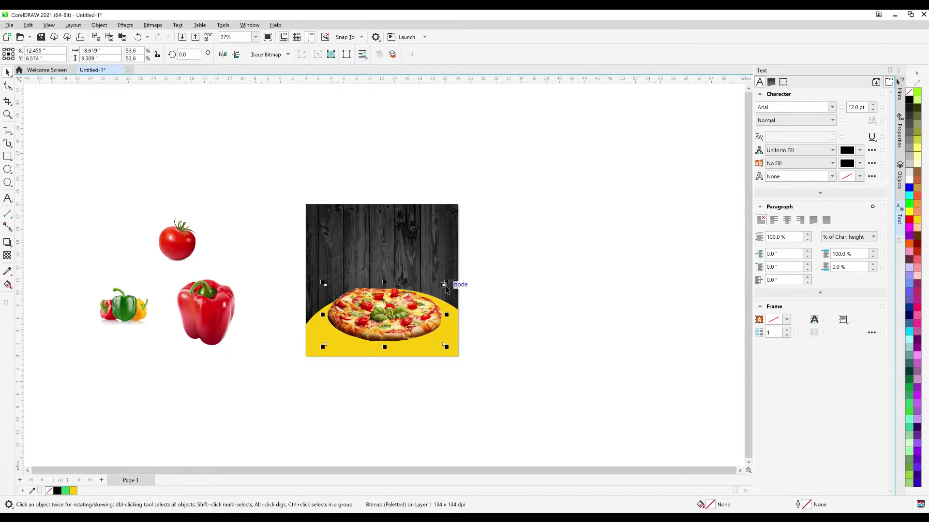
pyautogui.moveTo(446, 283); pyautogui.dragTo(456, 278)
pyautogui.moveTo(428, 325); pyautogui.dragTo(427, 311)
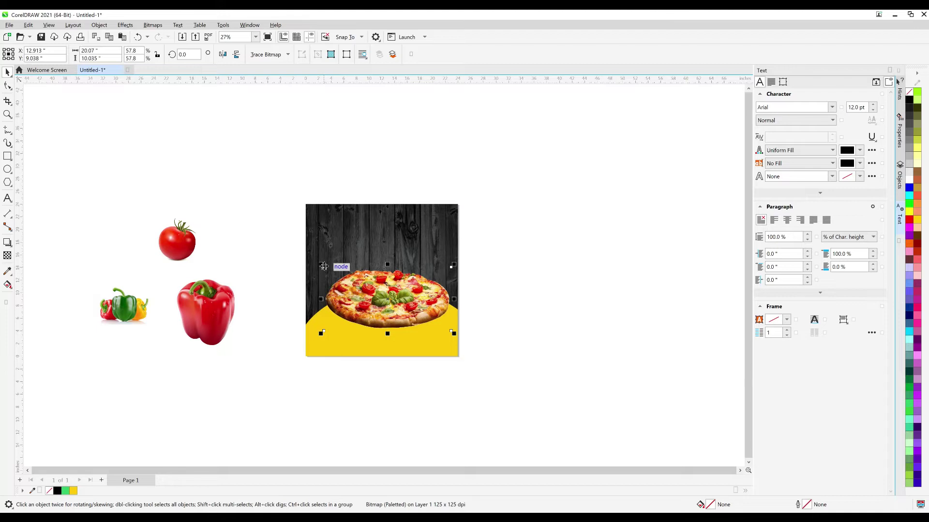
pyautogui.moveTo(322, 265); pyautogui.dragTo(317, 263)
pyautogui.keyDown('shift'); pyautogui.click(400, 250); pyautogui.keyUp('shift')
pyautogui.press('c')
pyautogui.click(527, 268)
# Add a black drop shadow falling straight below the pizza, about 0.85 in down, with an opacity of 69.
pyautogui.click(416, 291)
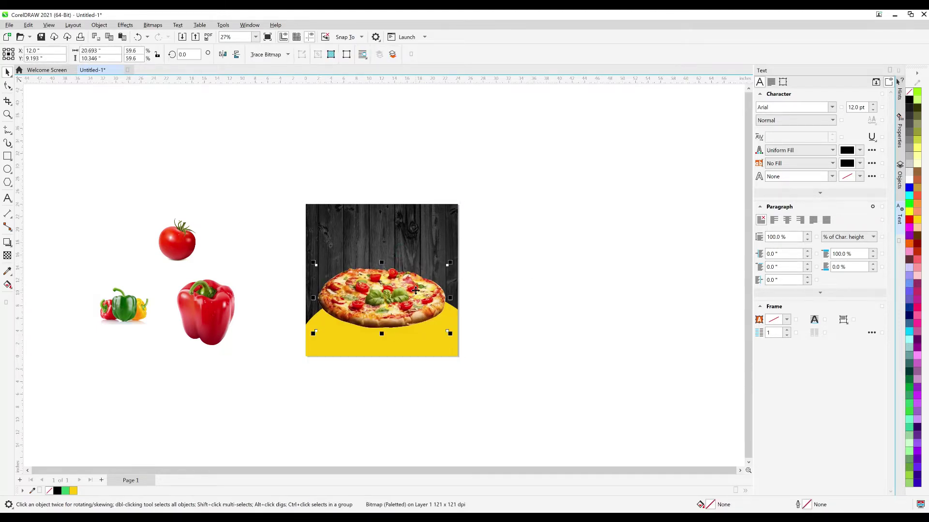
pyautogui.click(8, 242)
pyautogui.scroll(3, 382, 307)
pyautogui.moveTo(368, 274); pyautogui.dragTo(381, 353)
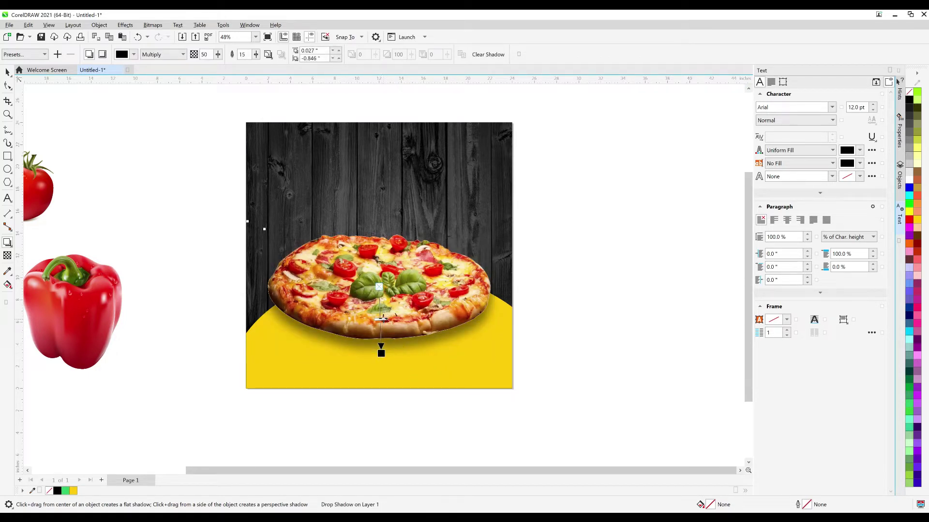
pyautogui.moveTo(383, 327); pyautogui.dragTo(384, 332)
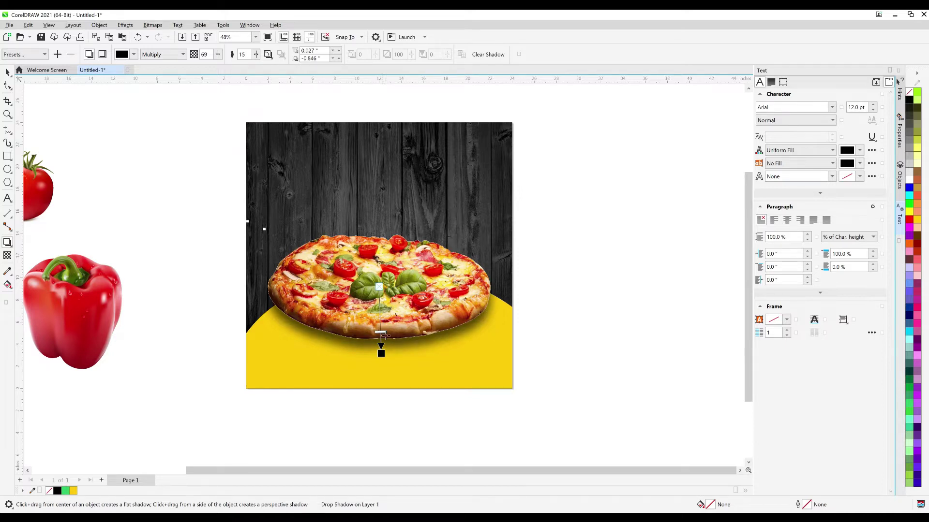
pyautogui.scroll(-1, 385, 333)
pyautogui.click(7, 72)
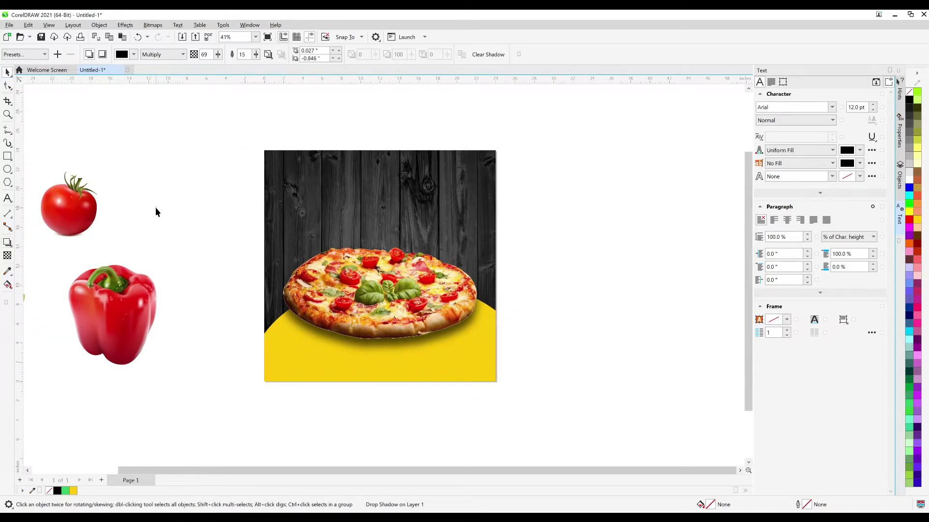
pyautogui.click(155, 207)
pyautogui.scroll(-5, 279, 303)
pyautogui.scroll(4, 326, 280)
pyautogui.click(310, 321)
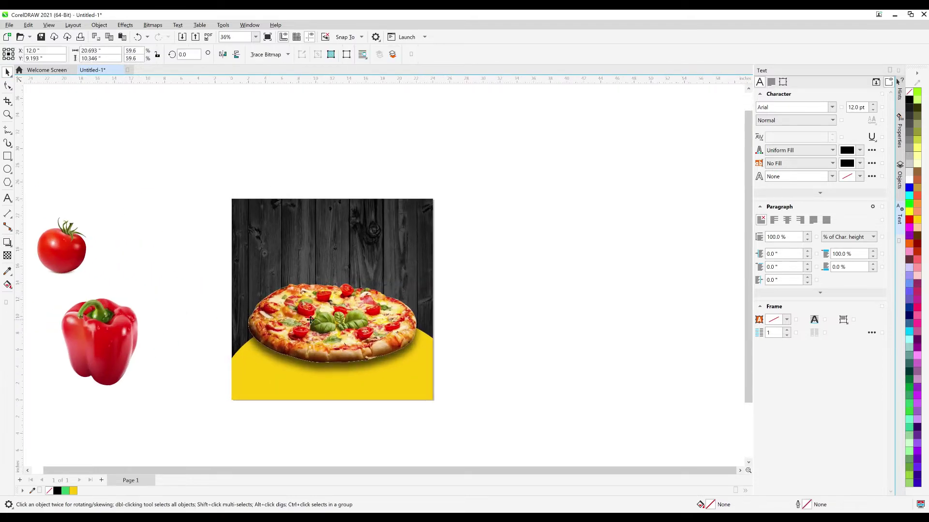
pyautogui.click(461, 307)
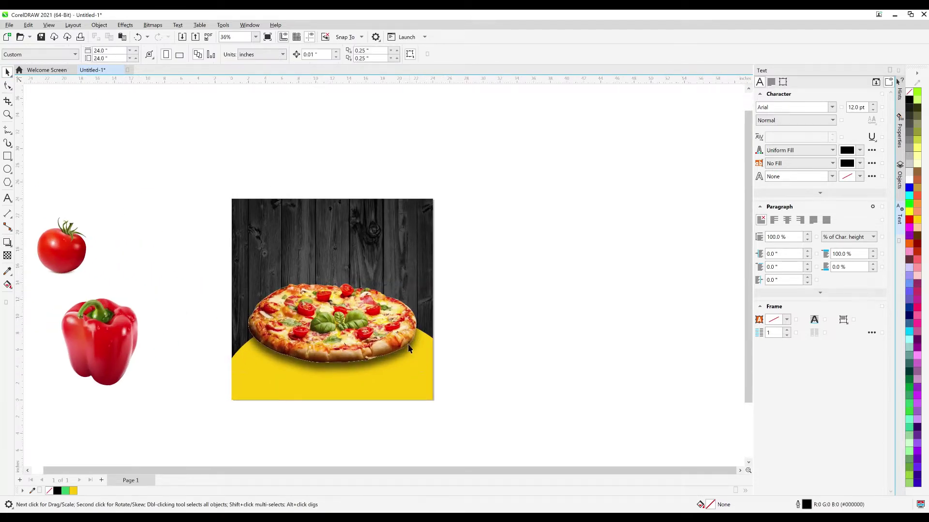
# Shrink the red pepper to about 4.1 × 4.6 in, place it on the wood square's left edge above the pizza and bring it to the front.
pyautogui.scroll(-1, 338, 300)
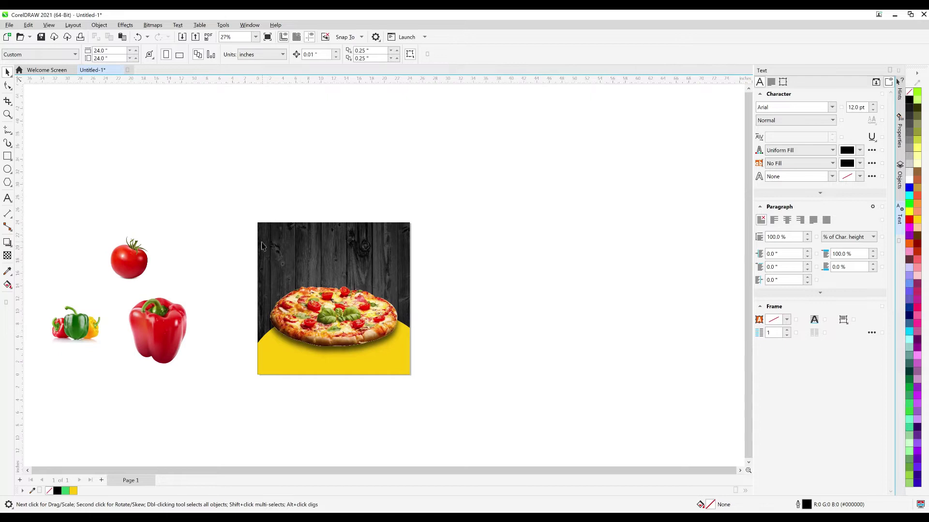
pyautogui.click(178, 326)
pyautogui.moveTo(179, 326)
pyautogui.mouseDown()
pyautogui.moveTo(204, 317)
pyautogui.moveTo(178, 328)
pyautogui.mouseUp()
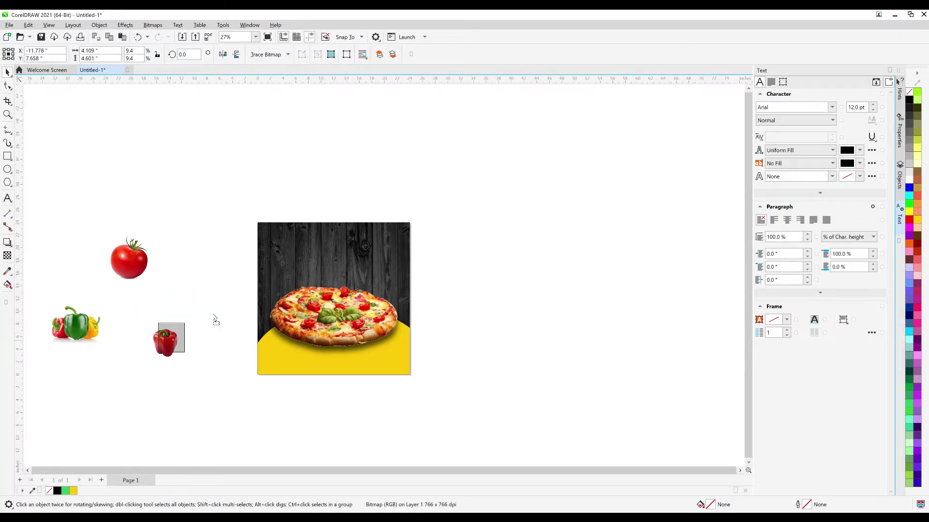
pyautogui.moveTo(244, 295)
pyautogui.mouseDown()
pyautogui.moveTo(259, 288)
pyautogui.moveTo(253, 280)
pyautogui.mouseUp()
pyautogui.hotkey('shift', 'pageup')
pyautogui.scroll(2, 294, 297)
pyautogui.moveTo(231, 265); pyautogui.dragTo(239, 269)
pyautogui.click(246, 269)
pyautogui.click(245, 271)
pyautogui.moveTo(259, 257); pyautogui.dragTo(260, 259)
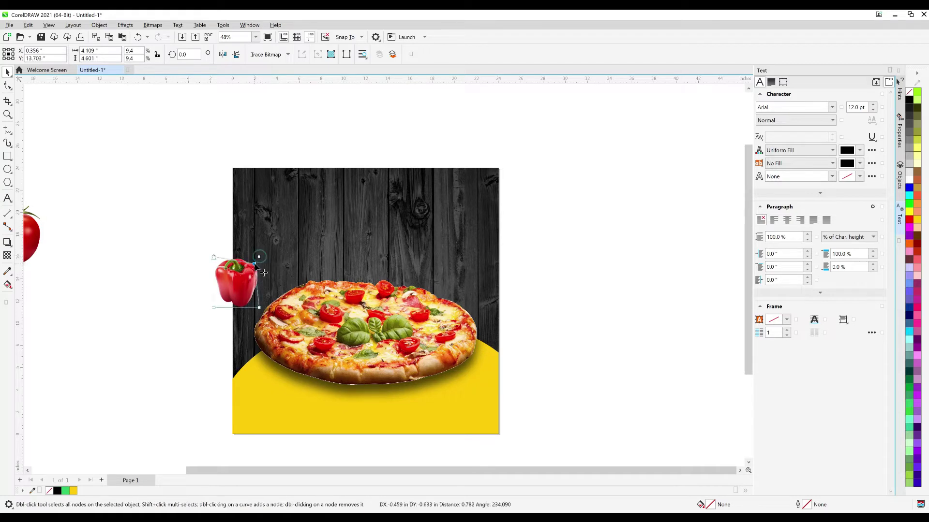
pyautogui.hotkey('ctrl', 'z')
# Rotate the red pepper about 23° clockwise and PowerClip it inside the wood square.
pyautogui.click(248, 285)
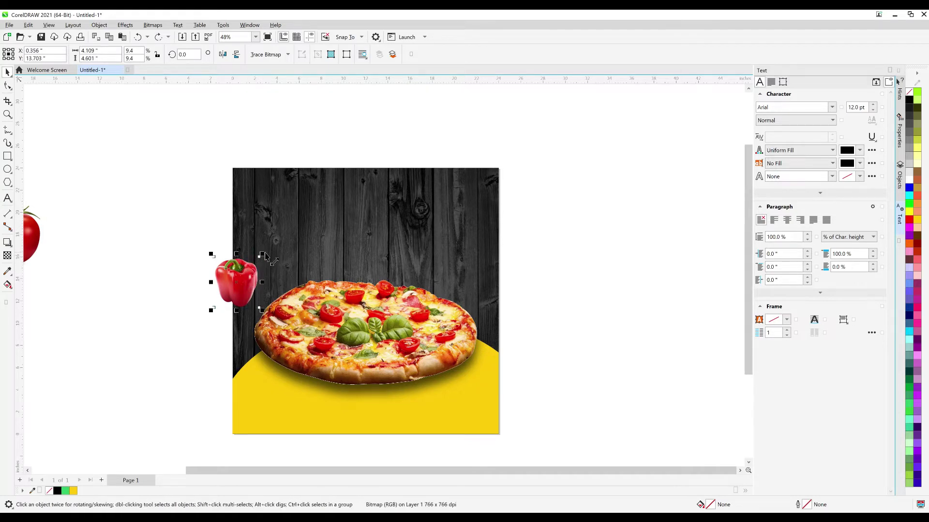
pyautogui.moveTo(262, 254); pyautogui.dragTo(282, 277)
pyautogui.click(245, 275)
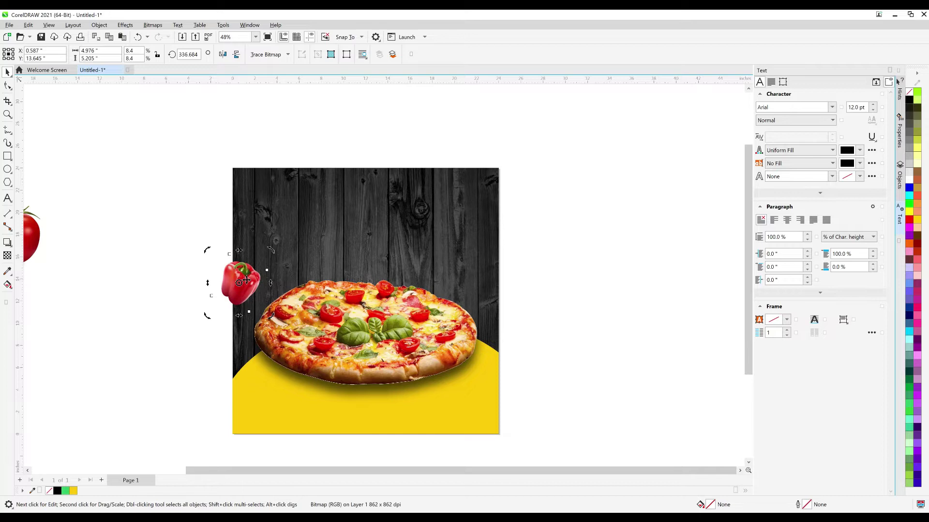
pyautogui.rightClick(246, 281)
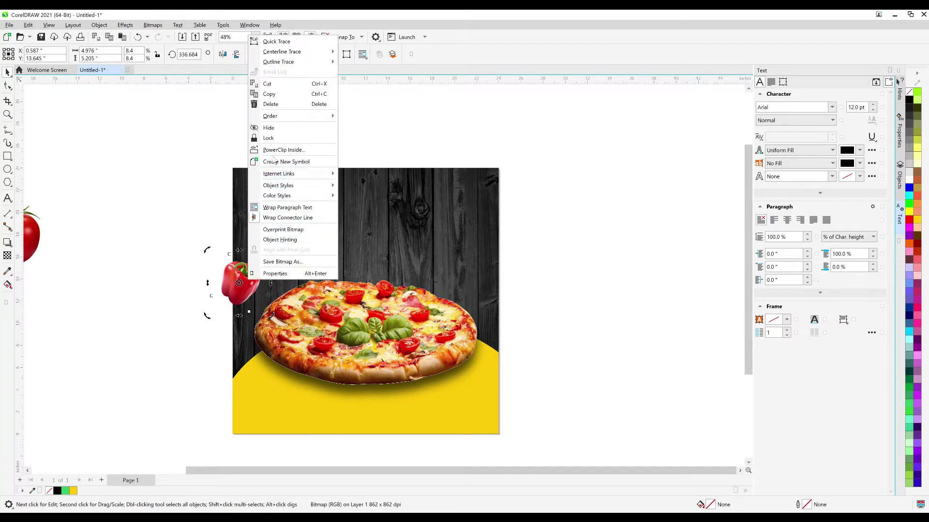
pyautogui.click(272, 151)
pyautogui.click(284, 212)
pyautogui.scroll(-1, 323, 225)
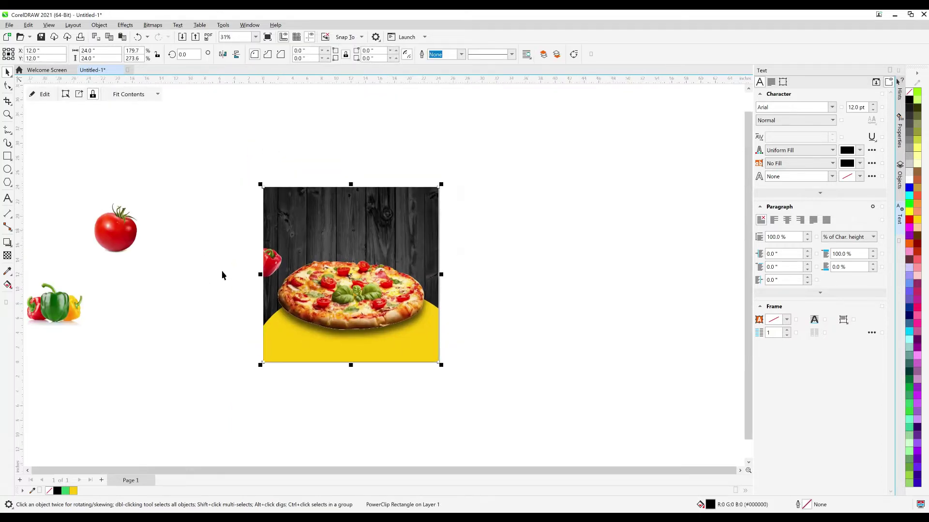
# Mirror the tomato horizontally, shrink it to about 4.2 × 5.0 in on the square's right edge beside the pizza, and bring it to the front.
pyautogui.click(123, 232)
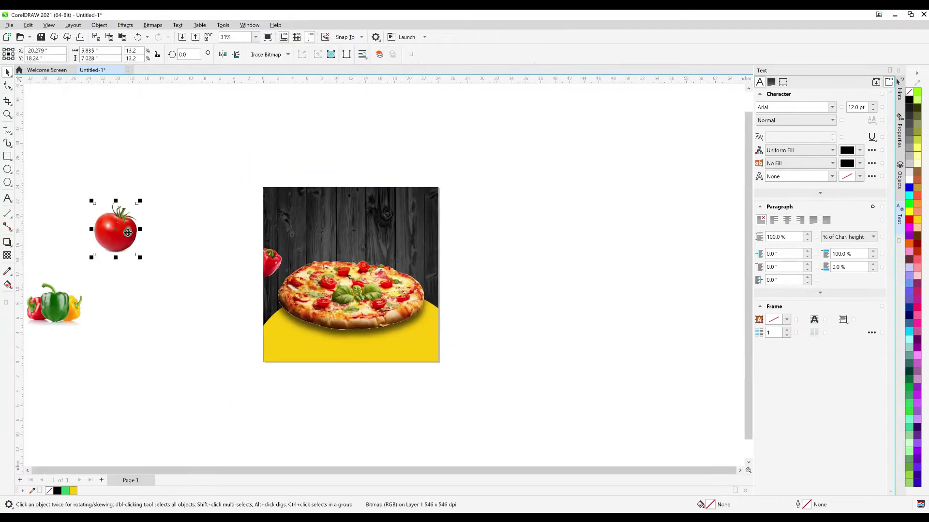
pyautogui.click(236, 55)
pyautogui.moveTo(139, 257); pyautogui.dragTo(452, 311)
pyautogui.scroll(2, 441, 285)
pyautogui.hotkey('shift', 'pageup')
# PowerClip the tomato inside the wood square.
pyautogui.rightClick(453, 313)
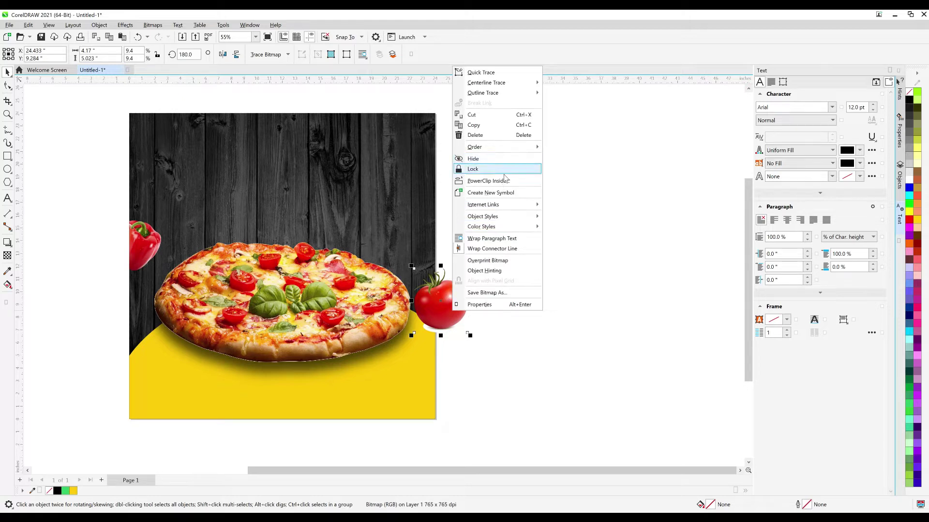
pyautogui.click(472, 180)
pyautogui.click(409, 189)
# Within the square's PowerClip contents, order the tomato between the wood and the yellow ellipse and nudge it slightly left.
pyautogui.rightClick(409, 221)
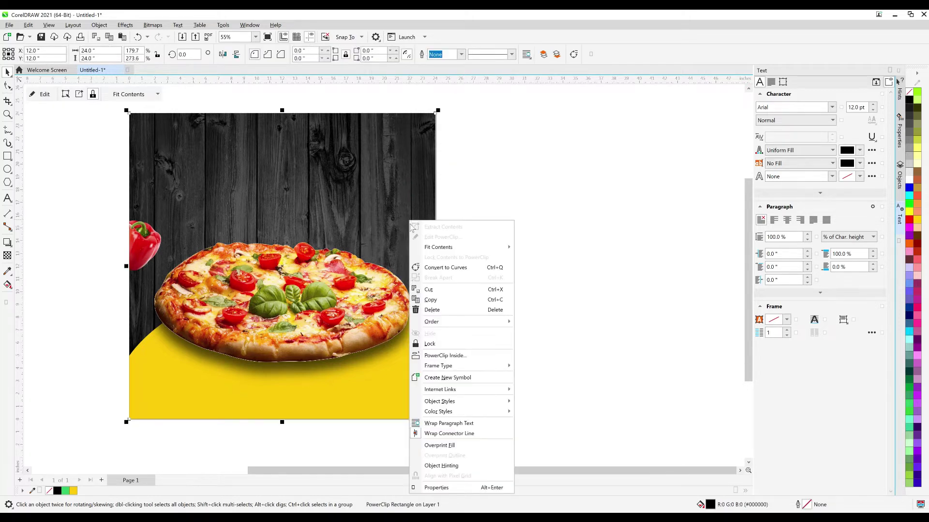
pyautogui.click(444, 237)
pyautogui.click(440, 321)
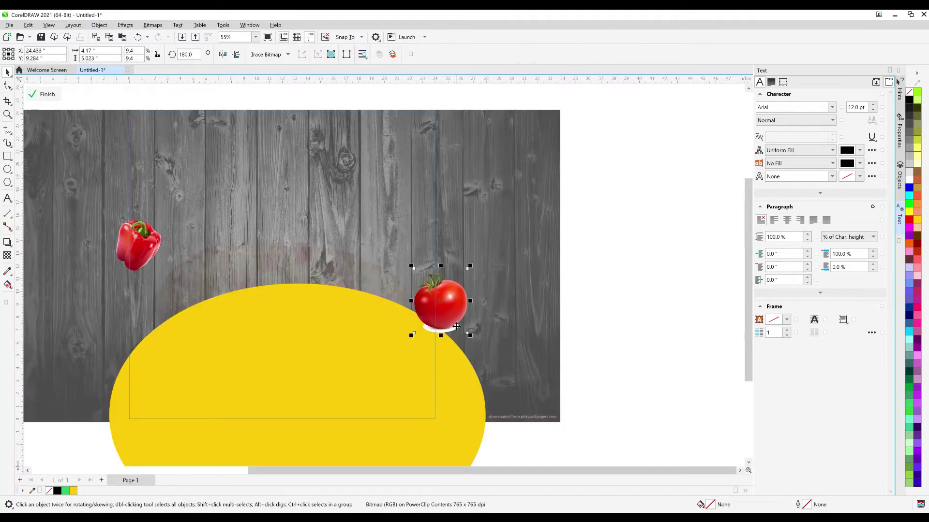
pyautogui.hotkey('ctrl', 'pagedown')
pyautogui.hotkey('ctrl', 'pagedown')
pyautogui.hotkey('ctrl', 'pagedown')
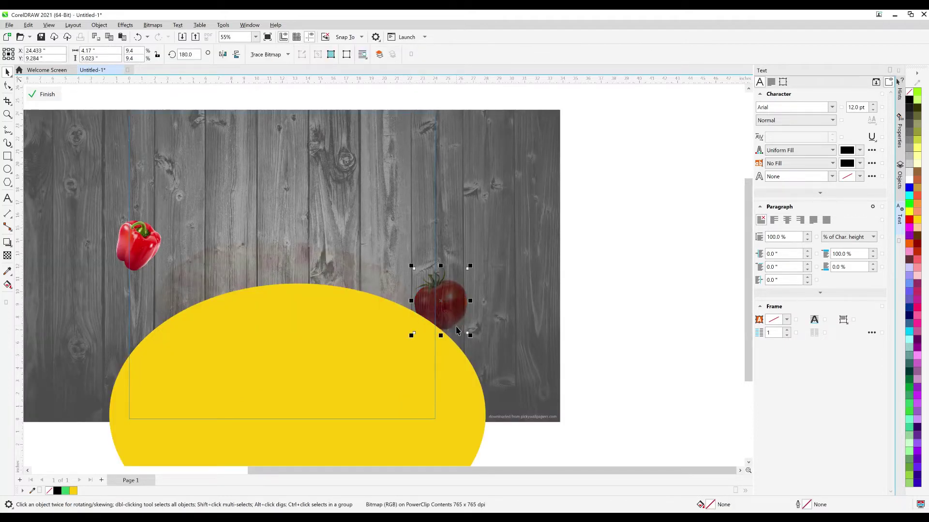
pyautogui.hotkey('ctrl', 'pageup')
pyautogui.press('Left')
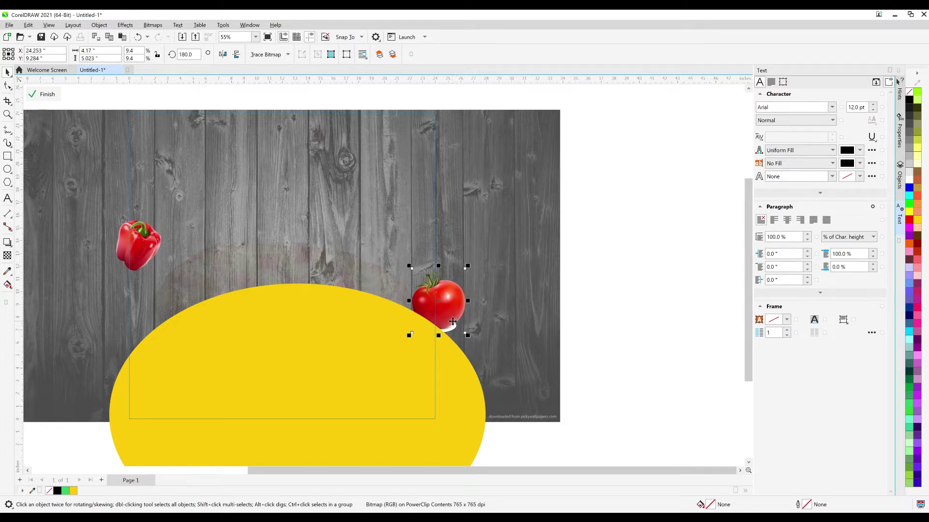
pyautogui.rightClick(452, 321)
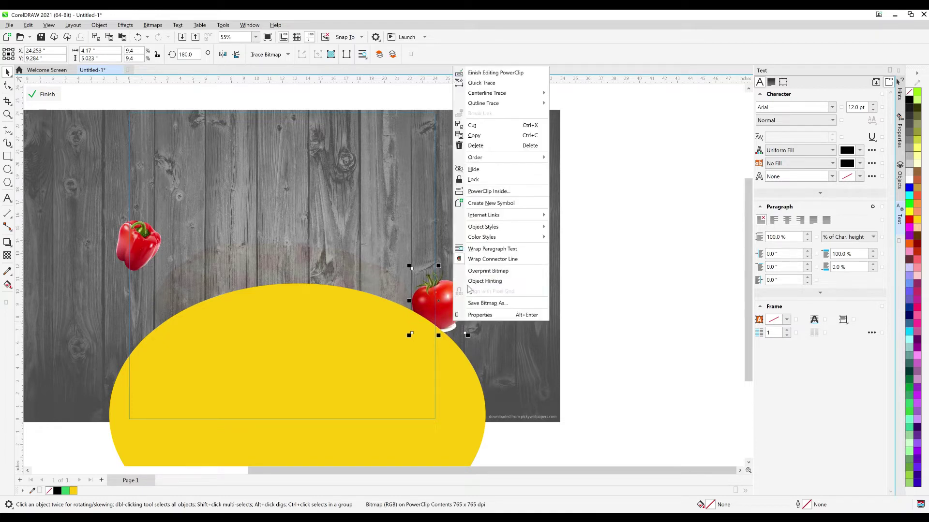
pyautogui.click(479, 73)
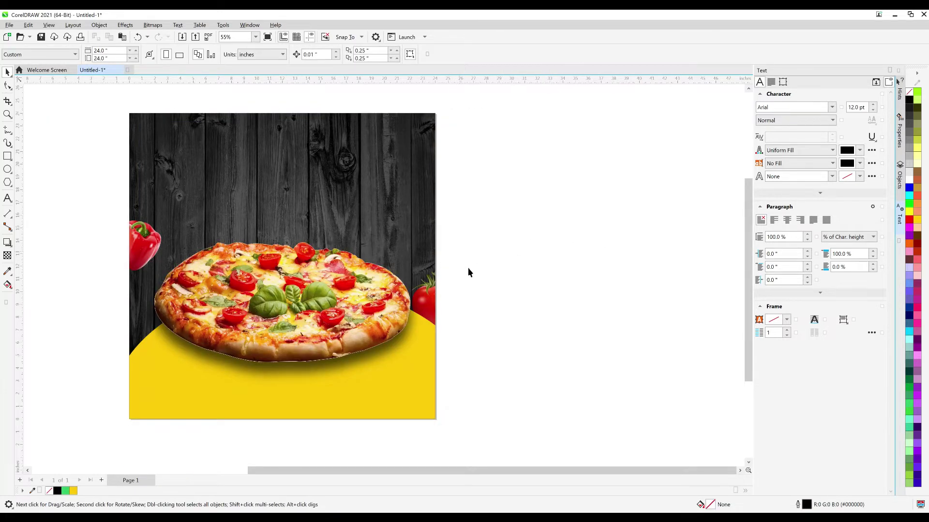
# Delete the unused image of three bell peppers beside the page.
pyautogui.scroll(-2, 459, 290)
pyautogui.scroll(-1, 298, 301)
pyautogui.click(140, 310)
pyautogui.press('Delete')
# Add the artistic text "Pizza" beside the wood square and enlarge it to about 578 pt.
pyautogui.scroll(-1, 319, 298)
pyautogui.scroll(2, 344, 226)
pyautogui.click(8, 199)
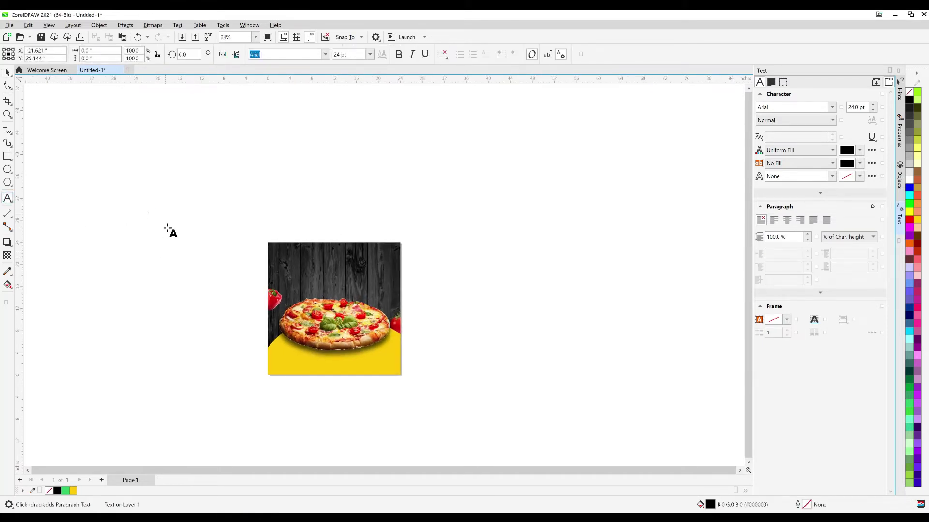
pyautogui.write('P')
pyautogui.click(7, 72)
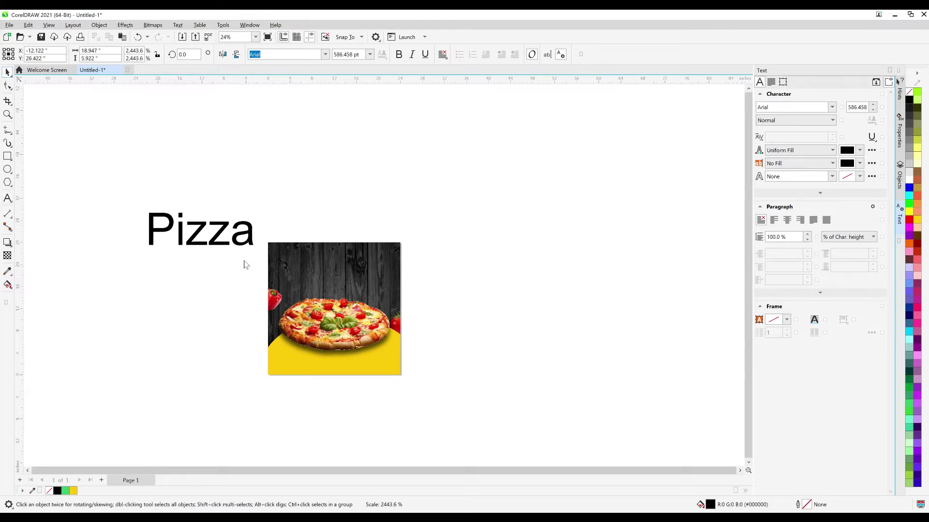
pyautogui.click(210, 240)
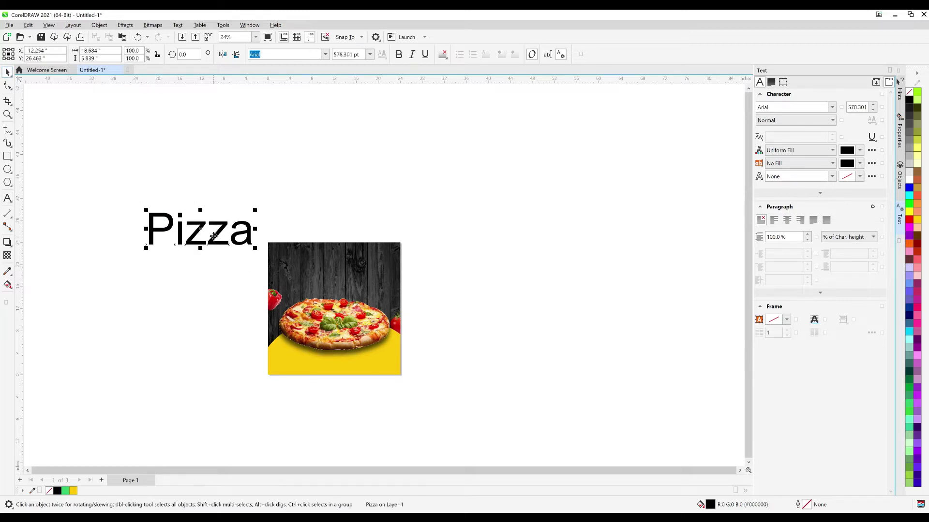
pyautogui.moveTo(213, 236); pyautogui.dragTo(213, 272)
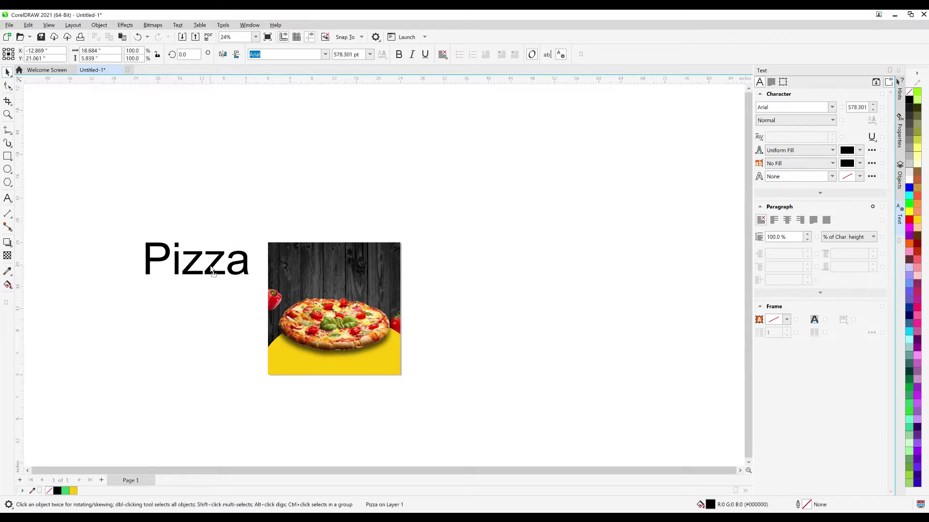
# Set the Pizza text's font to Armalite Rifle.
pyautogui.click(832, 107)
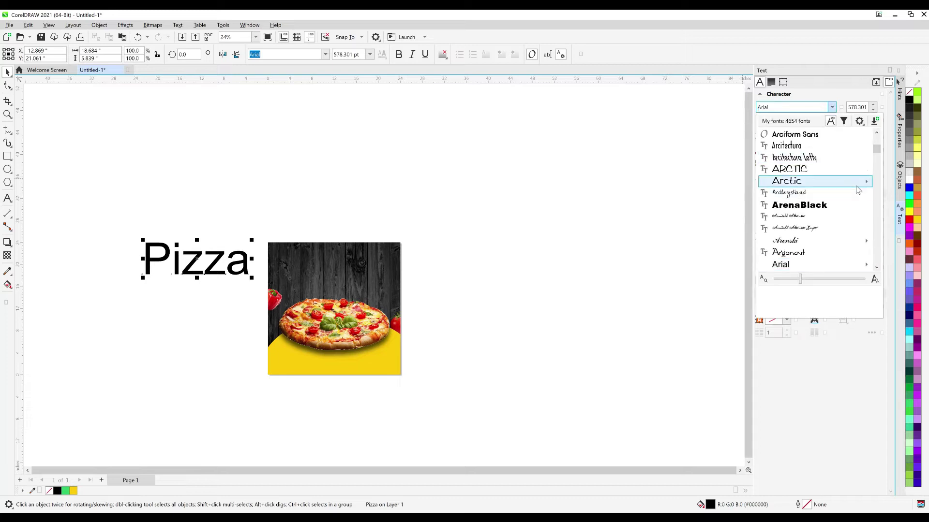
pyautogui.scroll(-2, 830, 180)
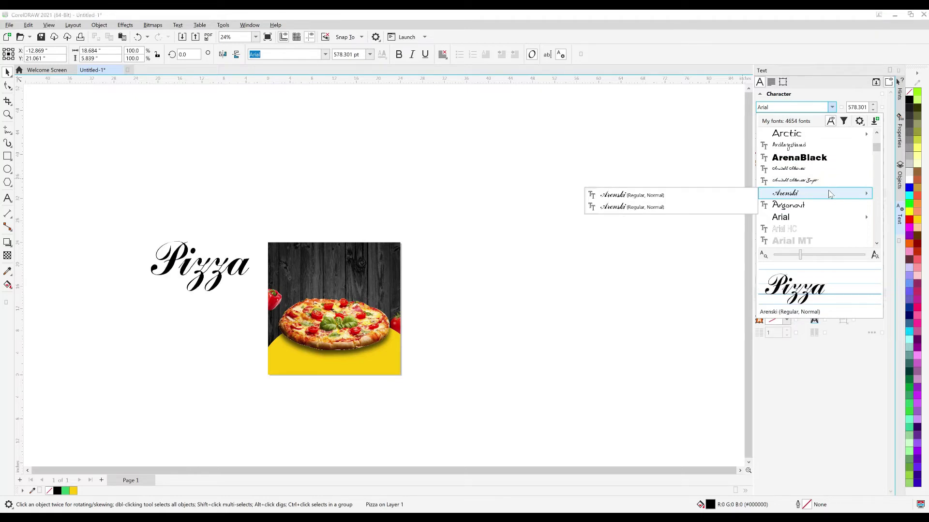
pyautogui.scroll(-3, 829, 193)
pyautogui.scroll(-2, 829, 196)
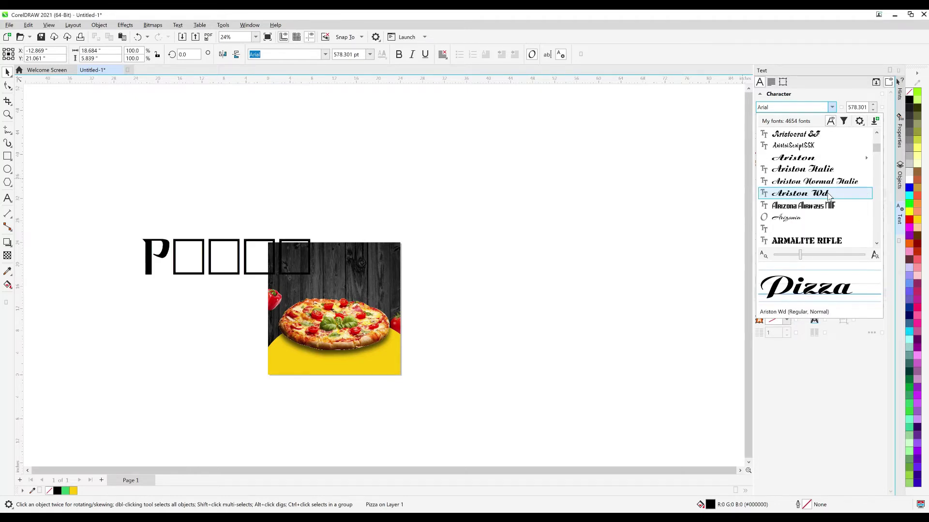
pyautogui.scroll(-2, 828, 196)
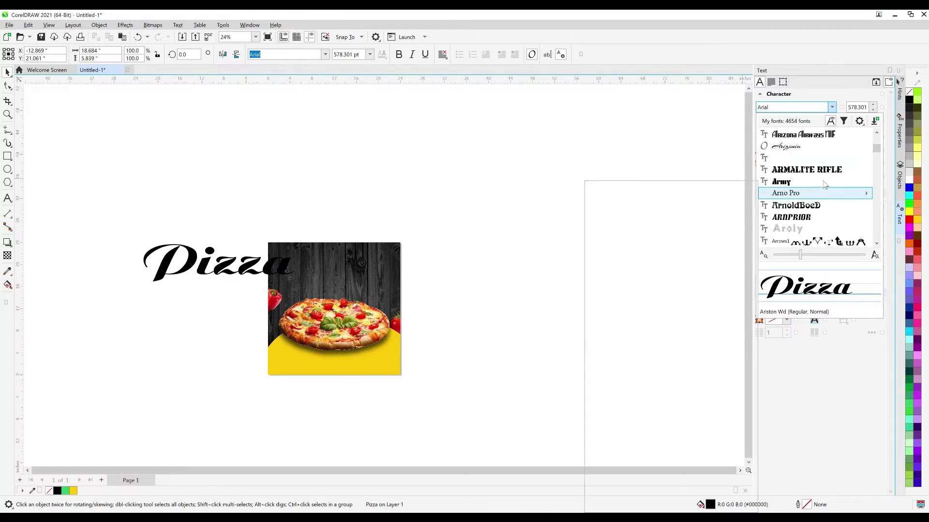
pyautogui.click(822, 172)
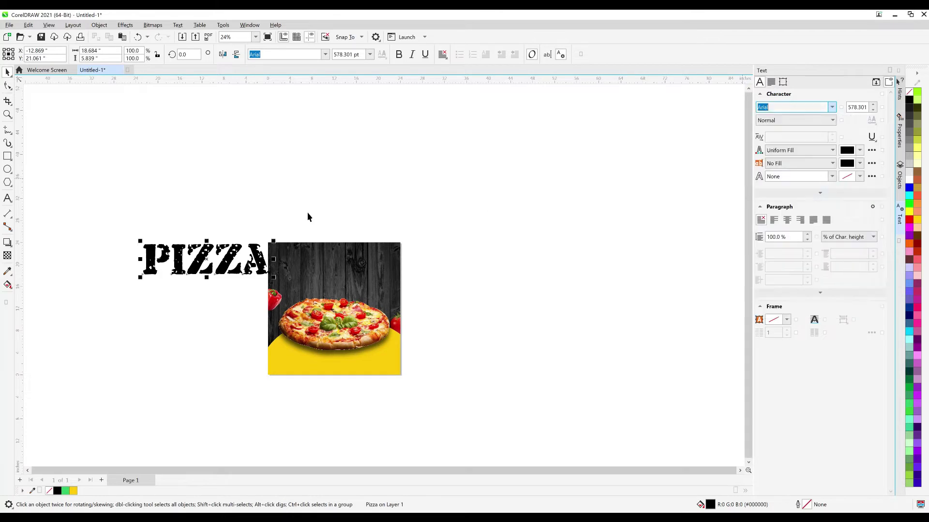
# Place the PIZZA text on the wood above the pizza at about 13.4 × 3.2 in and fill it with the base's yellow.
pyautogui.moveTo(283, 260); pyautogui.dragTo(395, 280)
pyautogui.scroll(1, 421, 292)
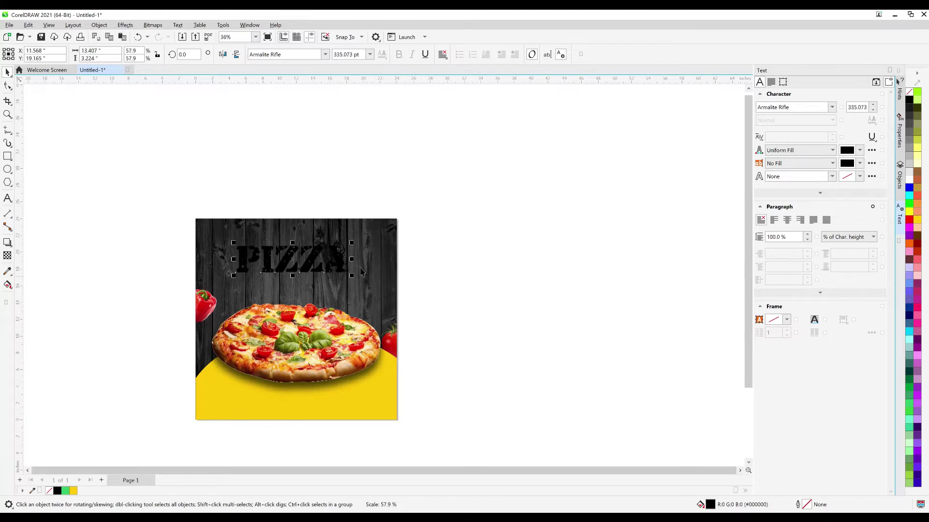
pyautogui.click(73, 491)
pyautogui.scroll(1, 286, 248)
pyautogui.scroll(1, 287, 248)
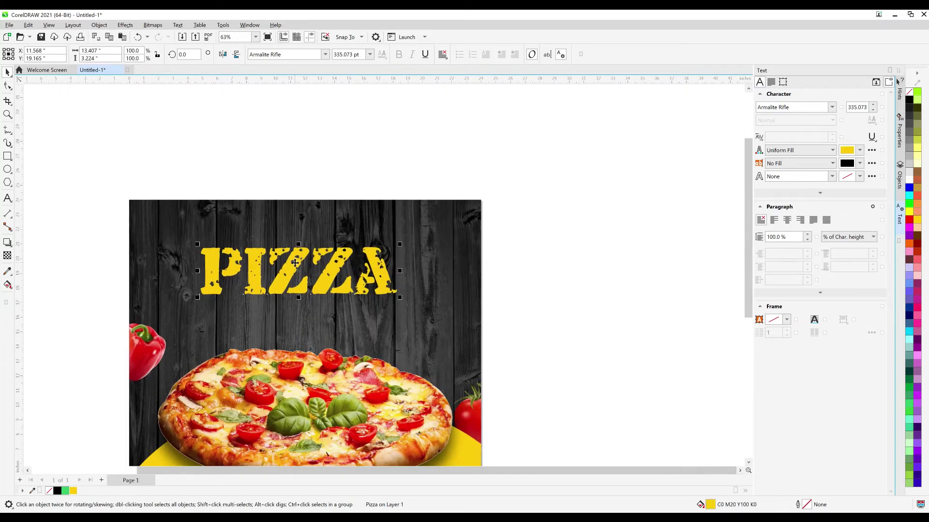
# Rotate the PIZZA text about 6.2° counterclockwise and center it horizontally on the wood square.
pyautogui.moveTo(404, 246); pyautogui.dragTo(401, 236)
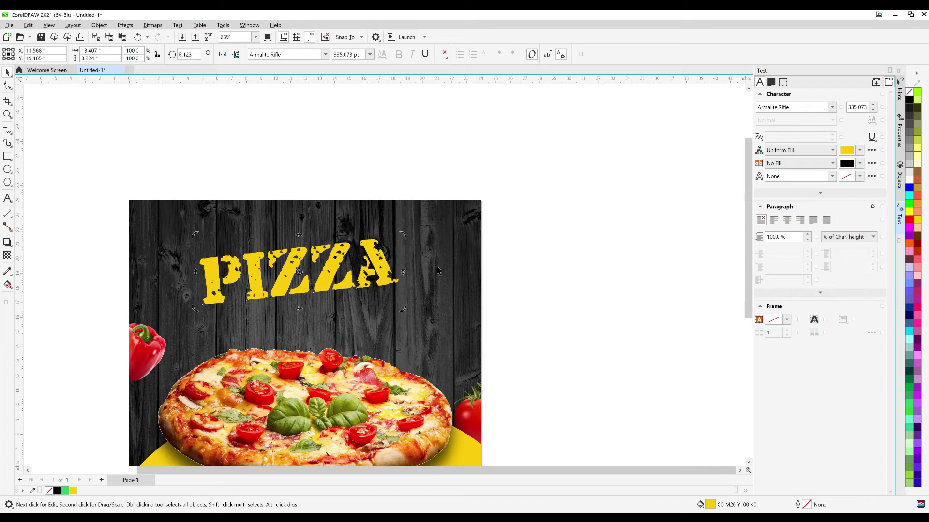
pyautogui.keyDown('shift'); pyautogui.click(438, 250); pyautogui.keyUp('shift')
pyautogui.press('c')
pyautogui.click(523, 278)
# Add a black drop shadow to the PIZZA text with opacity 100, offset about 0.02 in right and 0.03 in down.
pyautogui.click(342, 275)
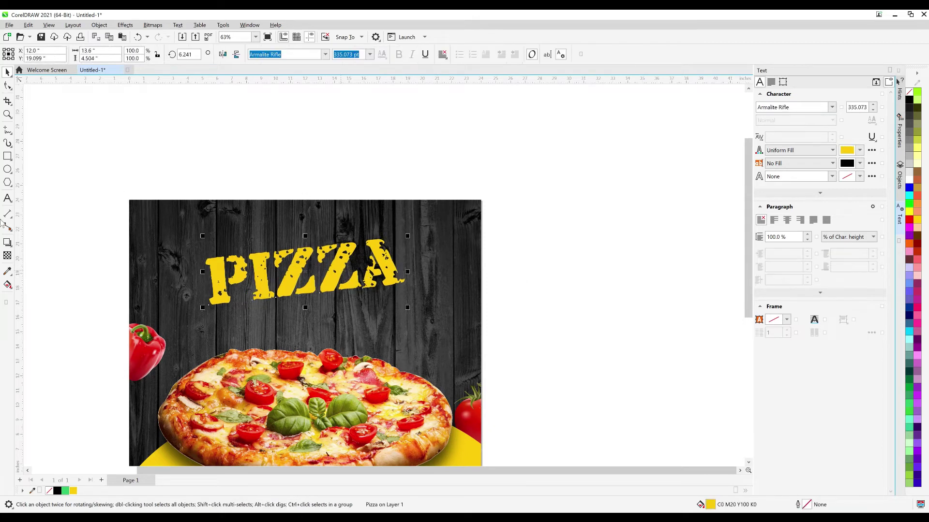
pyautogui.click(7, 243)
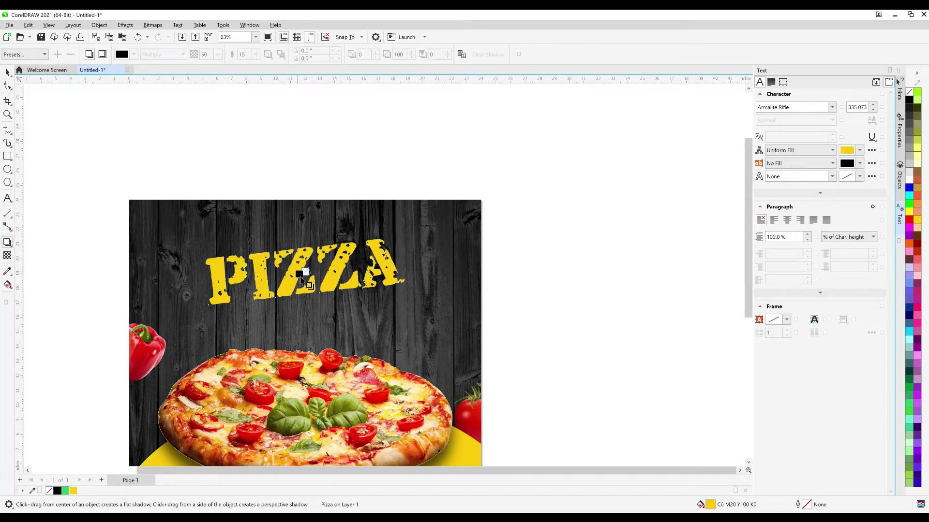
pyautogui.moveTo(304, 283); pyautogui.dragTo(333, 305)
pyautogui.scroll(2, 301, 286)
pyautogui.moveTo(399, 323); pyautogui.dragTo(401, 325)
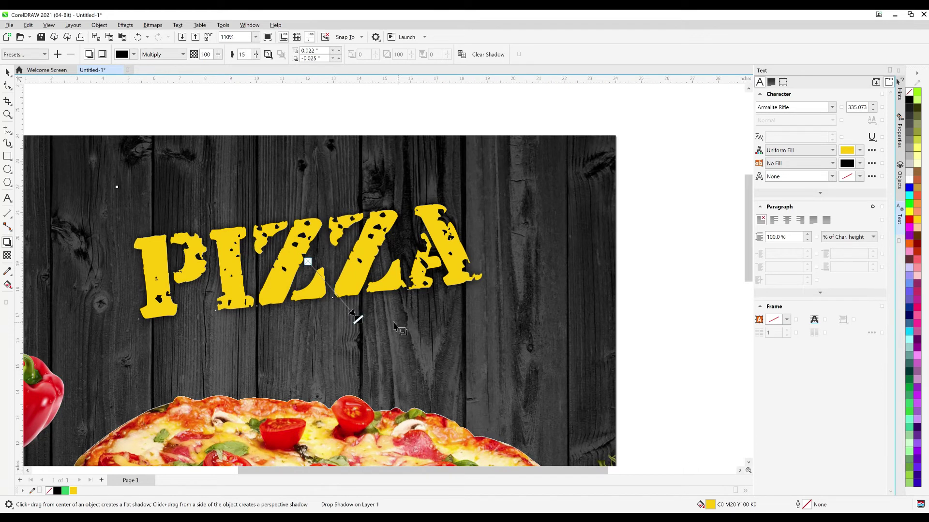
# Set the PIZZA shadow's feathering to 5 and offset it about 0.16 in right and 0.18 in down.
pyautogui.doubleClick(245, 54)
pyautogui.press('Return')
pyautogui.scroll(2, 358, 320)
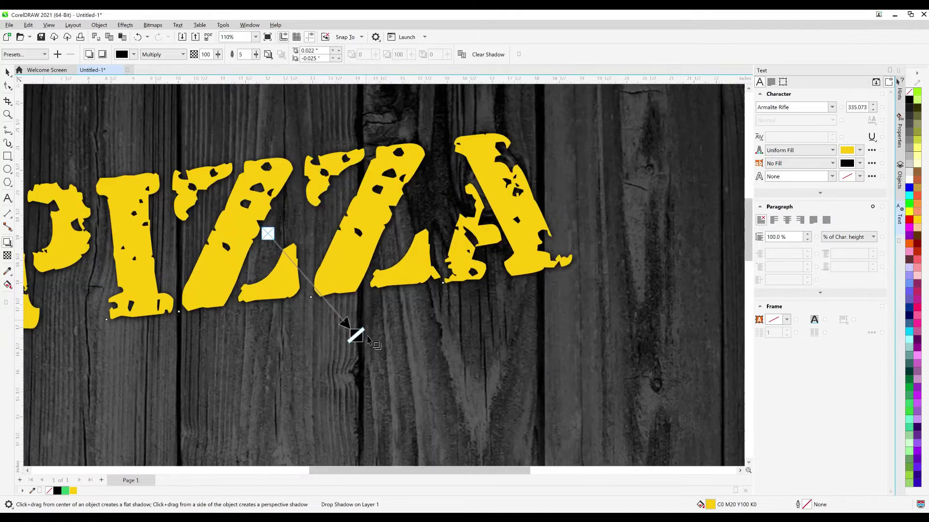
pyautogui.moveTo(357, 337); pyautogui.dragTo(365, 342)
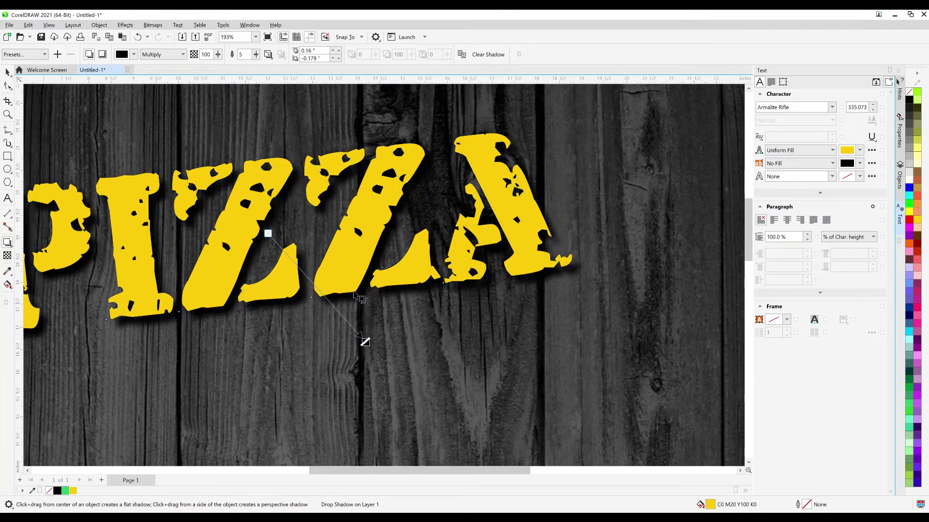
pyautogui.scroll(-4, 357, 297)
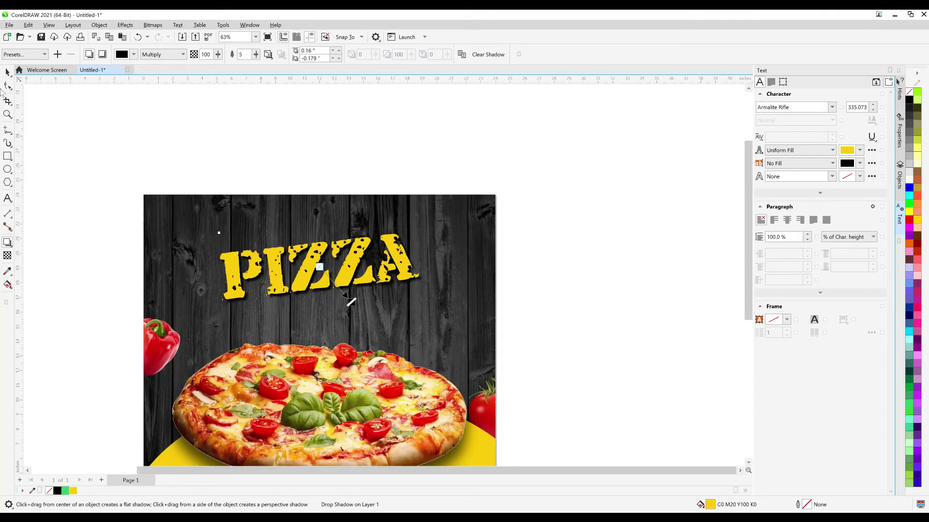
pyautogui.click(7, 74)
pyautogui.click(53, 169)
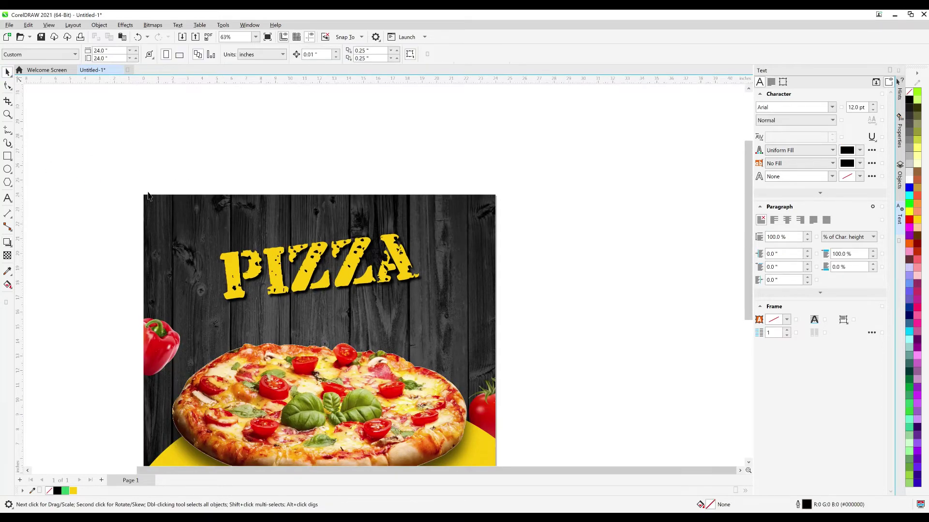
# Add the artistic text "Today's Special" to the left of the PIZZA headline and enlarge it to about 93 pt.
pyautogui.click(7, 198)
pyautogui.click(67, 243)
pyautogui.write("Today's Special")
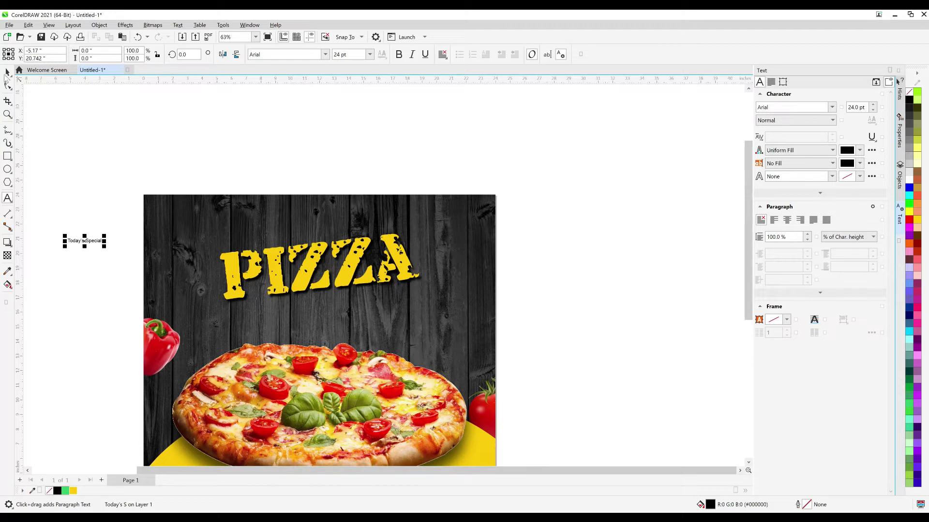
pyautogui.click(6, 72)
pyautogui.moveTo(104, 236); pyautogui.dragTo(200, 218)
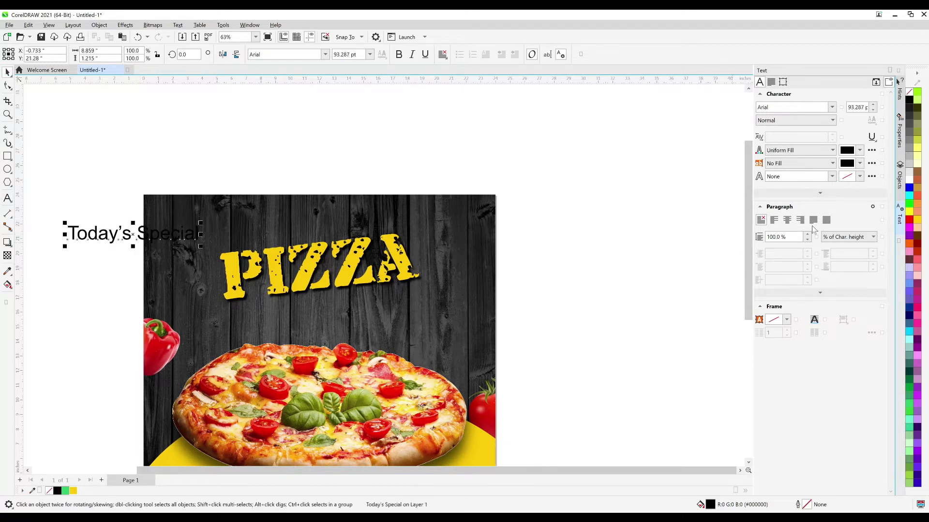
pyautogui.click(402, 263)
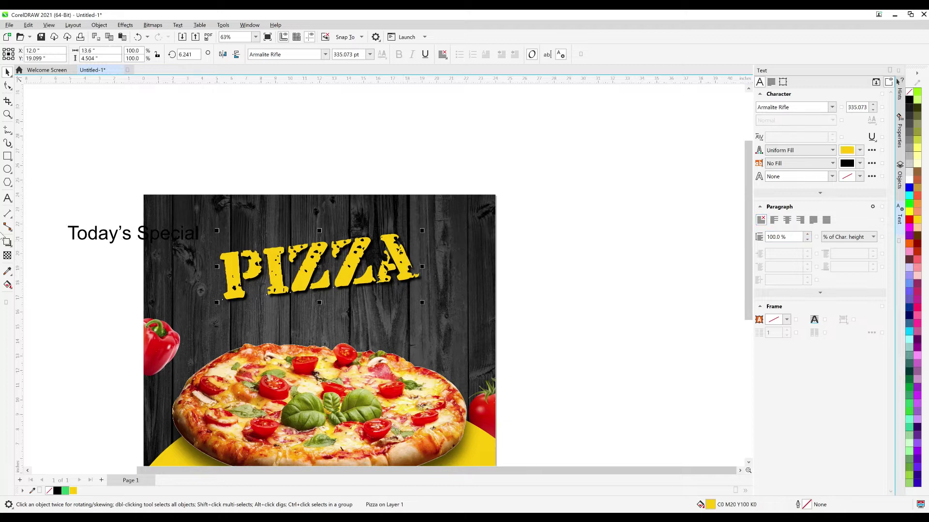
# Fill the PIZZA text with white and move the "Today's Special" text just above it on the wood background.
pyautogui.click(907, 183)
pyautogui.click(618, 213)
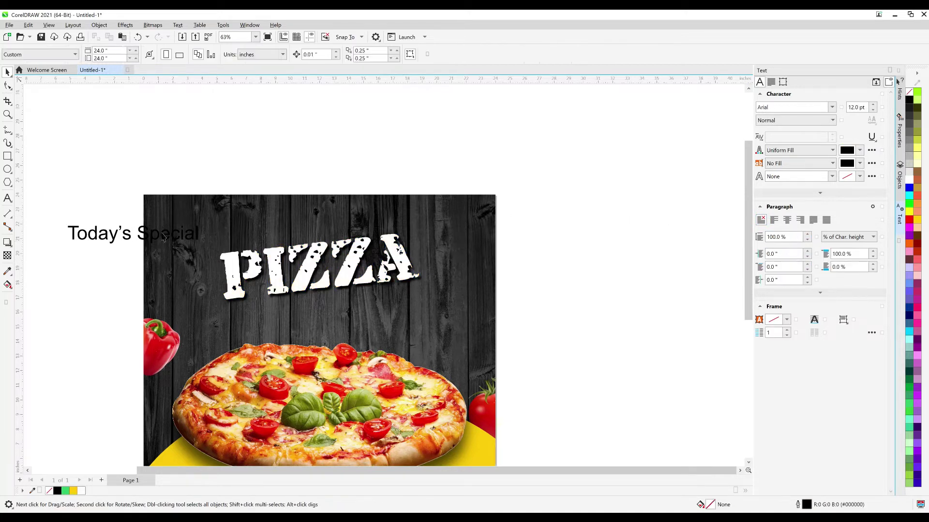
pyautogui.moveTo(175, 244); pyautogui.dragTo(344, 227)
pyautogui.scroll(1, 383, 231)
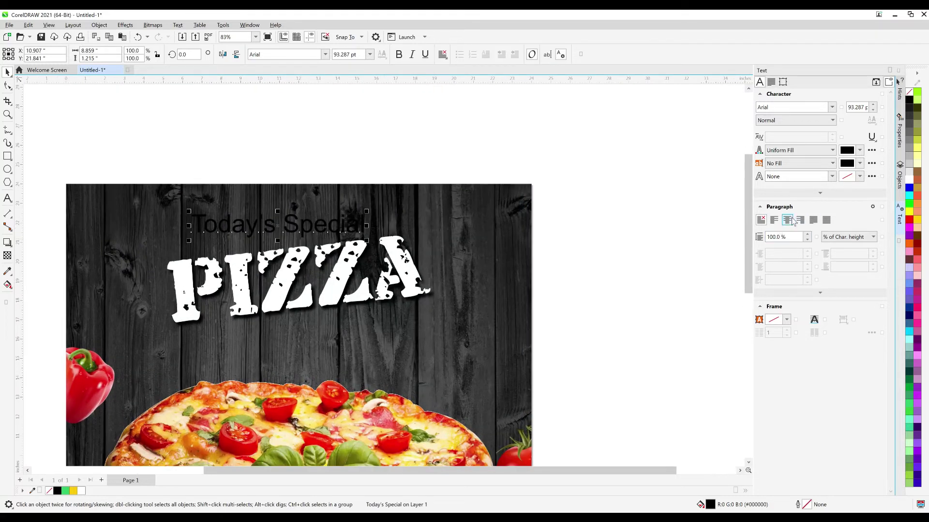
# Format the "Today's Special" text as All Caps and Bold, and move it up to the wood square's upper edge.
pyautogui.click(818, 194)
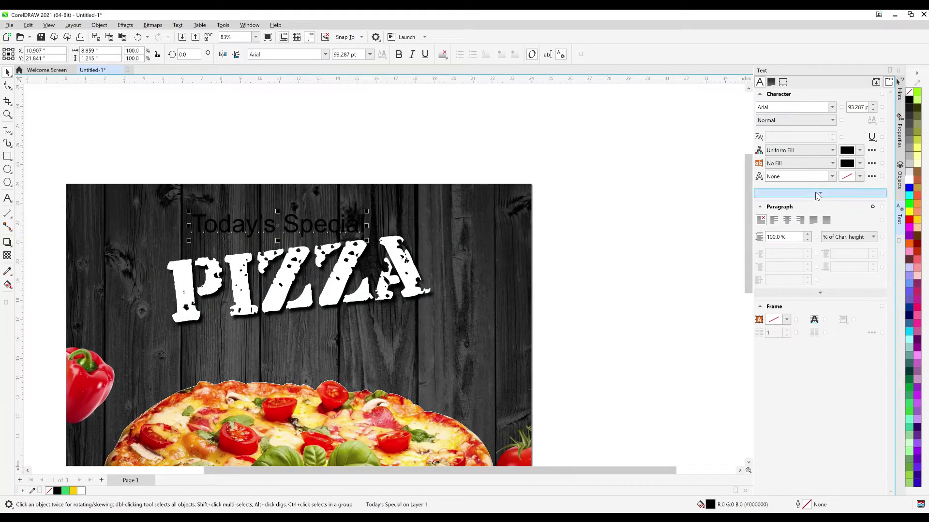
pyautogui.click(790, 203)
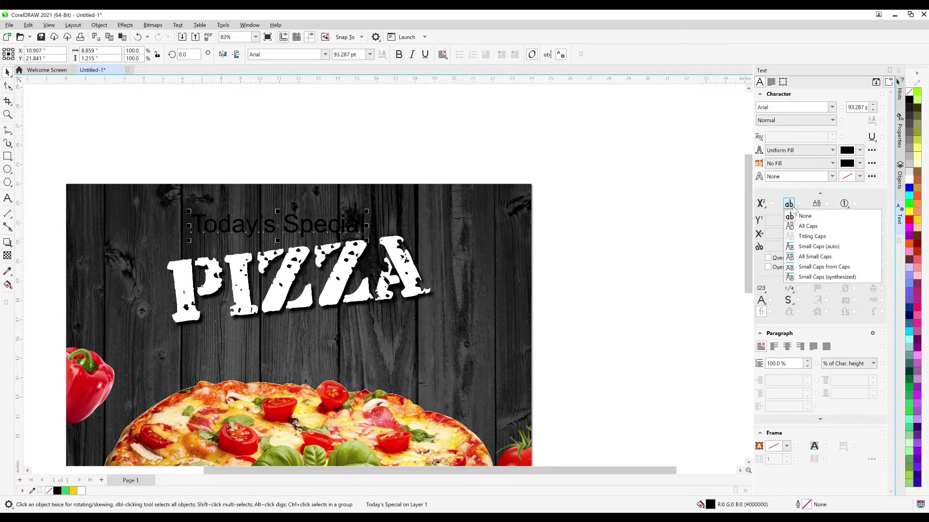
pyautogui.click(805, 225)
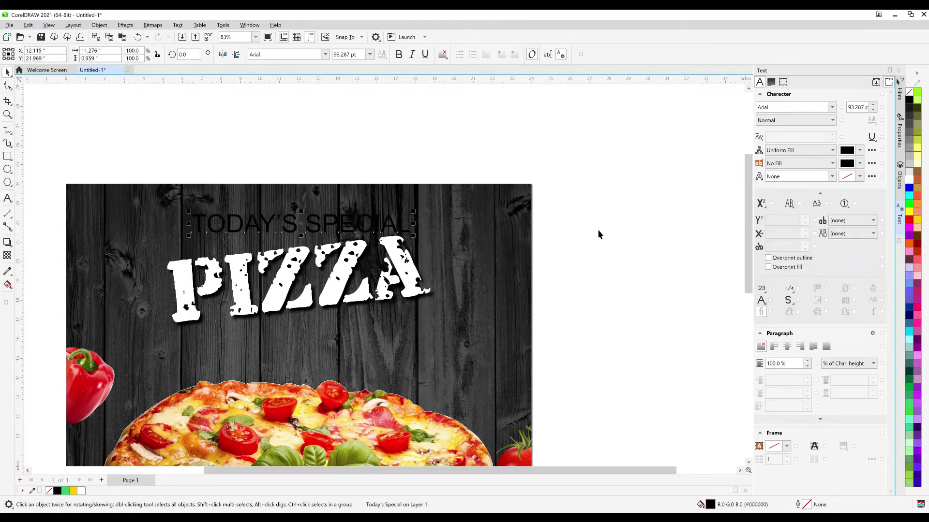
pyautogui.click(763, 121)
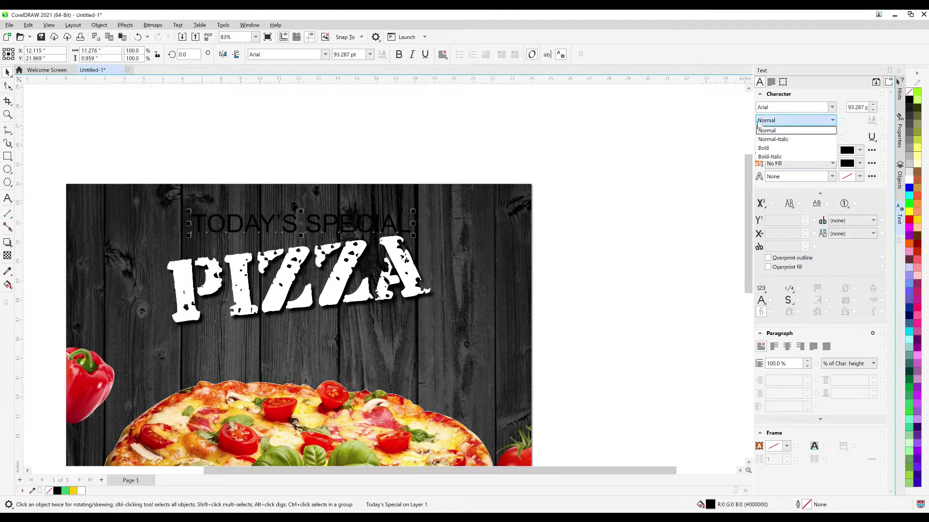
pyautogui.click(769, 148)
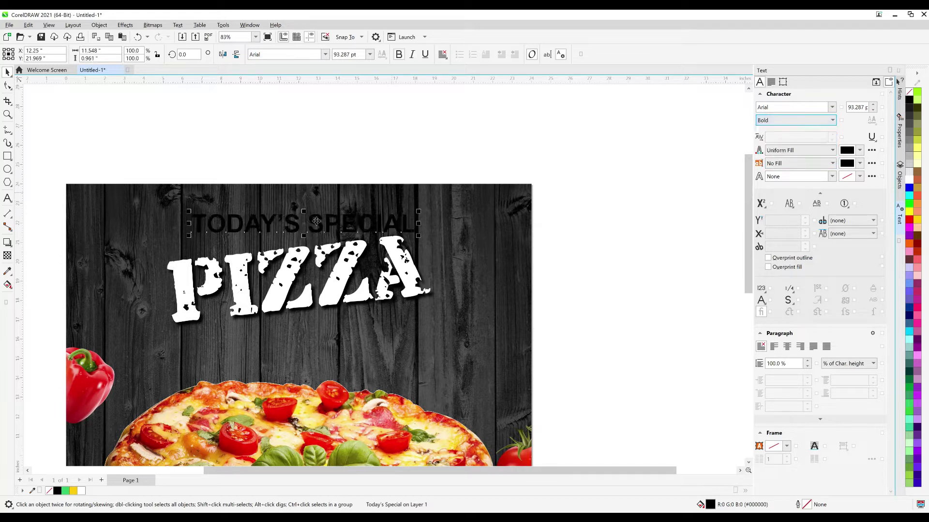
pyautogui.scroll(1, 280, 220)
pyautogui.moveTo(280, 220); pyautogui.dragTo(274, 188)
# Draw a rectangle about 12.44 by 1.29 in across the upper part of PIZZA, filled with the document's yellow and without outline.
pyautogui.click(8, 157)
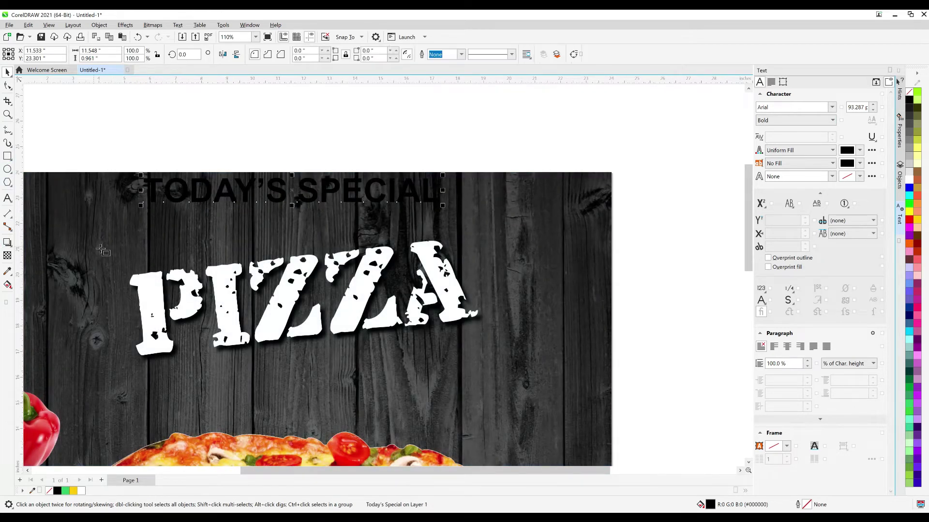
pyautogui.moveTo(125, 245); pyautogui.dragTo(446, 280)
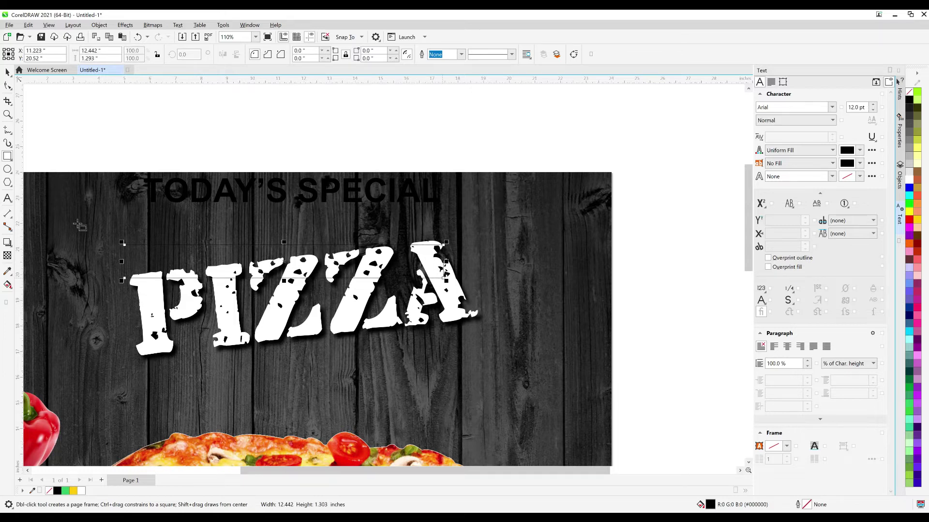
pyautogui.click(8, 86)
pyautogui.click(8, 72)
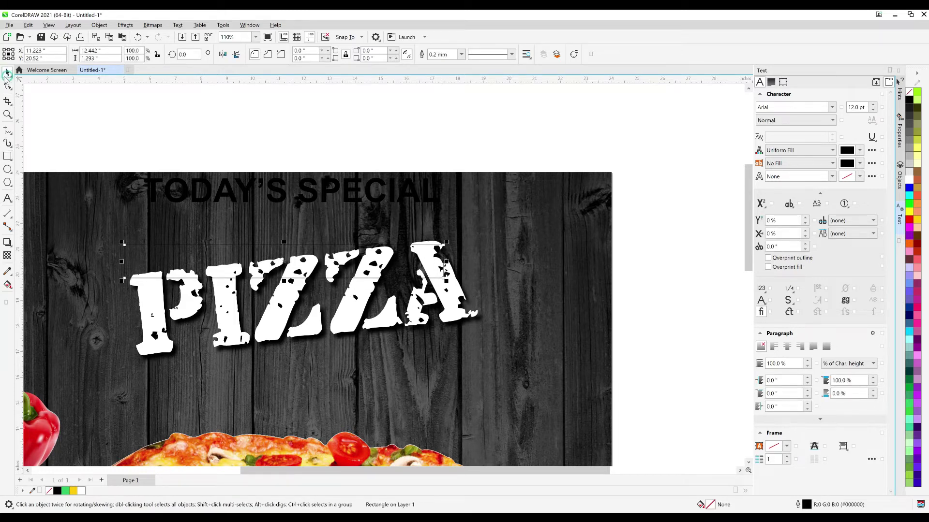
pyautogui.click(73, 491)
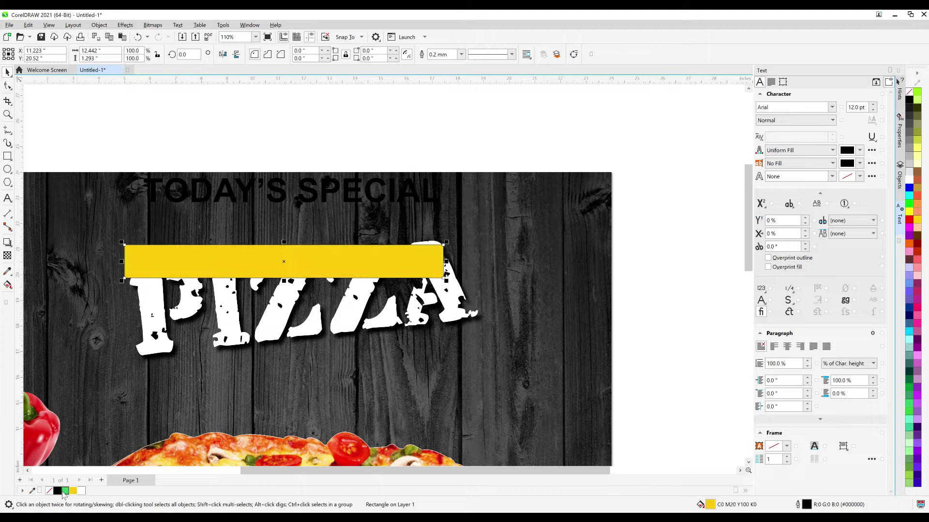
pyautogui.rightClick(57, 491)
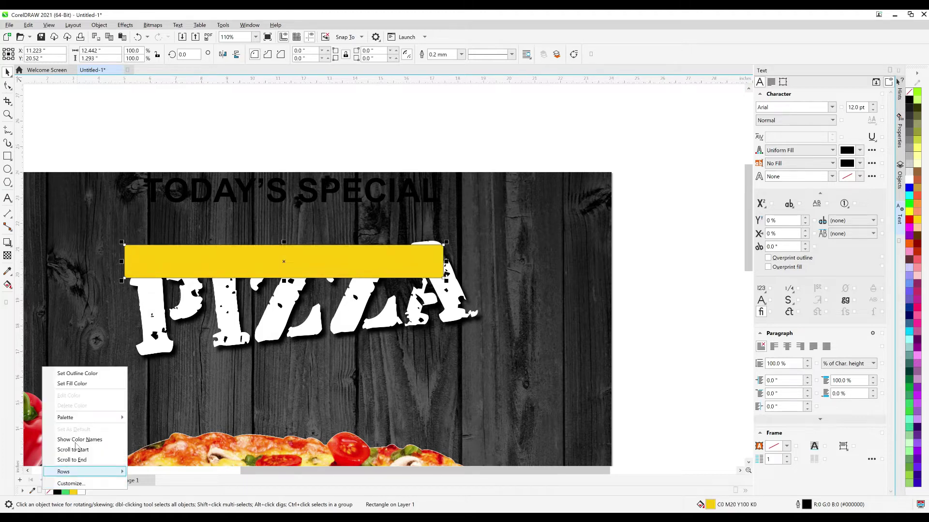
pyautogui.click(78, 377)
# Move the yellow rectangle just above the PIZZA letters and rotate it about 6.67° counterclockwise to follow their slant.
pyautogui.moveTo(270, 262); pyautogui.dragTo(267, 251)
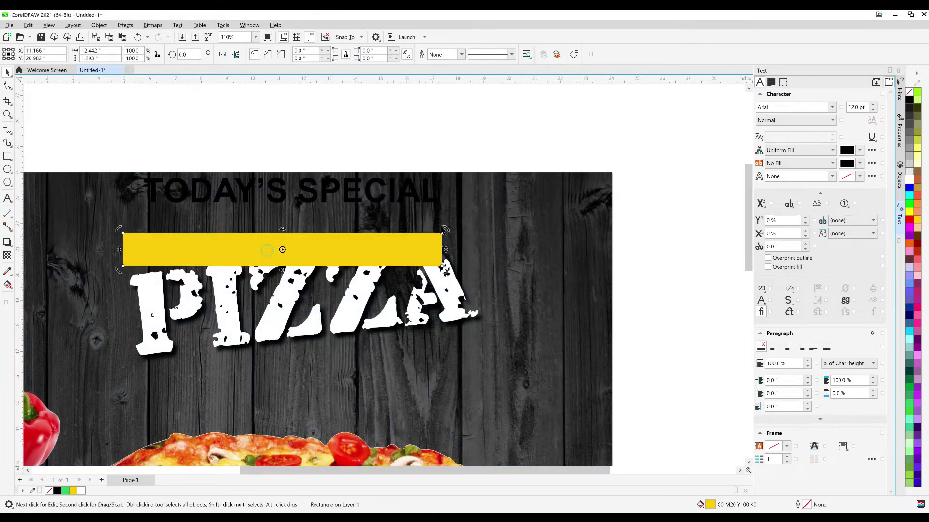
pyautogui.moveTo(449, 231); pyautogui.dragTo(439, 216)
pyautogui.click(373, 234)
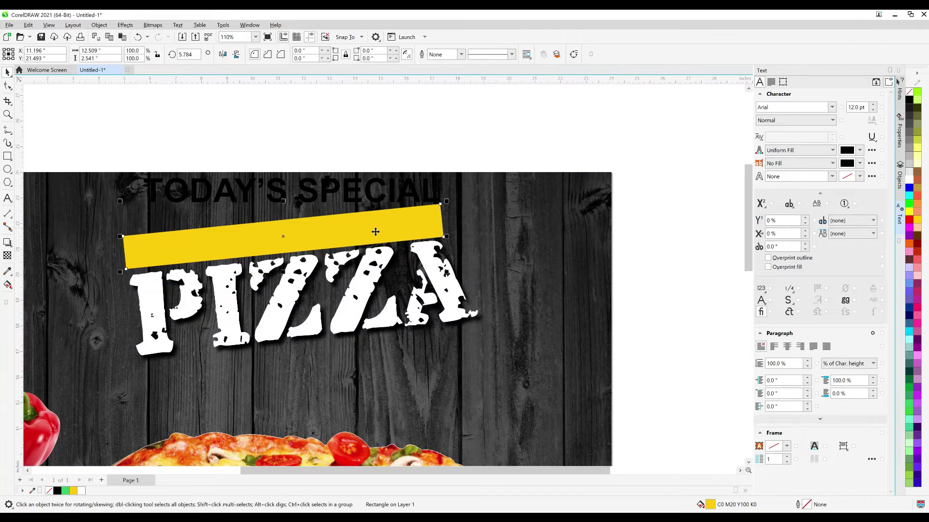
pyautogui.click(397, 224)
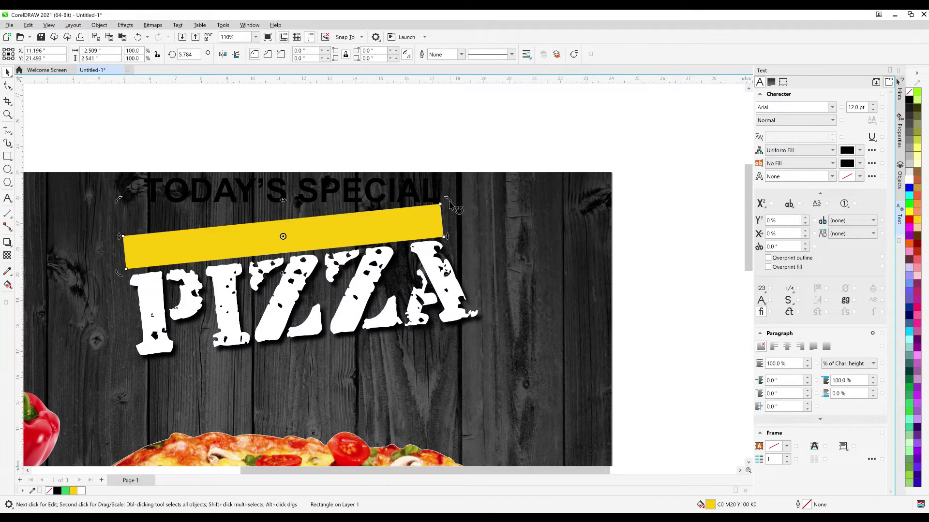
pyautogui.moveTo(446, 197); pyautogui.dragTo(514, 228)
pyautogui.scroll(4, 445, 197)
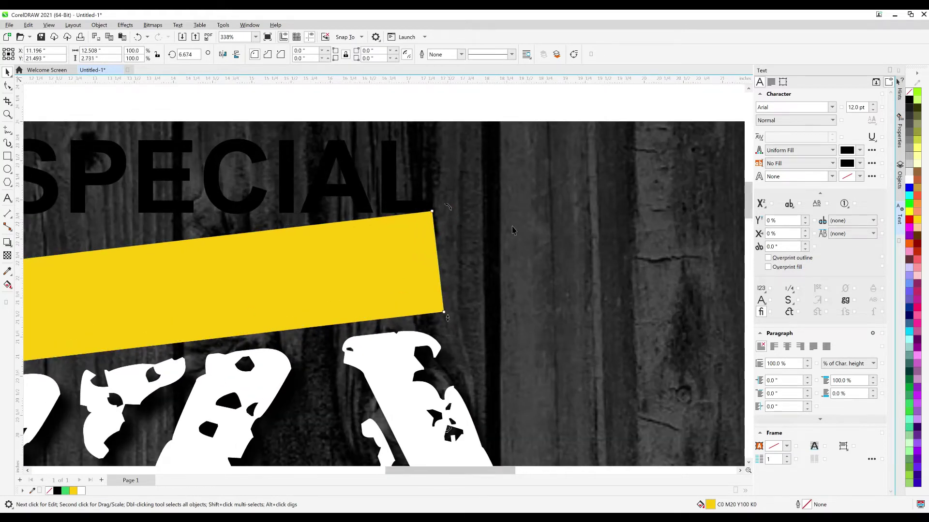
pyautogui.scroll(-3, 514, 228)
pyautogui.moveTo(447, 259); pyautogui.dragTo(449, 261)
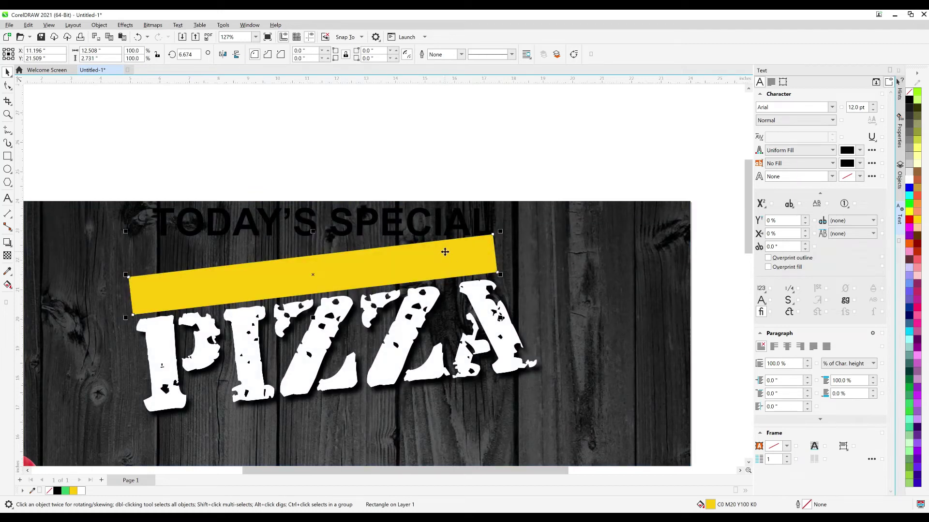
# Move the "Today's Special" text down to the yellow rectangle and give it the rectangle's rotation angle of 6.674°.
pyautogui.click(412, 225)
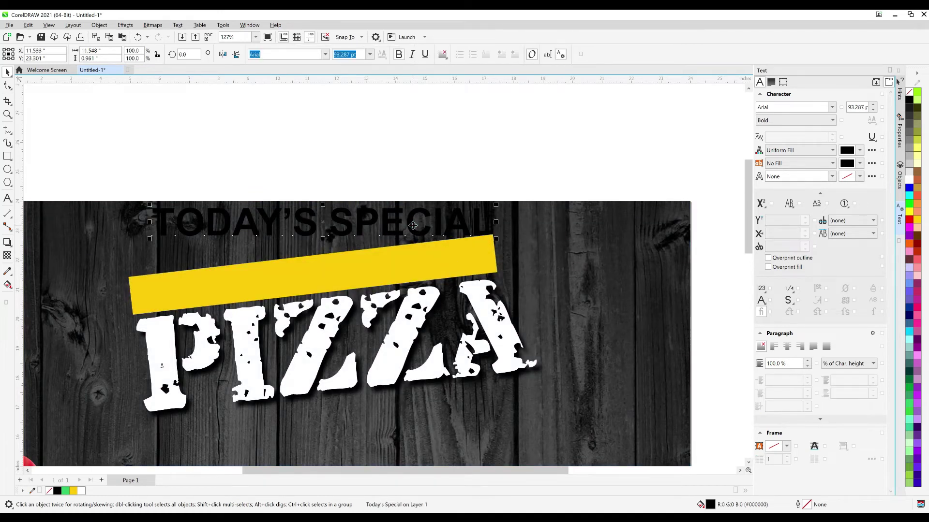
pyautogui.moveTo(412, 226); pyautogui.dragTo(413, 306)
pyautogui.click(410, 255)
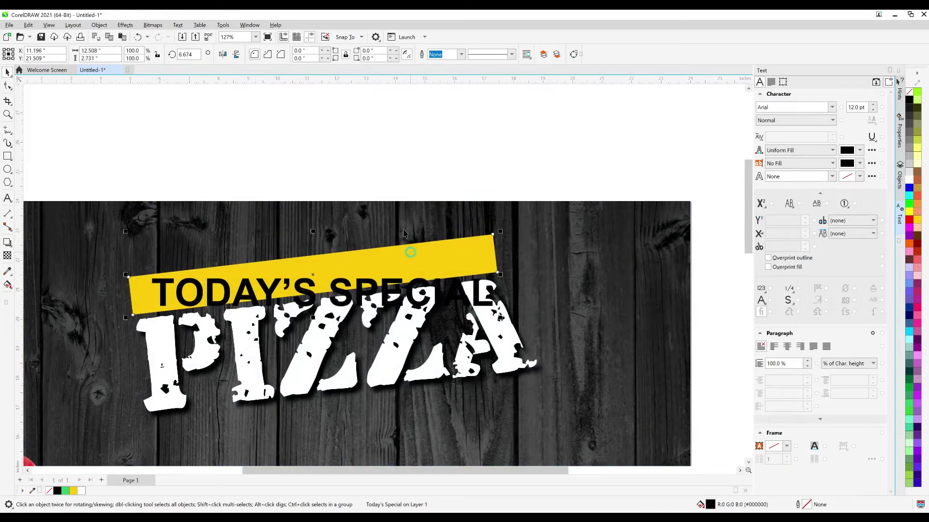
pyautogui.click(199, 53)
pyautogui.hotkey('ctrl', 'c')
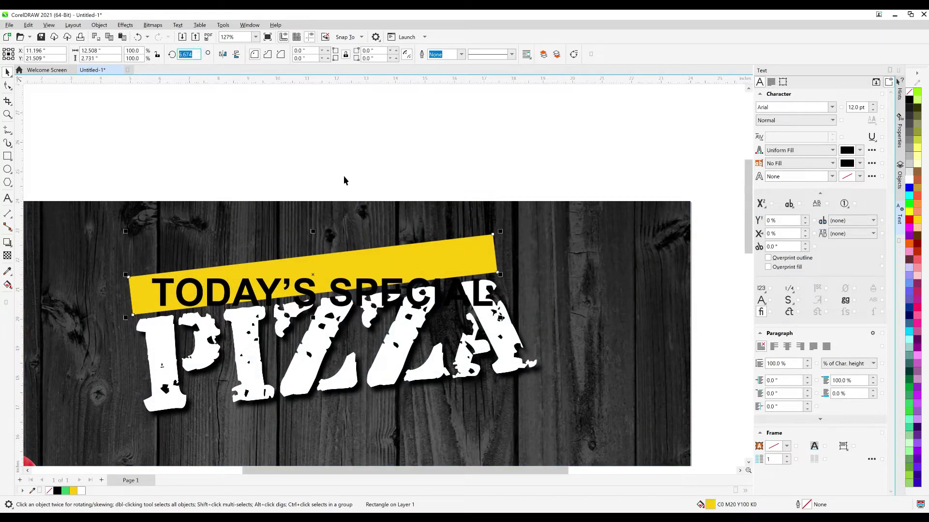
pyautogui.click(360, 293)
pyautogui.moveTo(192, 52); pyautogui.dragTo(169, 62)
pyautogui.hotkey('ctrl', 'v')
pyautogui.press('Return')
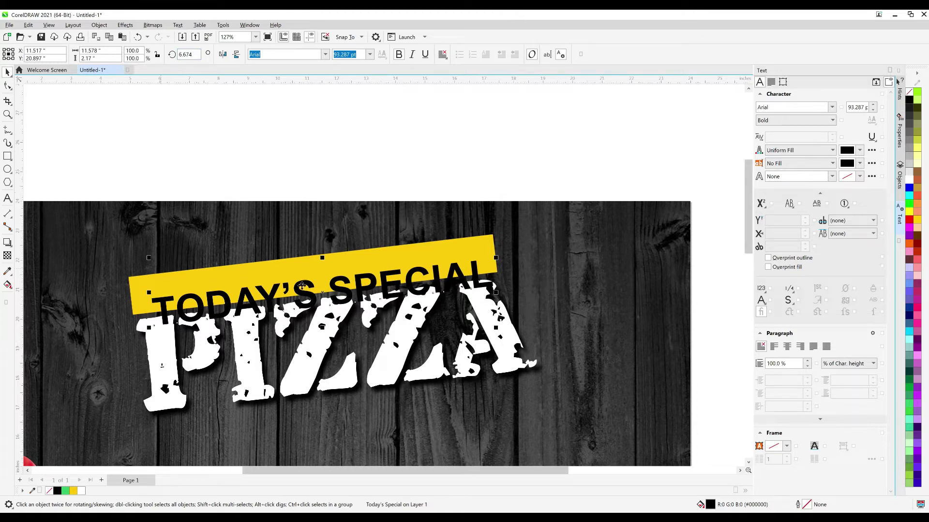
# Place the "Today's Special" text on the yellow rectangle and center the two objects on each other horizontally and vertically.
pyautogui.moveTo(305, 297); pyautogui.dragTo(296, 280)
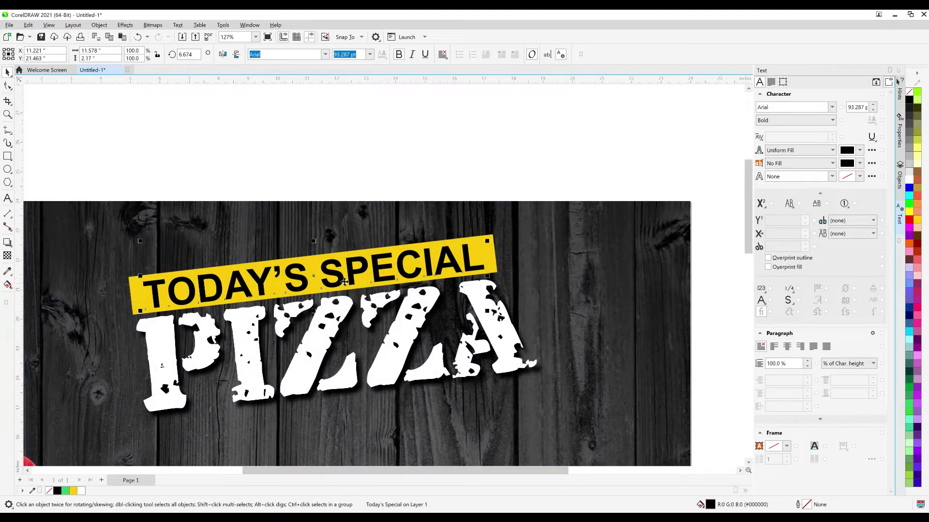
pyautogui.keyDown('shift'); pyautogui.click(484, 254); pyautogui.keyUp('shift')
pyautogui.press('c')
pyautogui.press('e')
pyautogui.click(487, 147)
pyautogui.scroll(-1, 356, 176)
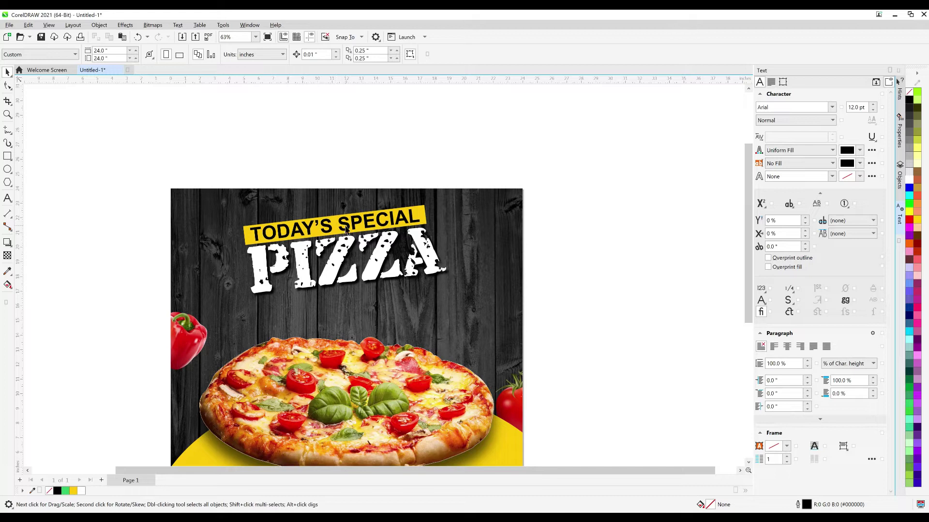
# Duplicate the "Today's Special" text below PIZZA and replace the copy's wording with "HOT & DESLICIOUS".
pyautogui.moveTo(348, 226); pyautogui.dragTo(358, 309)
pyautogui.rightClick(357, 308)
pyautogui.doubleClick(358, 309)
pyautogui.hotkey('ctrl', 'a')
pyautogui.write('HOT')
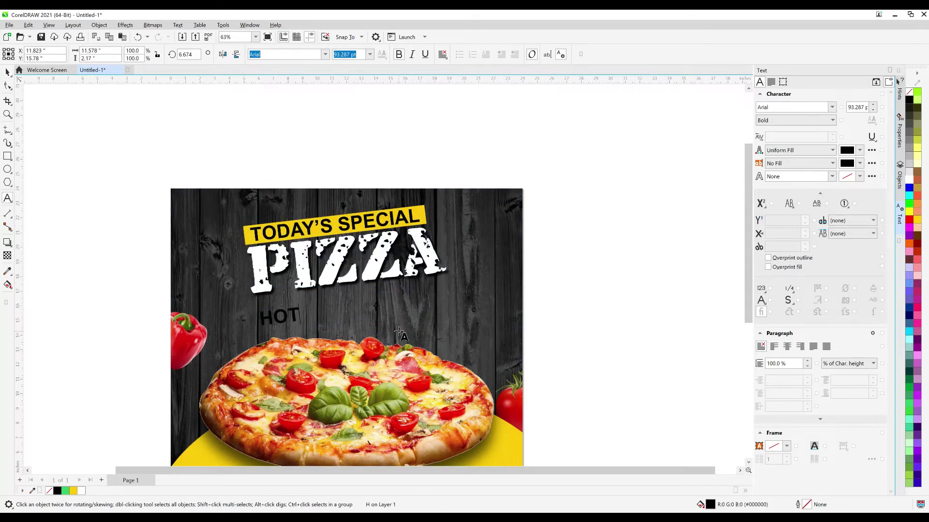
pyautogui.write(' & DESLIC')
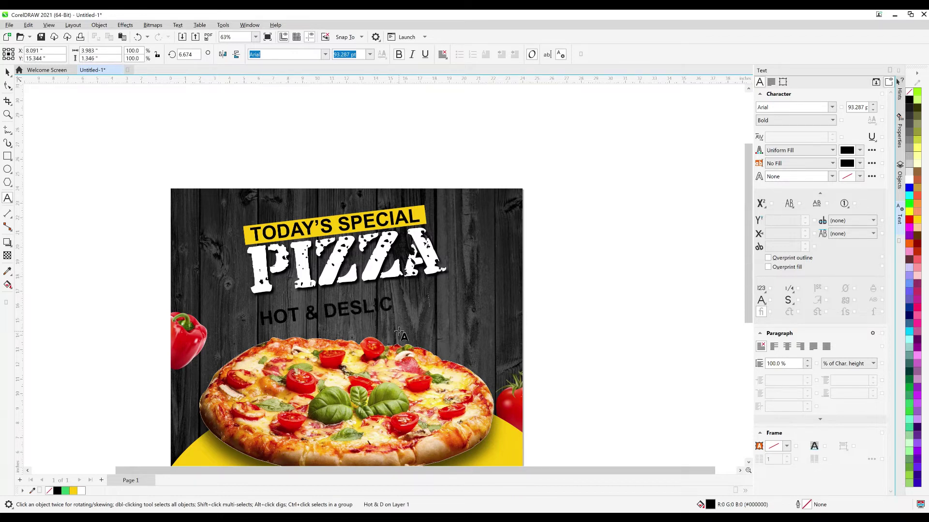
pyautogui.write('IOU')
pyautogui.click(7, 73)
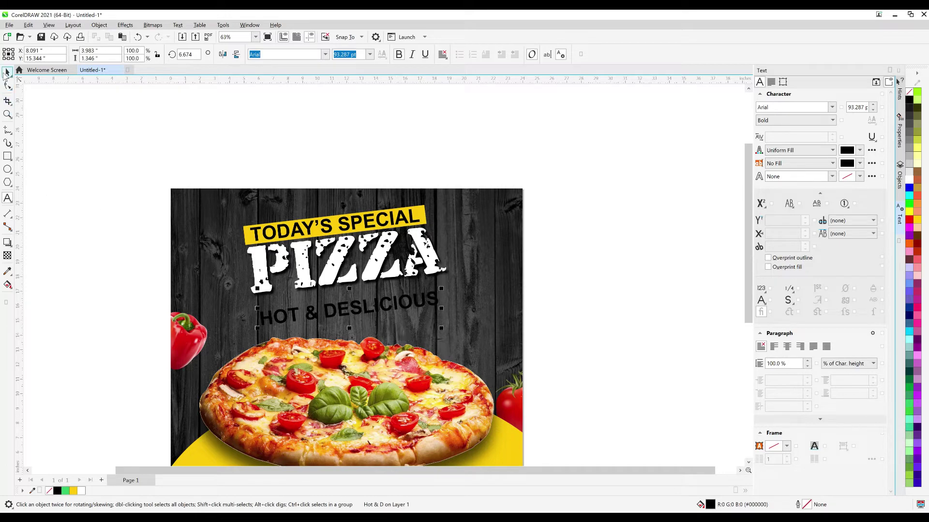
# Browse the available fonts for the "HOT & DESLICIOUS" text and set it to Belshaw.
pyautogui.click(831, 107)
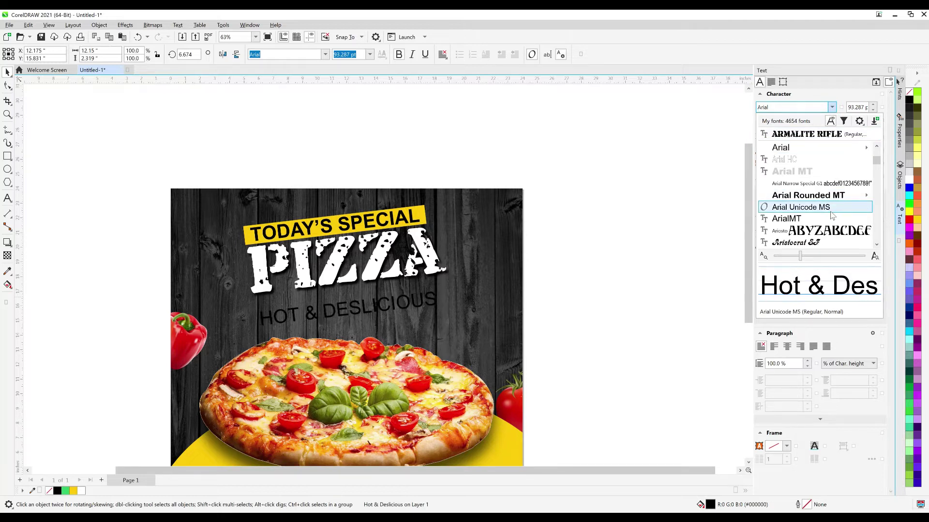
pyautogui.scroll(-3, 831, 216)
pyautogui.scroll(-1, 831, 216)
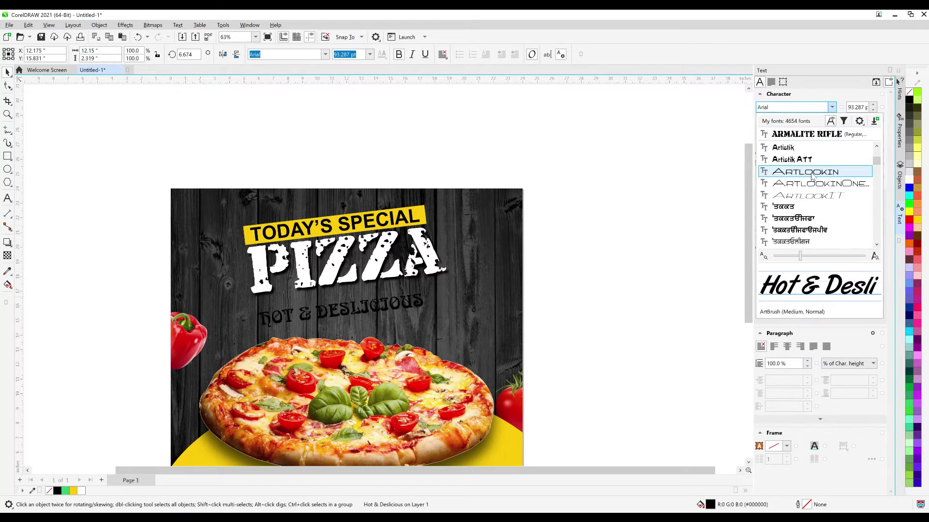
pyautogui.scroll(-3, 813, 177)
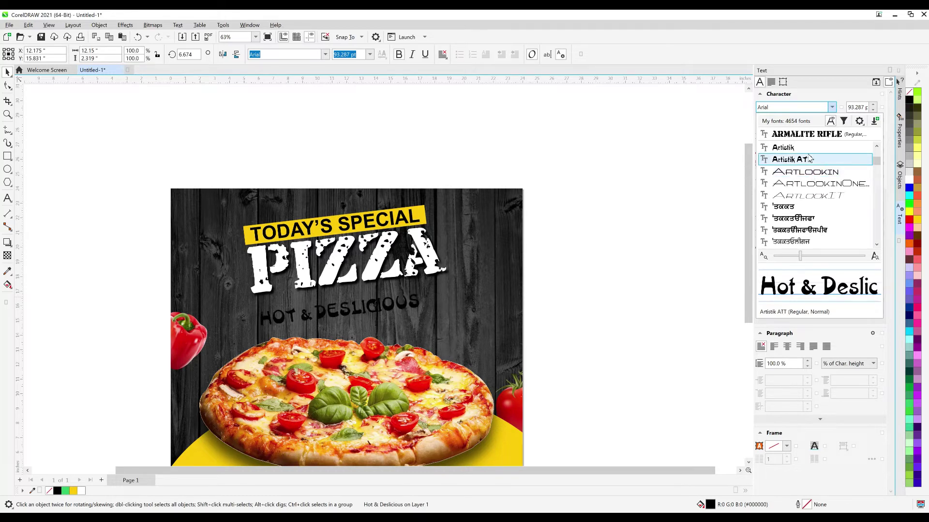
pyautogui.scroll(-3, 811, 174)
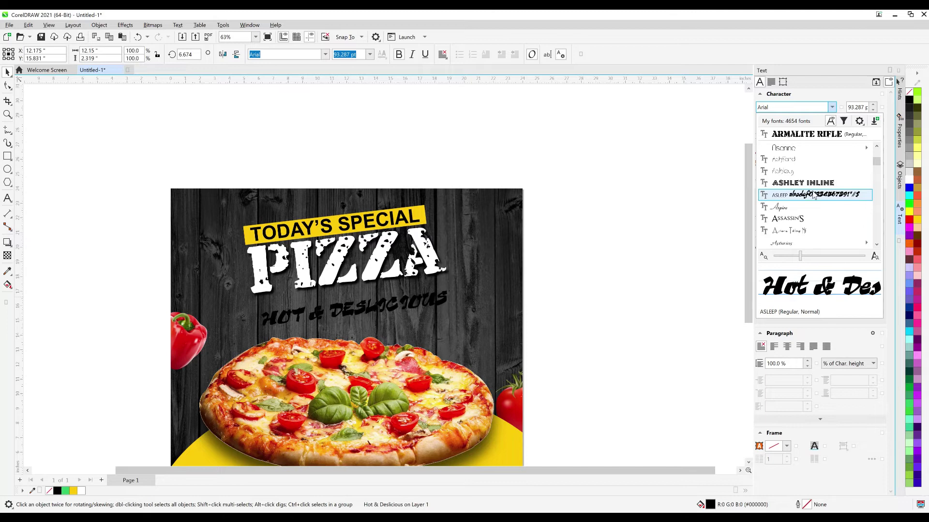
pyautogui.scroll(-2, 812, 194)
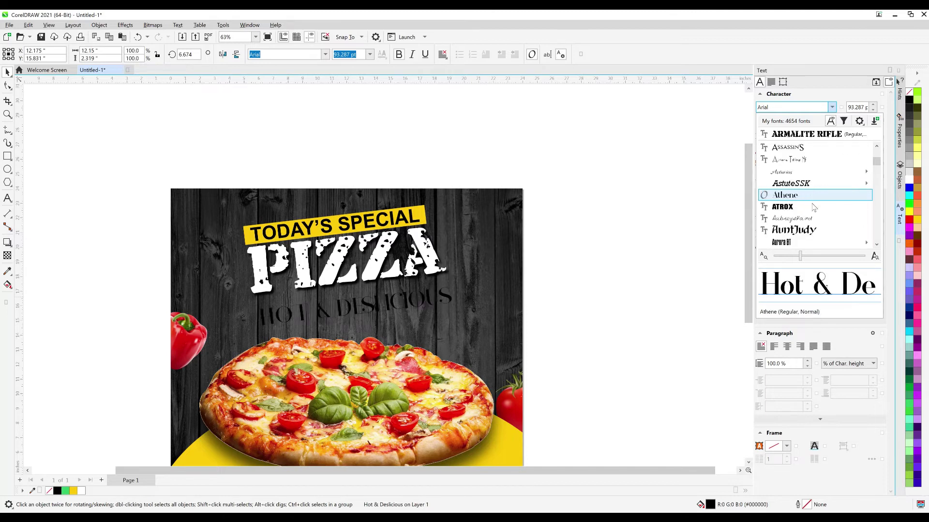
pyautogui.scroll(-2, 813, 207)
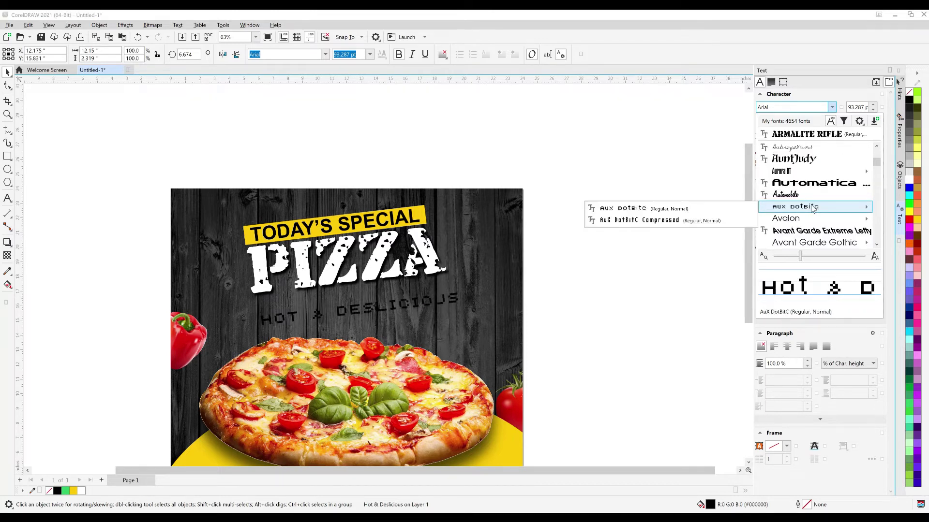
pyautogui.scroll(-4, 807, 196)
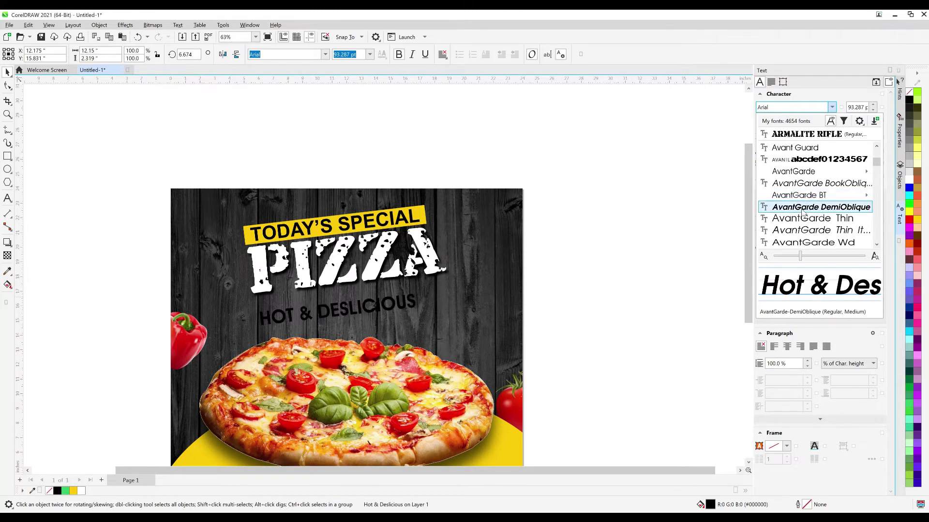
pyautogui.scroll(-3, 800, 220)
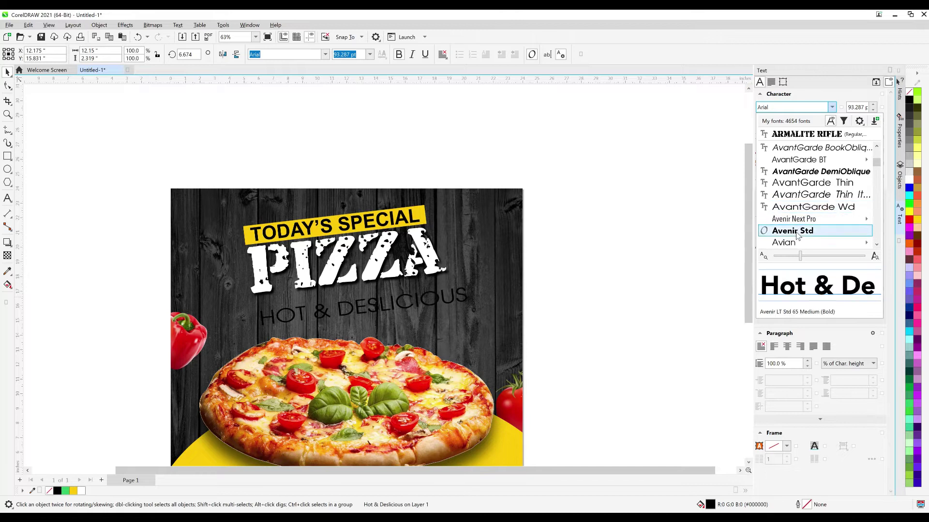
pyautogui.scroll(-3, 797, 234)
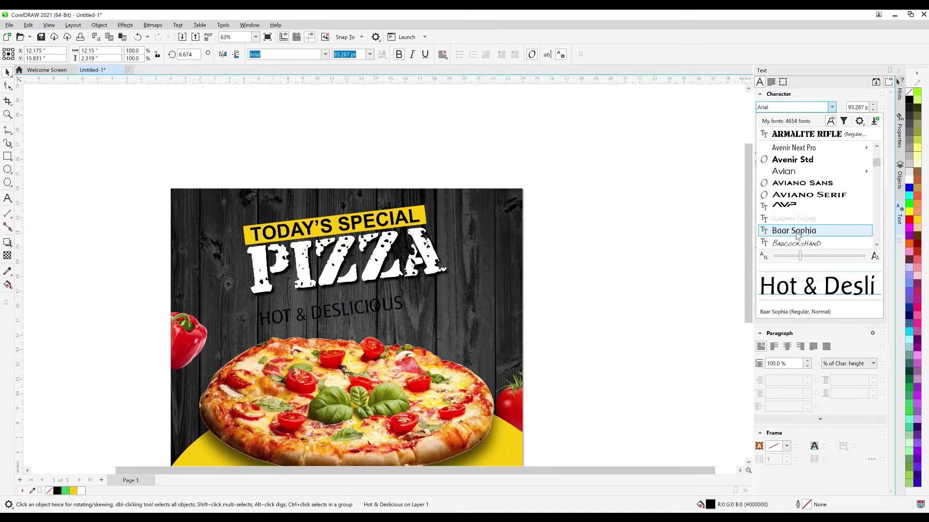
pyautogui.scroll(-3, 797, 234)
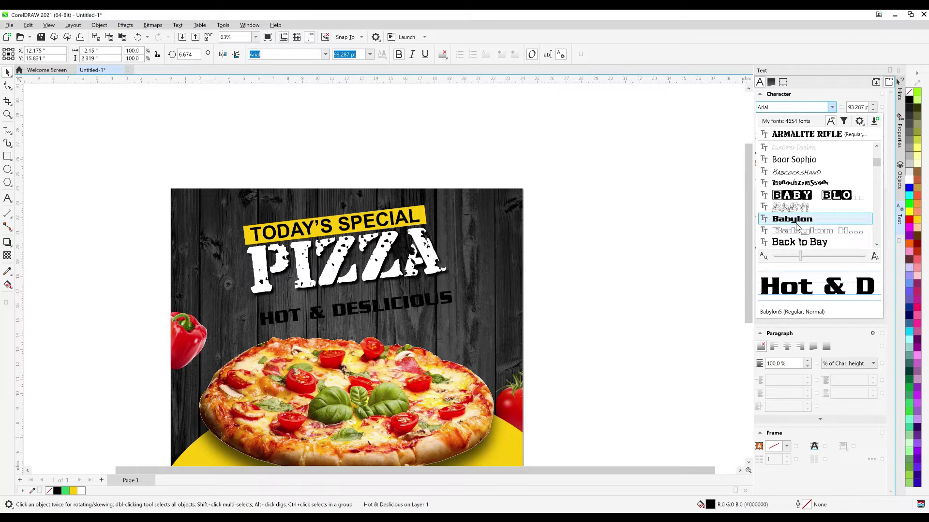
pyautogui.scroll(-3, 798, 226)
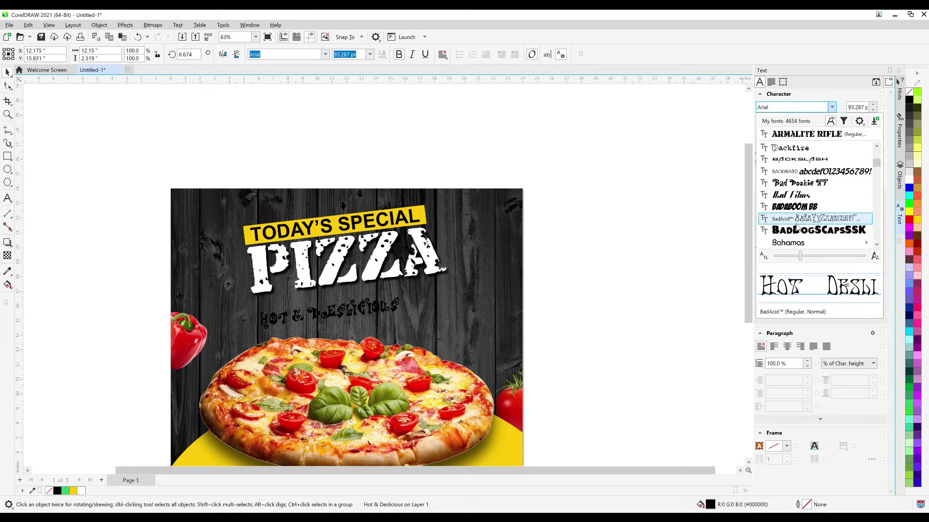
pyautogui.scroll(-1, 798, 227)
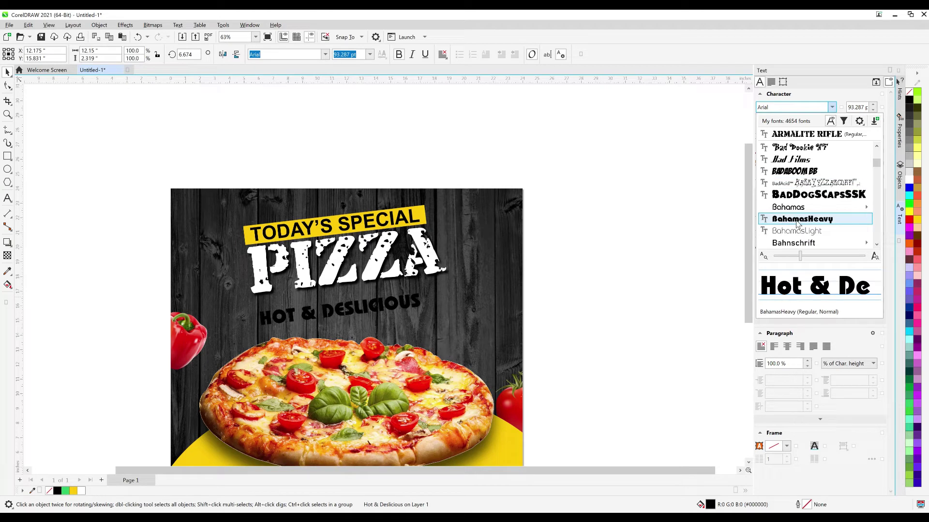
pyautogui.scroll(-1, 797, 223)
pyautogui.scroll(-2, 797, 223)
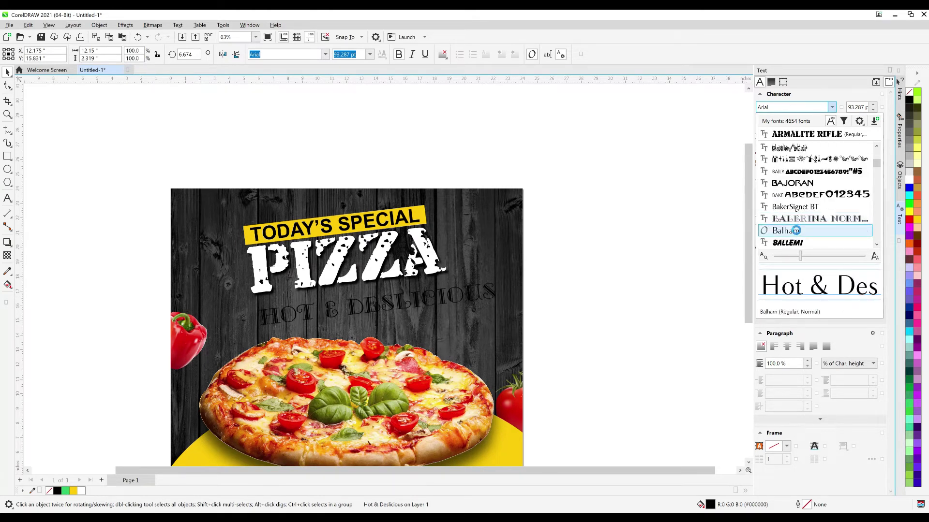
pyautogui.scroll(-1, 797, 232)
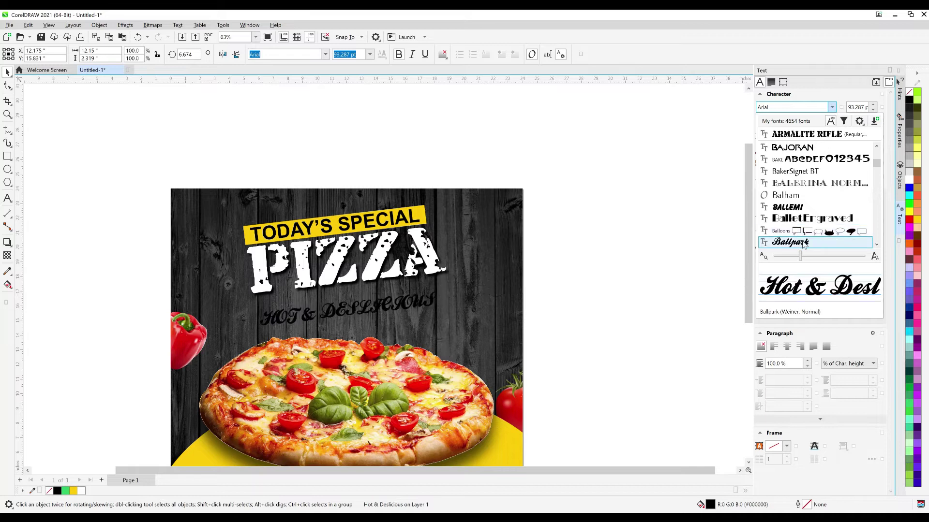
pyautogui.scroll(-1, 803, 244)
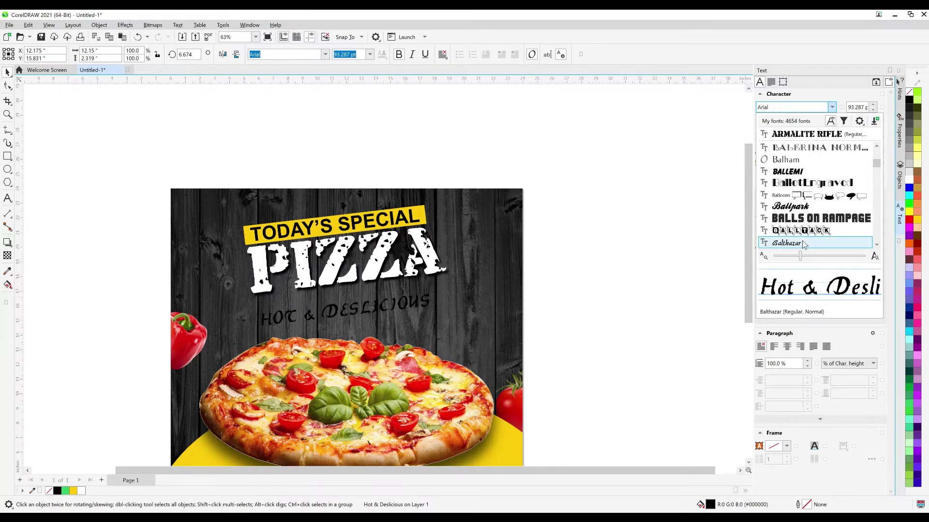
pyautogui.scroll(-1, 802, 220)
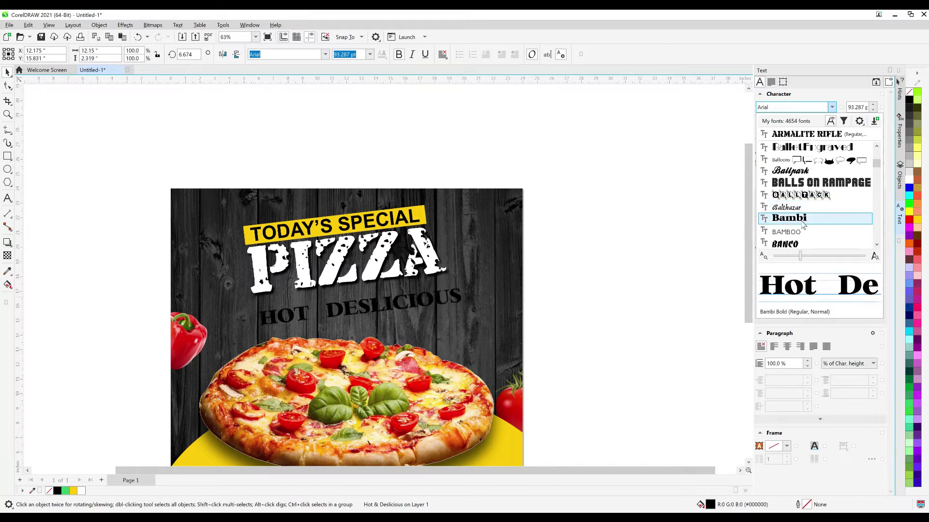
pyautogui.scroll(-1, 803, 225)
pyautogui.scroll(-4, 803, 224)
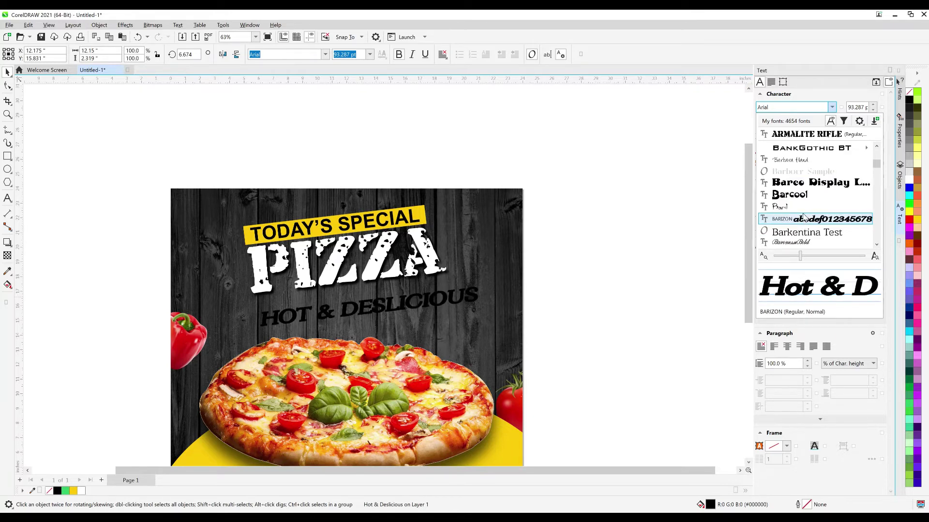
pyautogui.scroll(-2, 804, 217)
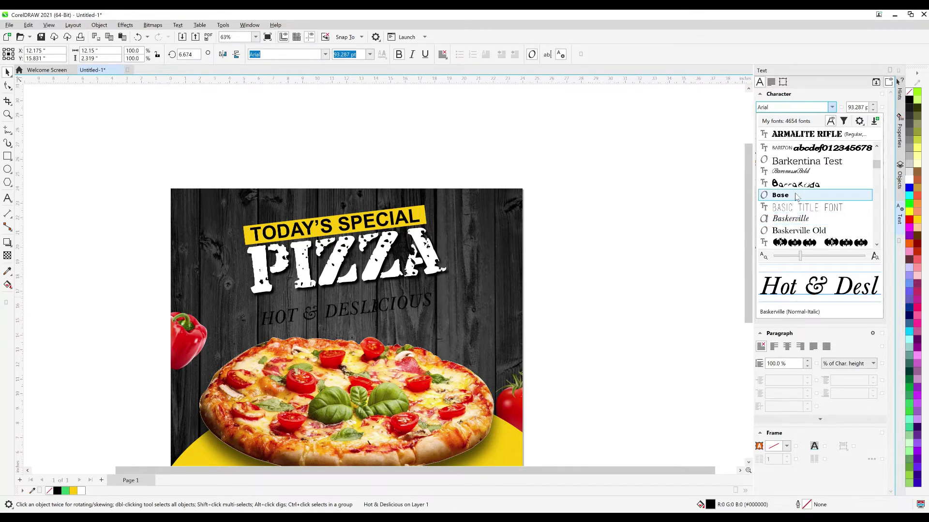
pyautogui.scroll(-3, 796, 195)
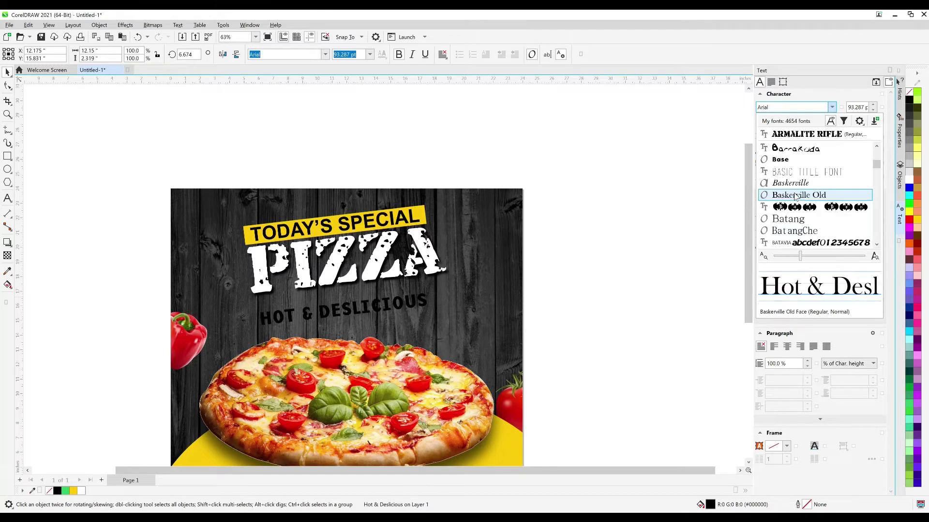
pyautogui.scroll(-4, 796, 191)
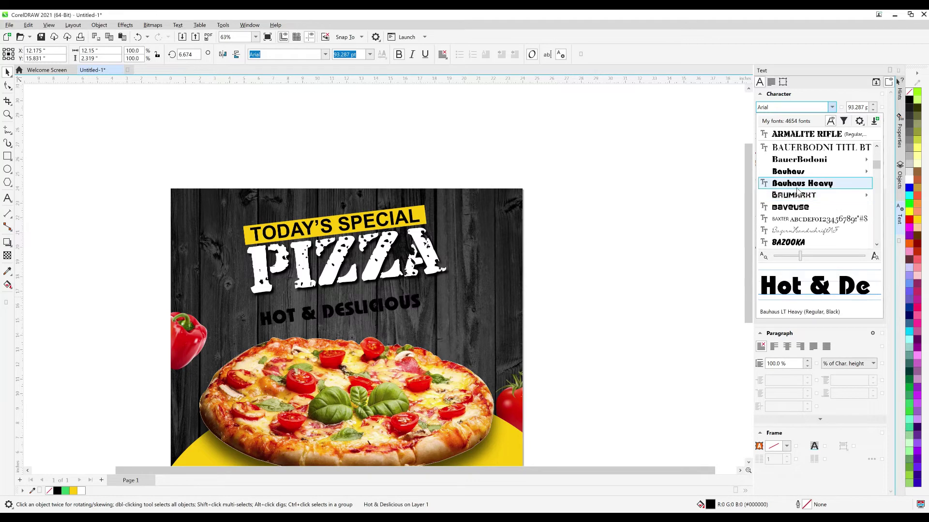
pyautogui.moveTo(797, 161)
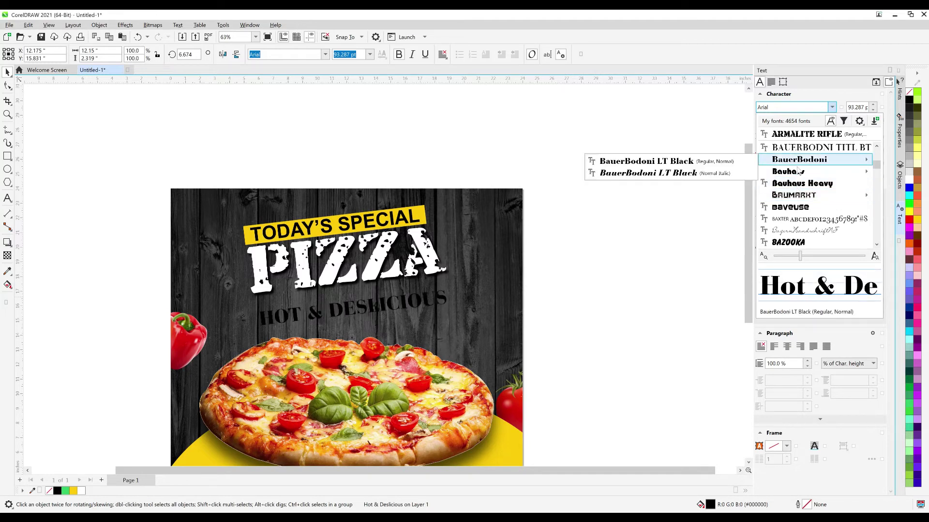
pyautogui.scroll(-2, 801, 184)
pyautogui.scroll(-3, 807, 195)
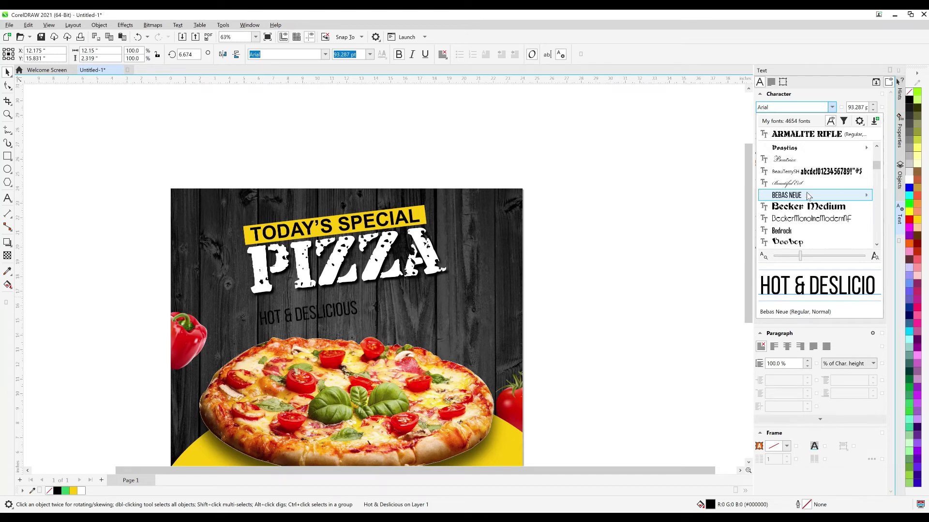
pyautogui.moveTo(807, 196)
pyautogui.scroll(-2, 808, 196)
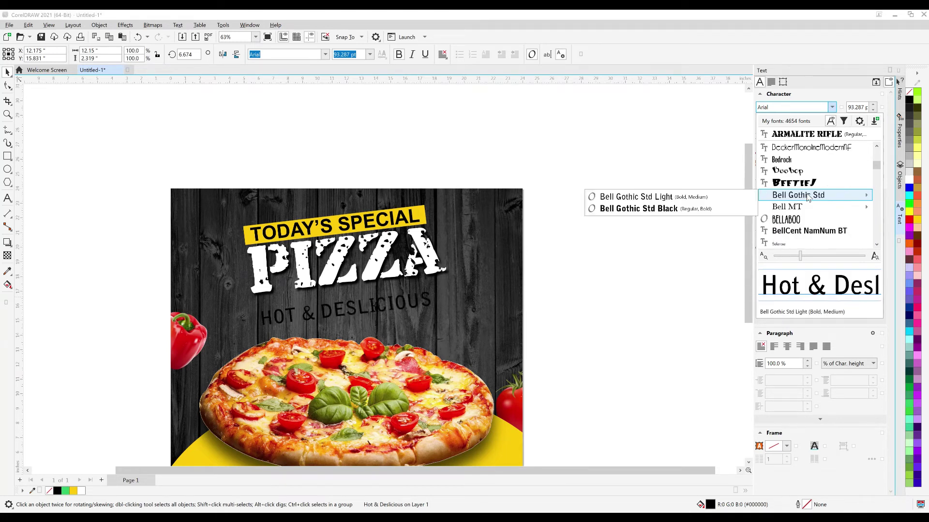
pyautogui.scroll(-3, 808, 196)
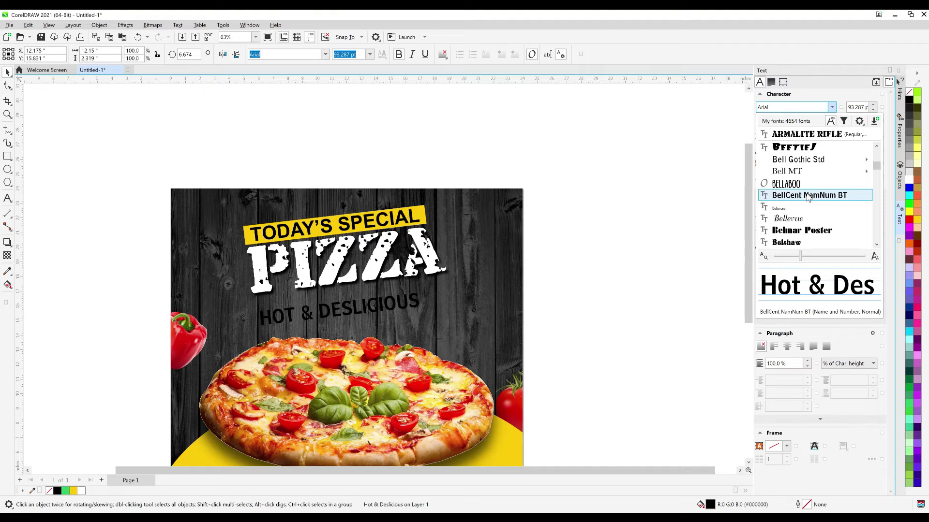
pyautogui.click(804, 242)
# Move the "HOT & DESLICIOUS" text up just below PIZZA and enlarge it proportionally to about 104.75 pt.
pyautogui.moveTo(371, 290); pyautogui.dragTo(368, 292)
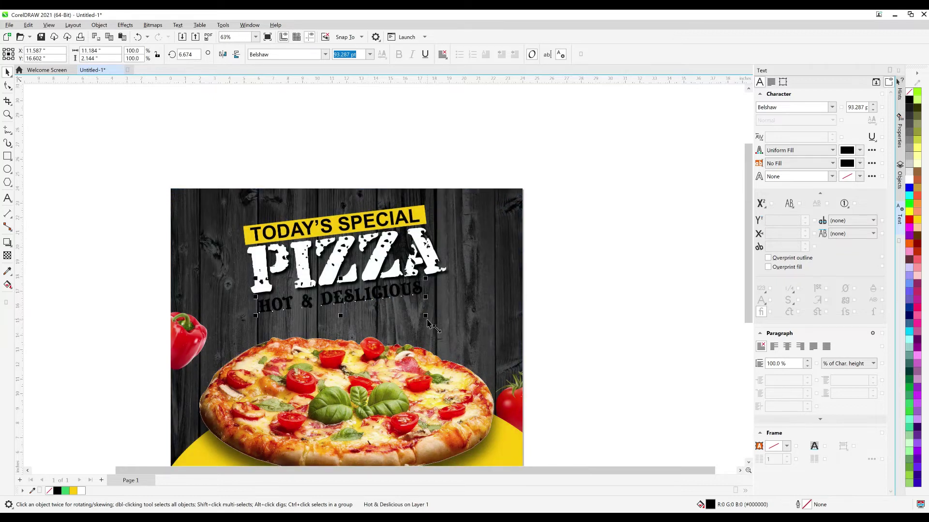
pyautogui.moveTo(426, 316); pyautogui.dragTo(447, 324)
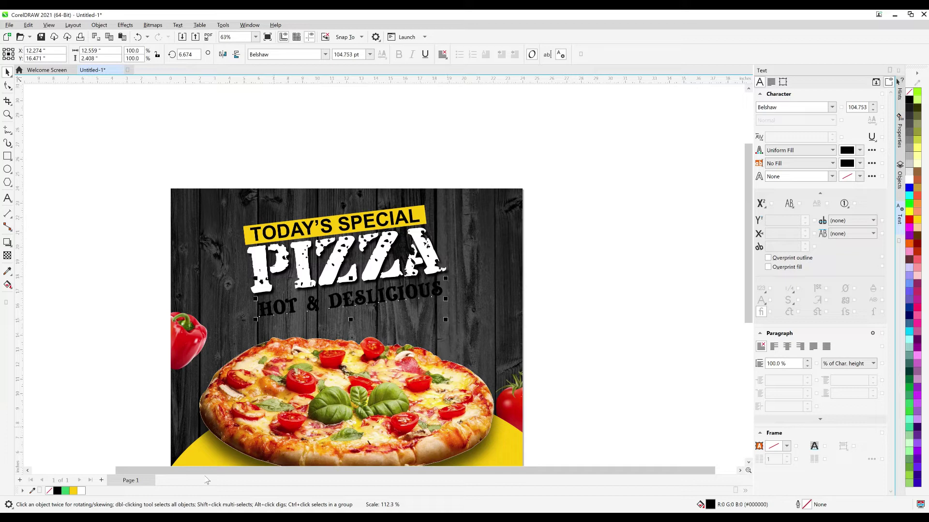
# Fill the "HOT & DESLICIOUS" text with the banner's yellow (C0 M20 Y100 K0) and nudge it slightly up toward PIZZA.
pyautogui.click(74, 491)
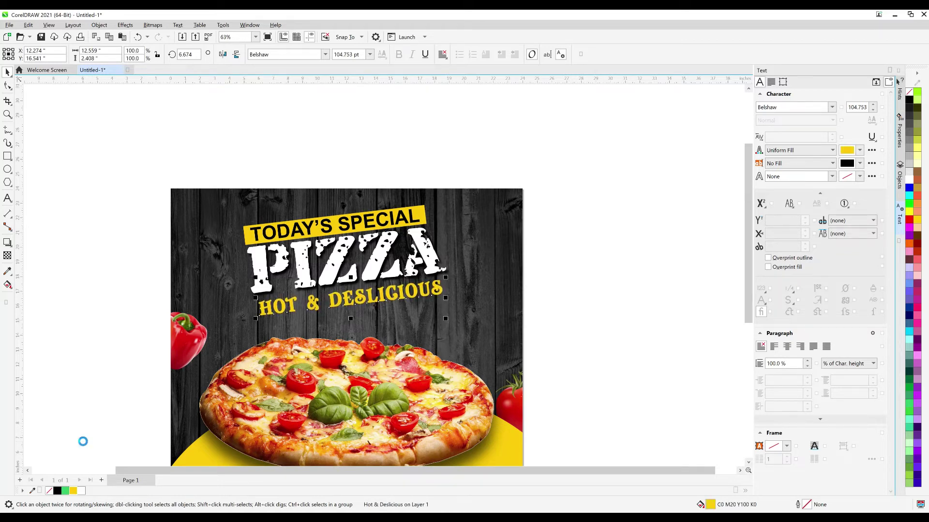
pyautogui.press('Up')
pyautogui.press('Up')
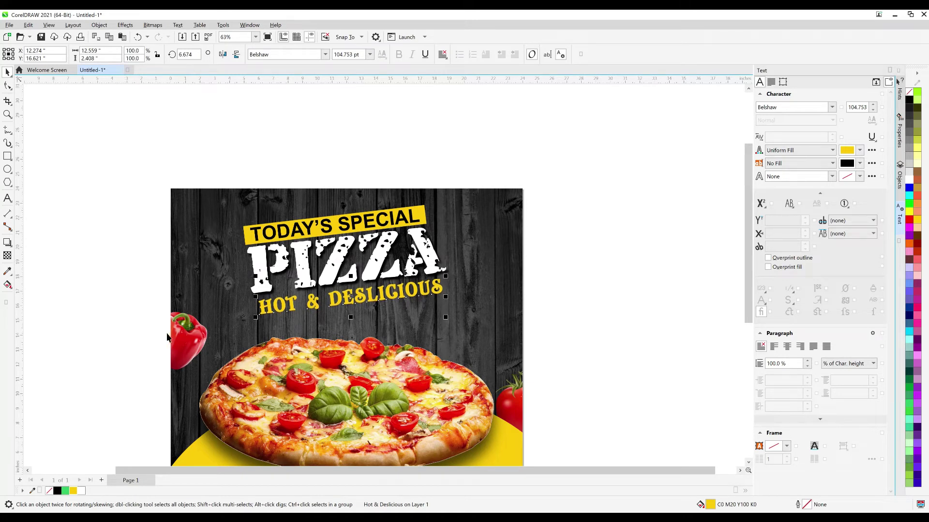
pyautogui.scroll(-2, 182, 356)
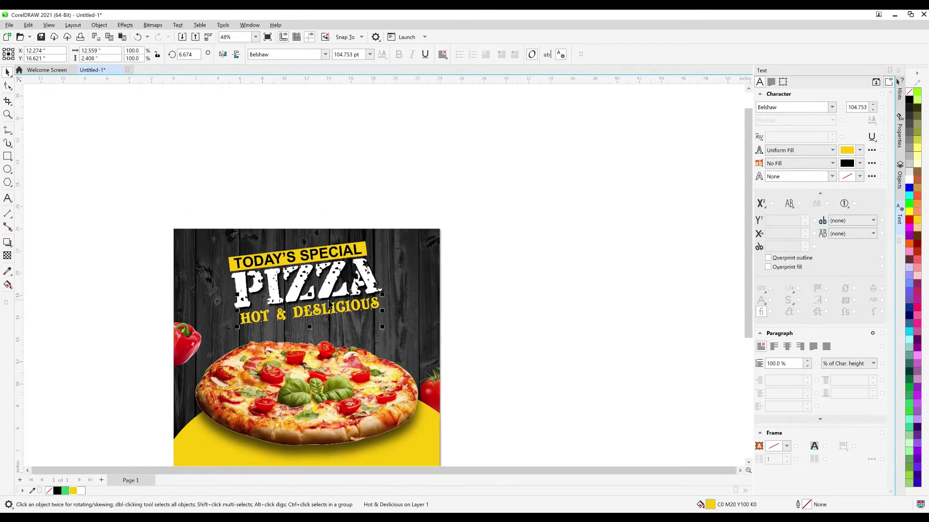
pyautogui.scroll(2, 329, 301)
pyautogui.click(73, 272)
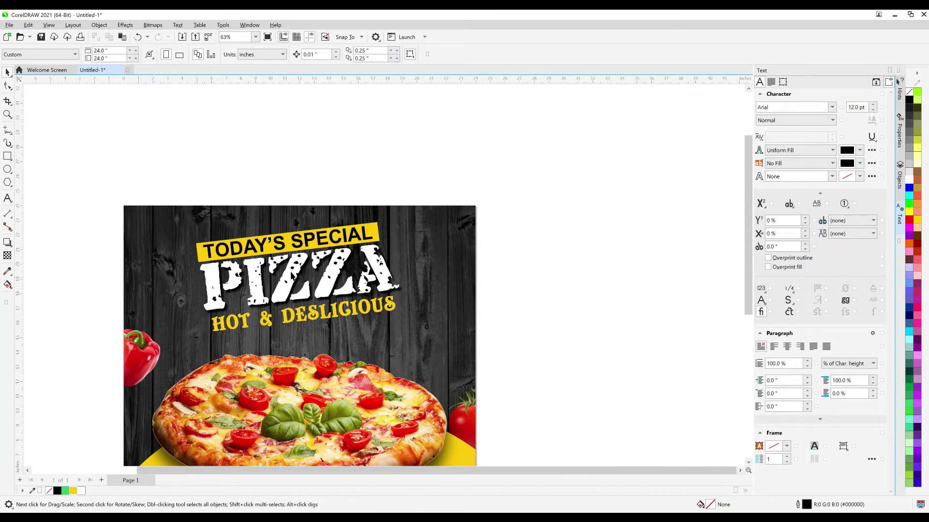
# Duplicate the "Today's Special" text across the artwork's right edge, beside the tagline, and clear the copy's transformations to remove its rotation.
pyautogui.scroll(-1, 293, 273)
pyautogui.scroll(2, 455, 310)
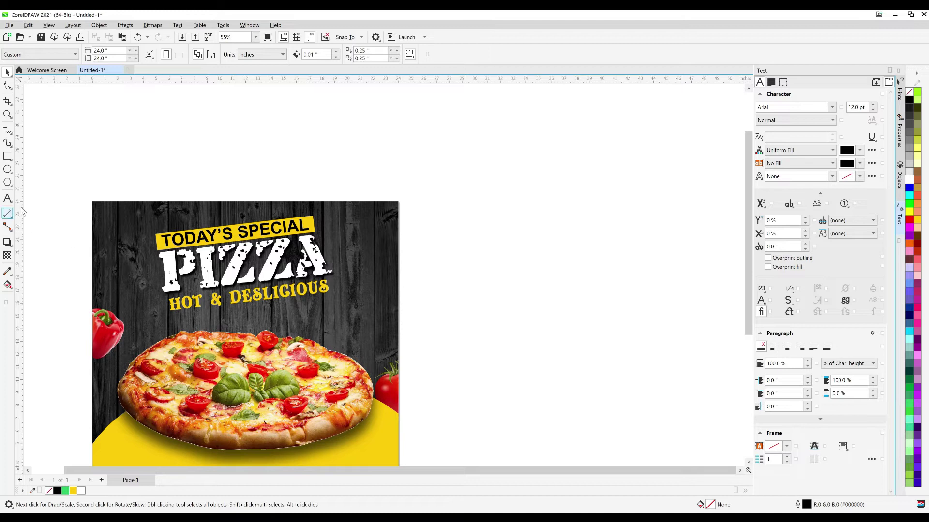
pyautogui.moveTo(213, 235); pyautogui.dragTo(397, 306)
pyautogui.rightClick(397, 306)
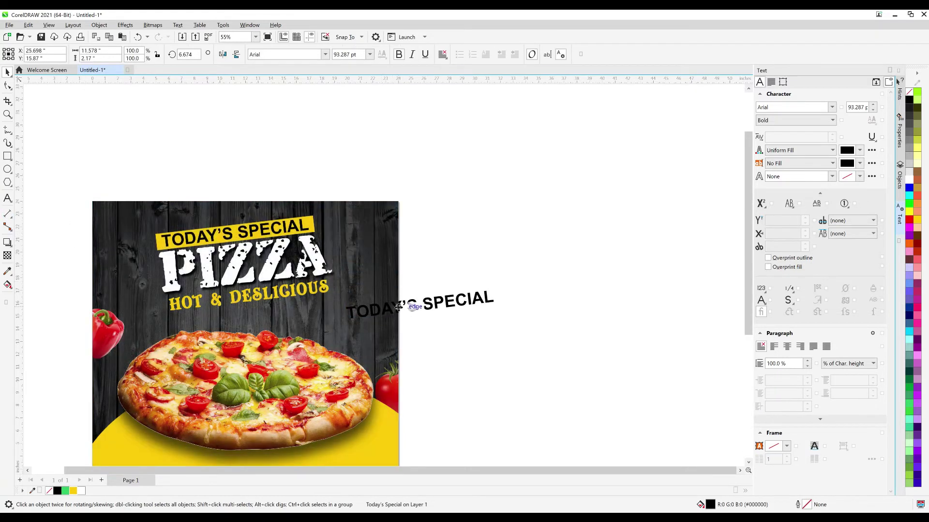
pyautogui.click(99, 24)
pyautogui.click(116, 100)
# Replace the wording of the unrotated "Today's Special" copy with "BUT" and "GET" on two separate lines.
pyautogui.doubleClick(414, 307)
pyautogui.hotkey('ctrl', 'a')
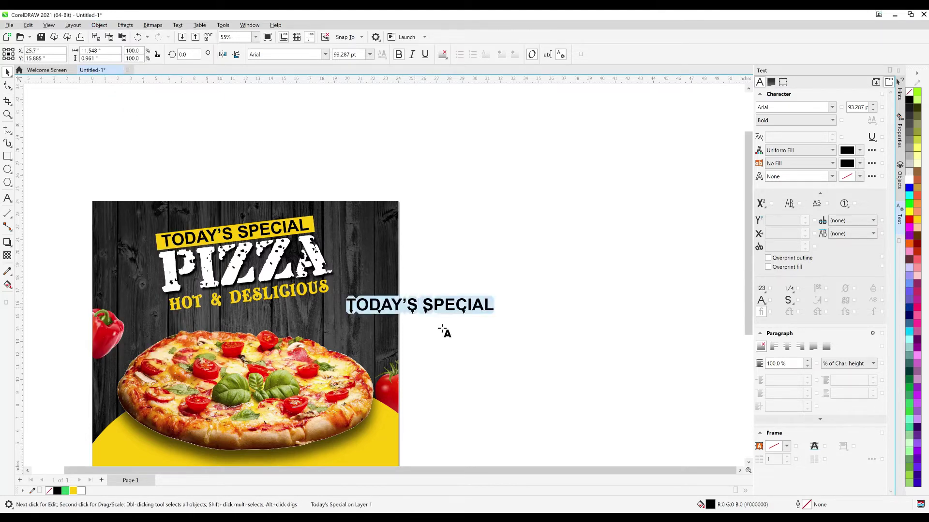
pyautogui.write('BUT')
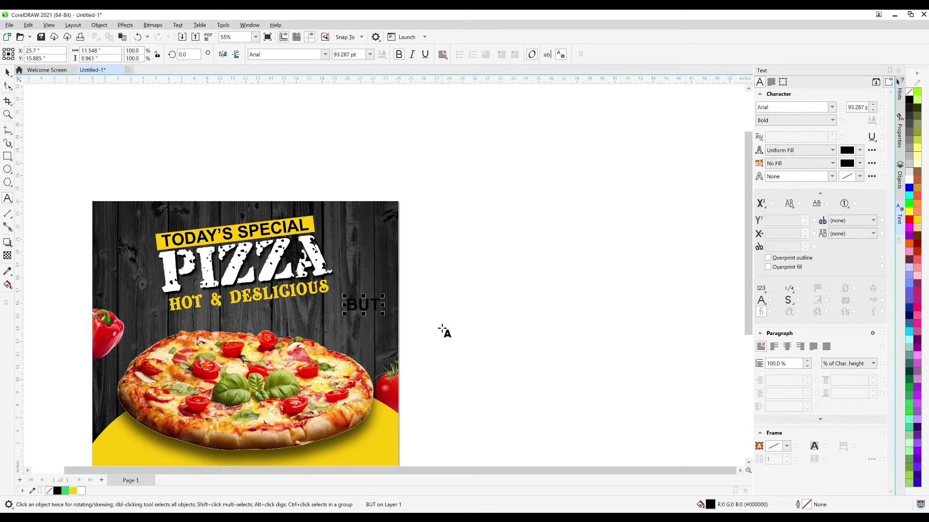
pyautogui.press('Return')
pyautogui.write('G')
pyautogui.press('Return')
pyautogui.write('ET')
pyautogui.press('BackSpace')
pyautogui.press('BackSpace')
pyautogui.press('BackSpace')
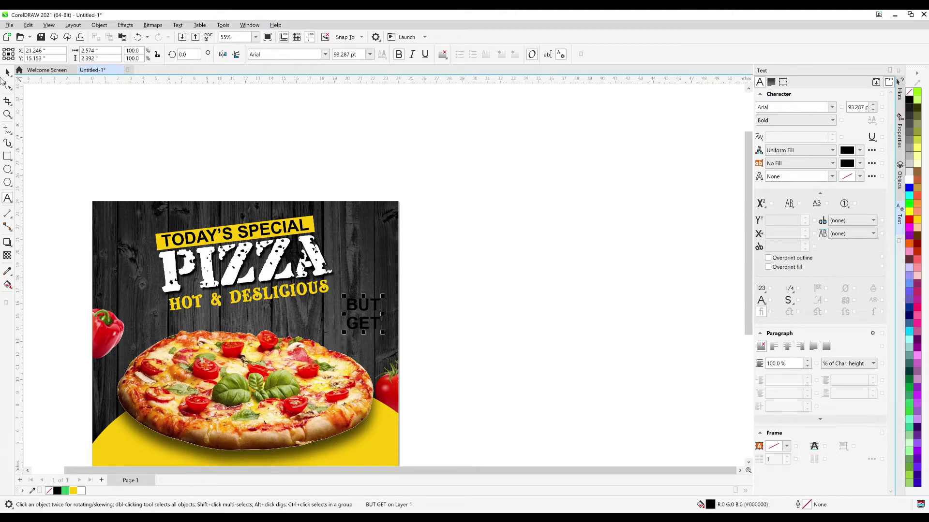
# Shrink the "BUT GET" text to about 61.093 pt and duplicate it directly below, replacing the copy's wording with "FREE".
pyautogui.click(7, 72)
pyautogui.scroll(1, 350, 301)
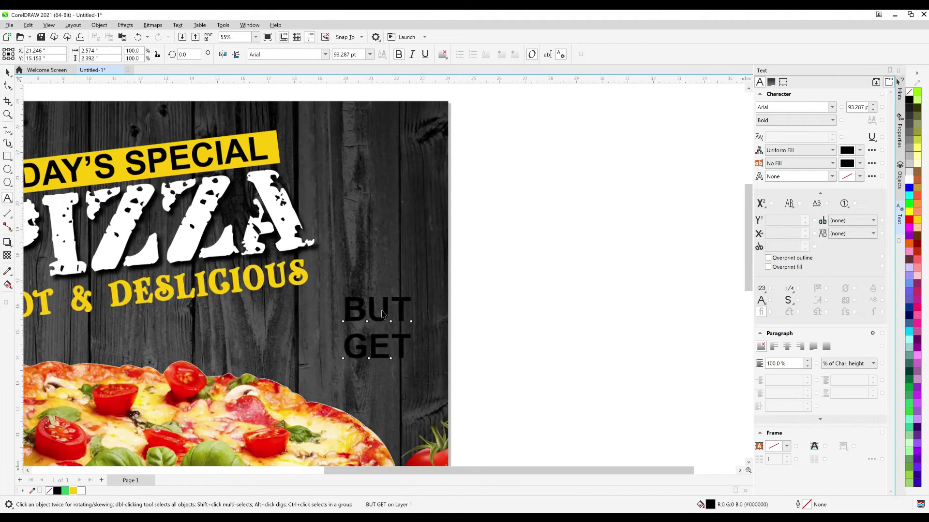
pyautogui.moveTo(413, 361); pyautogui.dragTo(391, 342)
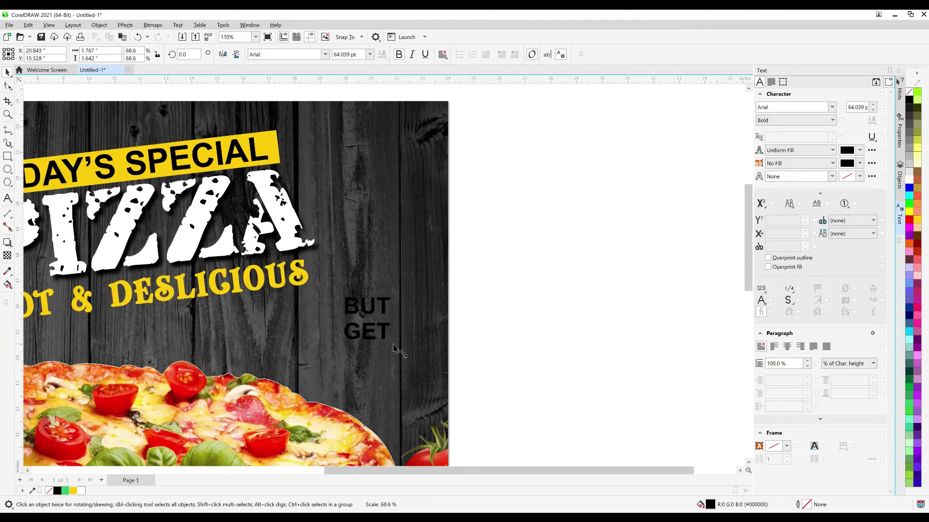
pyautogui.moveTo(373, 307); pyautogui.dragTo(364, 362)
pyautogui.press('F8')
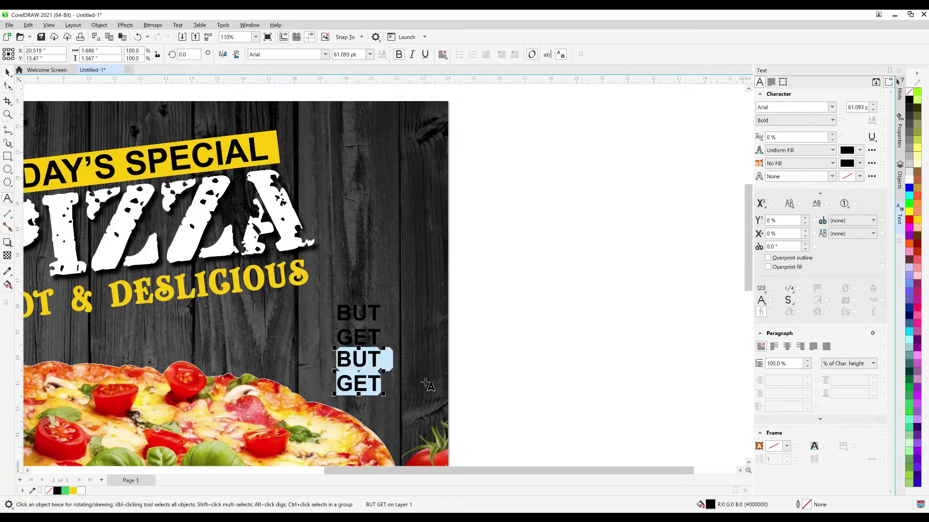
pyautogui.write('FREE')
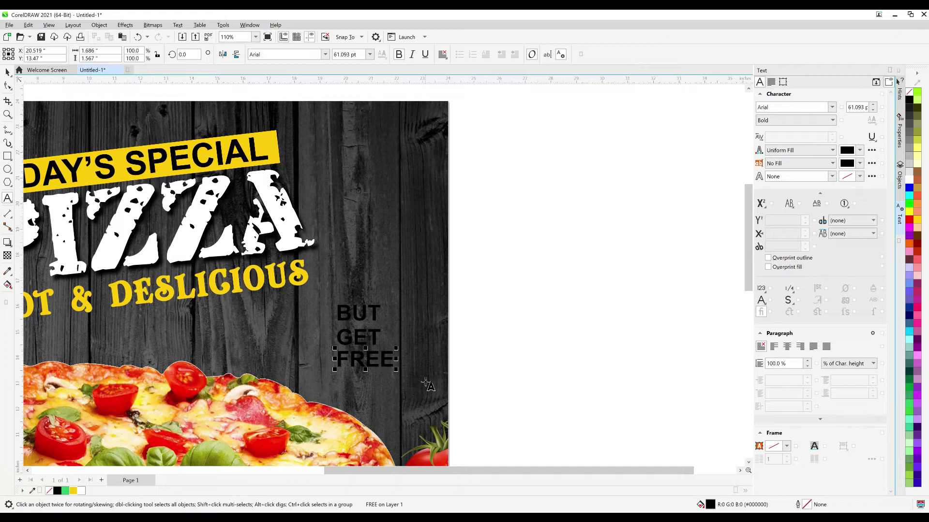
# Set the "FREE" text in Arial MT Black, enlarge it to about 72.542 pt and nudge it into place under "GET".
pyautogui.click(7, 72)
pyautogui.click(831, 108)
pyautogui.click(832, 107)
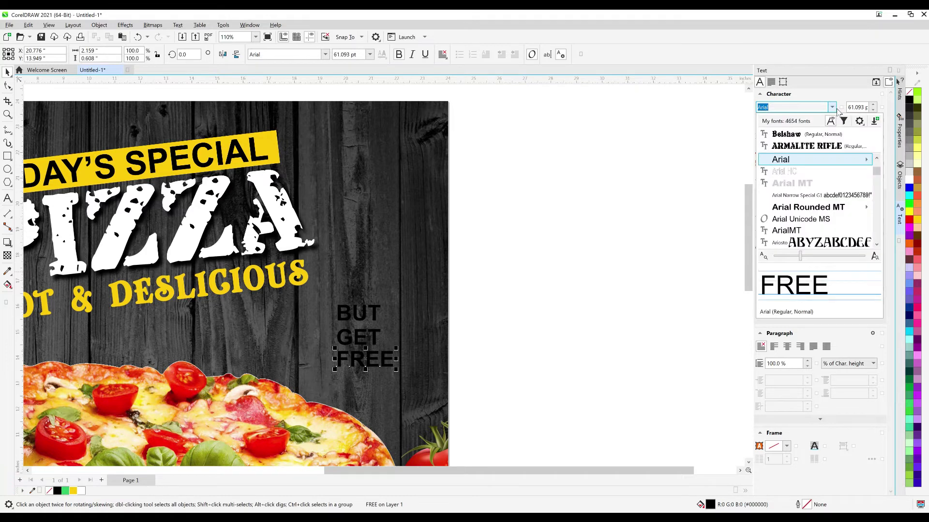
pyautogui.click(825, 184)
pyautogui.moveTo(407, 352); pyautogui.dragTo(417, 334)
pyautogui.press('Down')
pyautogui.press('Down')
pyautogui.press('Down')
pyautogui.press('Right')
# Duplicate "FREE", replace the copy's wording with "1" and enlarge it to about 148.675 pt beside "BUT GET".
pyautogui.rightClick(416, 335)
pyautogui.press('F8')
pyautogui.write('1')
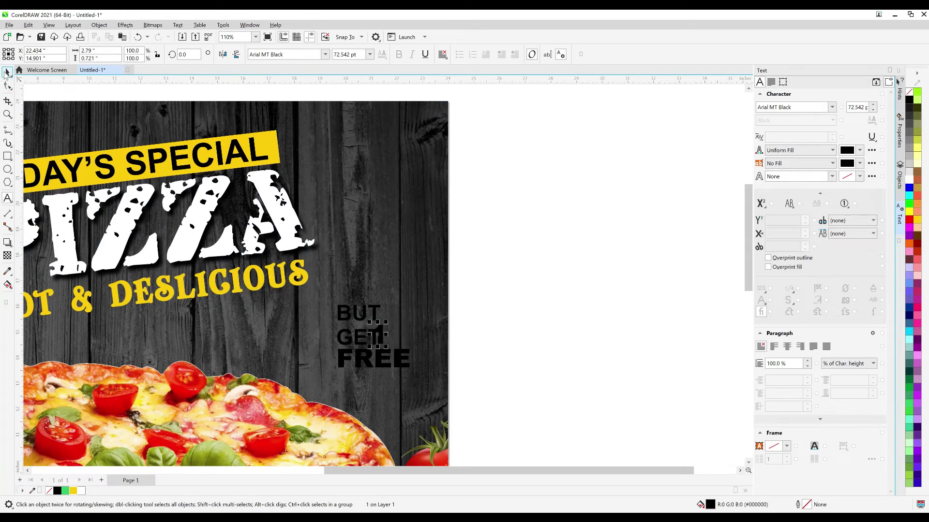
pyautogui.scroll(4, 377, 332)
pyautogui.moveTo(383, 339); pyautogui.dragTo(441, 361)
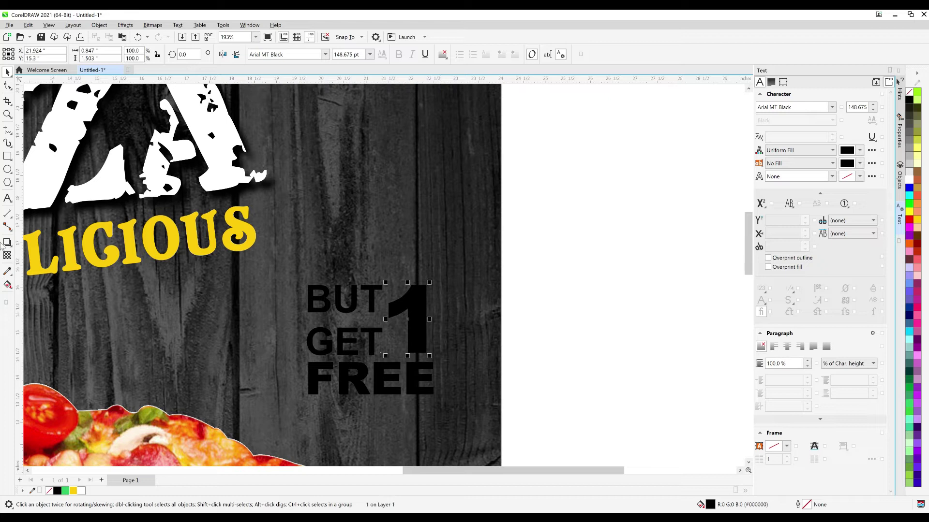
# Draw a rectangle about 3.087 × 2.715 in around the offer text and round its corners to about 0.205 in.
pyautogui.click(7, 159)
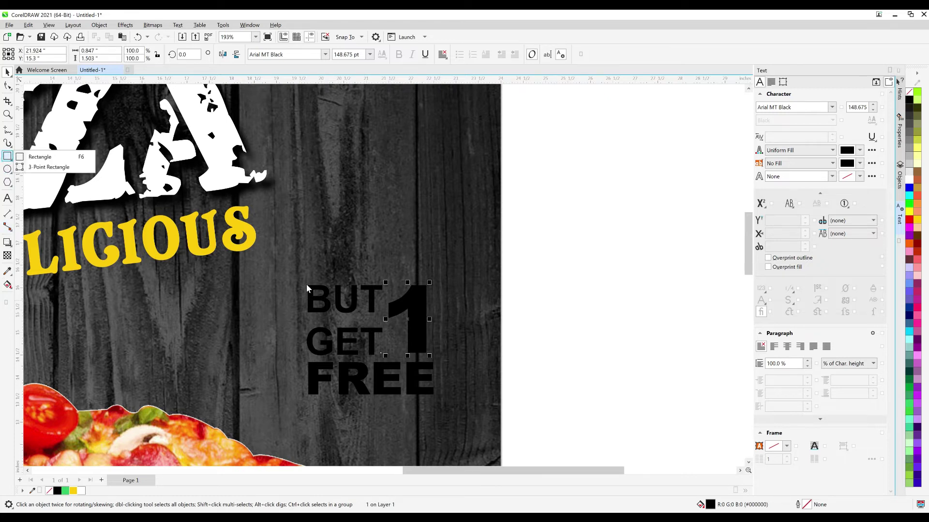
pyautogui.click(8, 183)
pyautogui.click(7, 157)
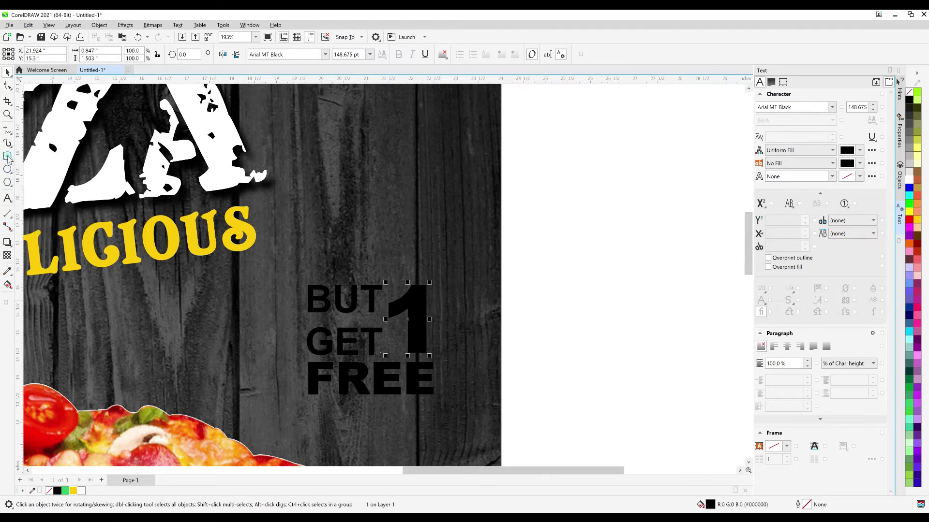
pyautogui.moveTo(300, 280); pyautogui.dragTo(439, 401)
pyautogui.click(8, 87)
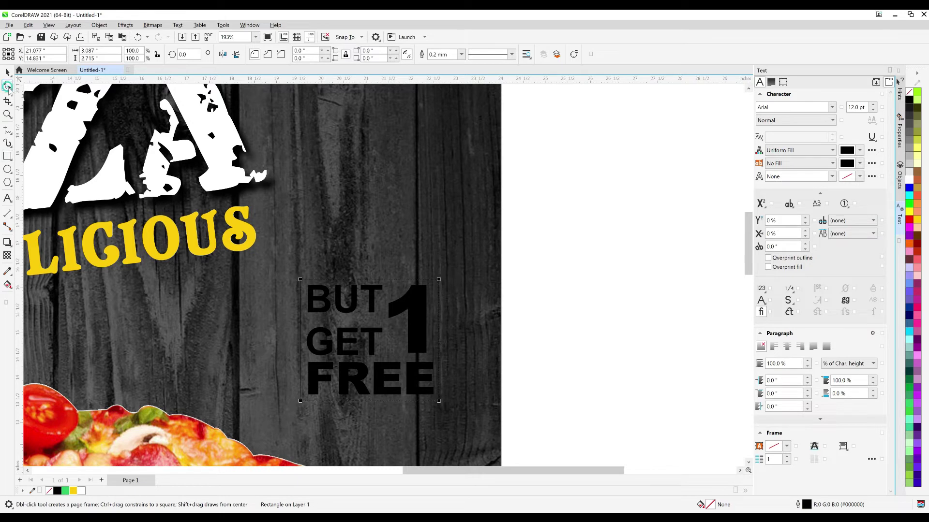
pyautogui.moveTo(300, 281); pyautogui.dragTo(310, 288)
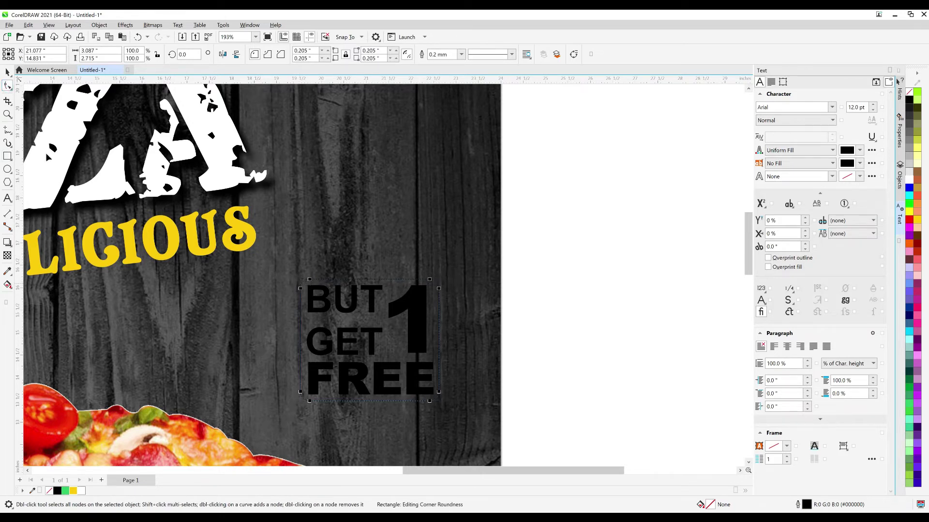
pyautogui.click(7, 72)
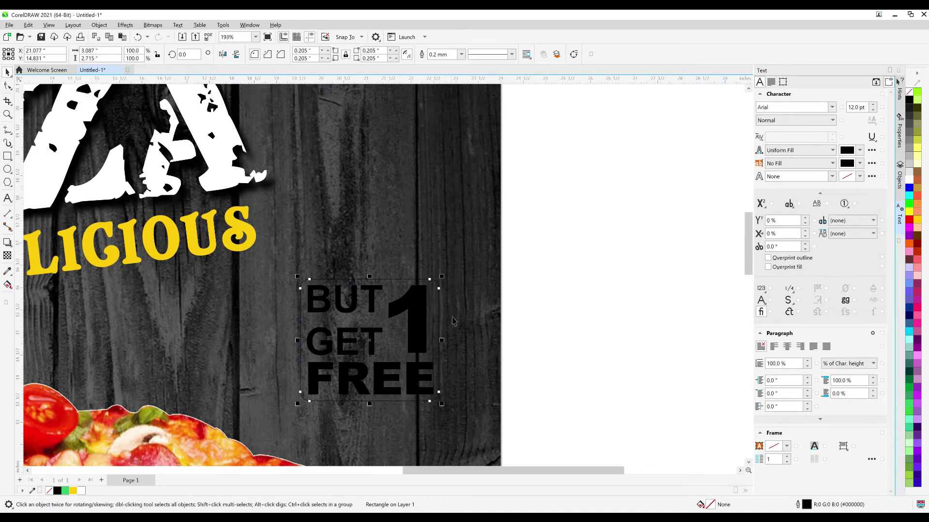
# Fill the rounded rectangle with the banner's yellow, remove its outline and order it behind the offer text but above the background.
pyautogui.click(74, 491)
pyautogui.rightClick(54, 491)
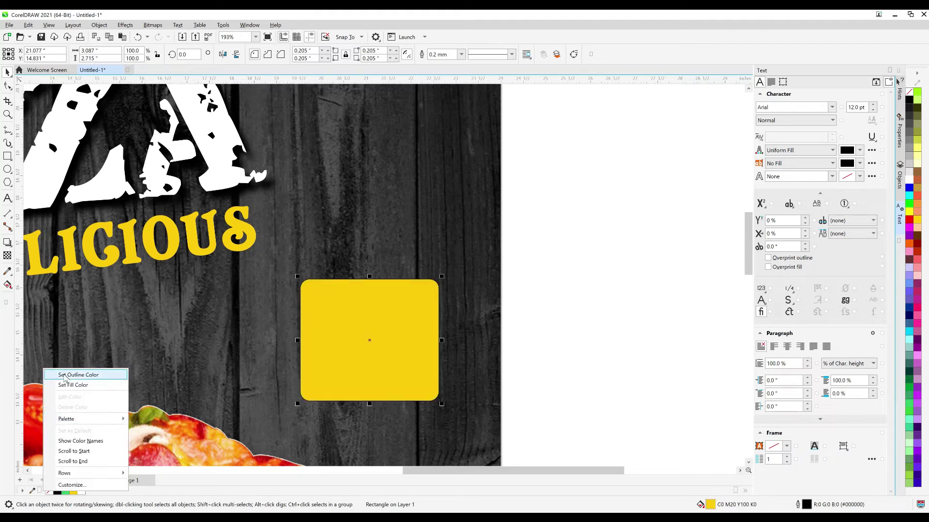
pyautogui.click(67, 376)
pyautogui.hotkey('shift', 'pagedown')
pyautogui.hotkey('ctrl', 'pageup')
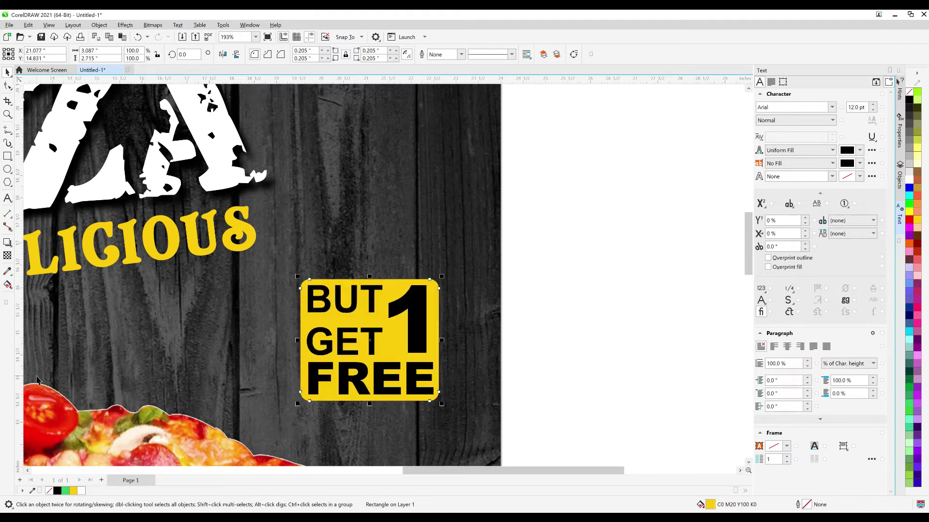
pyautogui.click(514, 388)
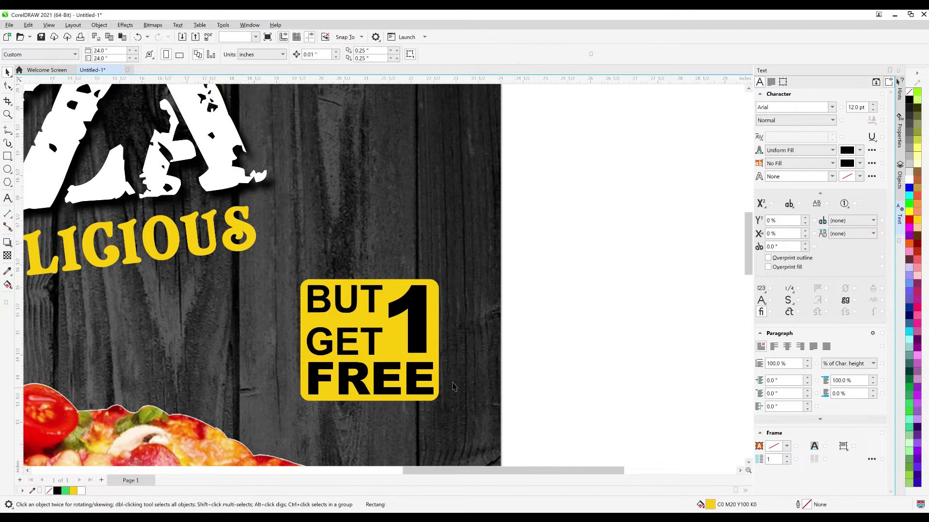
# Fill the "FREE" text with a CMYK red of C0 M100 Y100 K0.
pyautogui.click(420, 380)
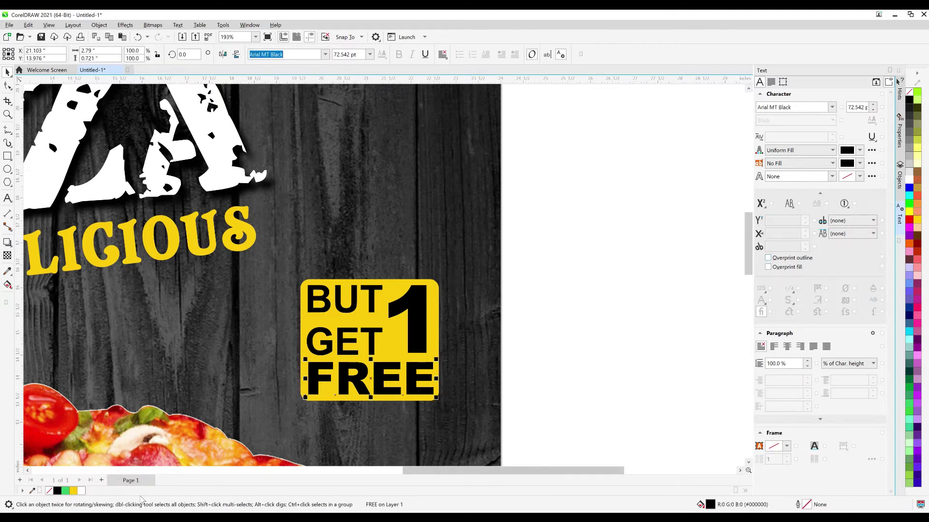
pyautogui.doubleClick(710, 505)
pyautogui.click(484, 186)
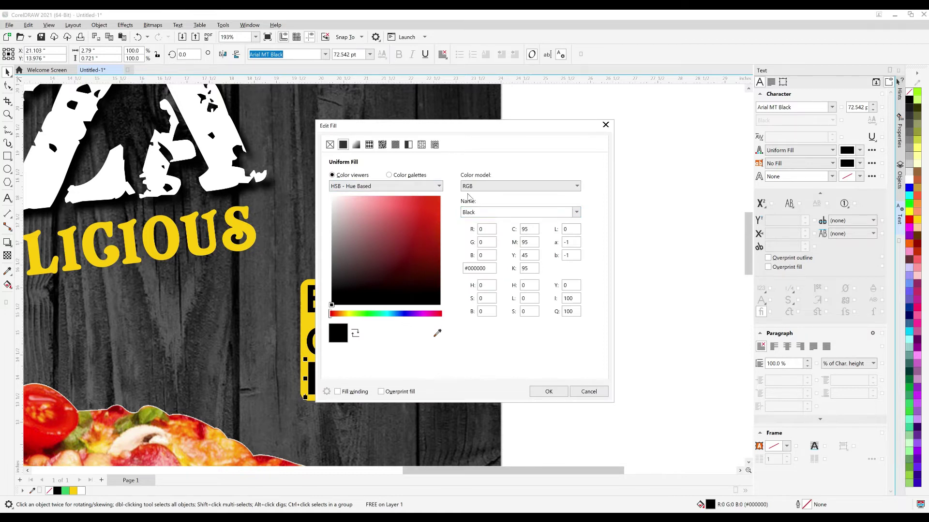
pyautogui.click(468, 203)
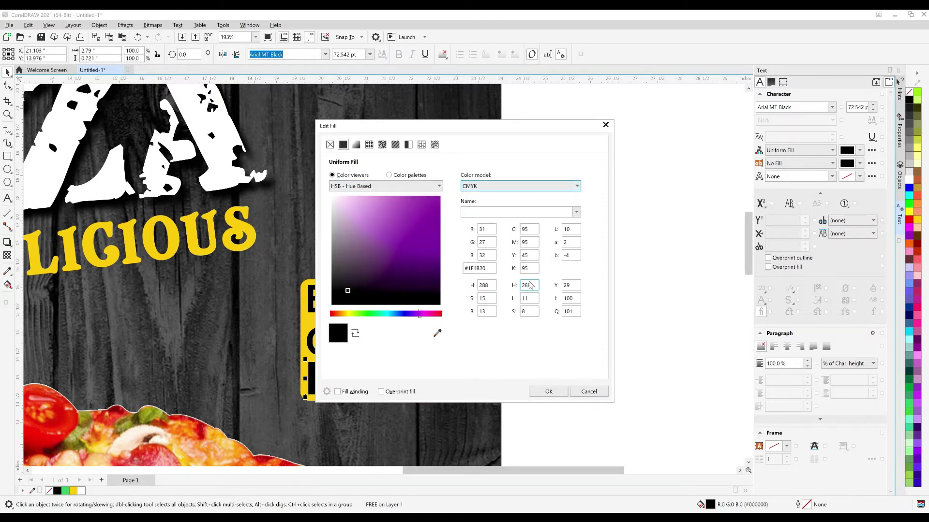
pyautogui.doubleClick(525, 230)
pyautogui.write('0')
pyautogui.press('Tab')
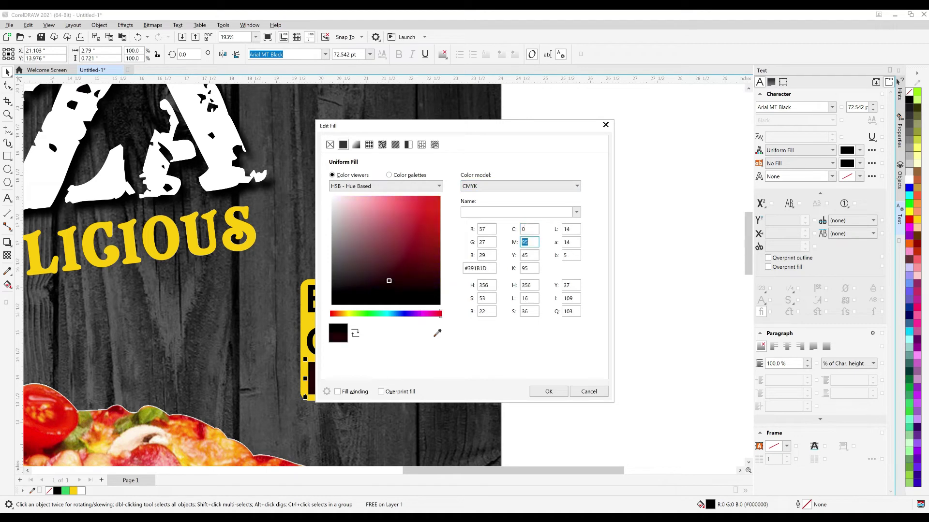
pyautogui.write('100')
pyautogui.press('Tab')
pyautogui.write('1')
pyautogui.press('Tab')
pyautogui.write('0')
pyautogui.press('Return')
pyautogui.press('alt')
# Fill the "1" with the same red as "FREE".
pyautogui.click(409, 314)
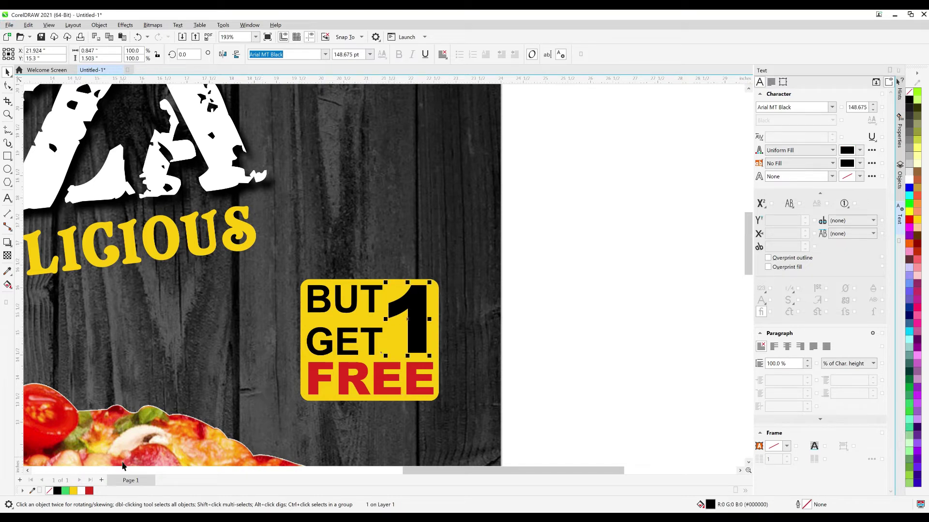
pyautogui.click(90, 491)
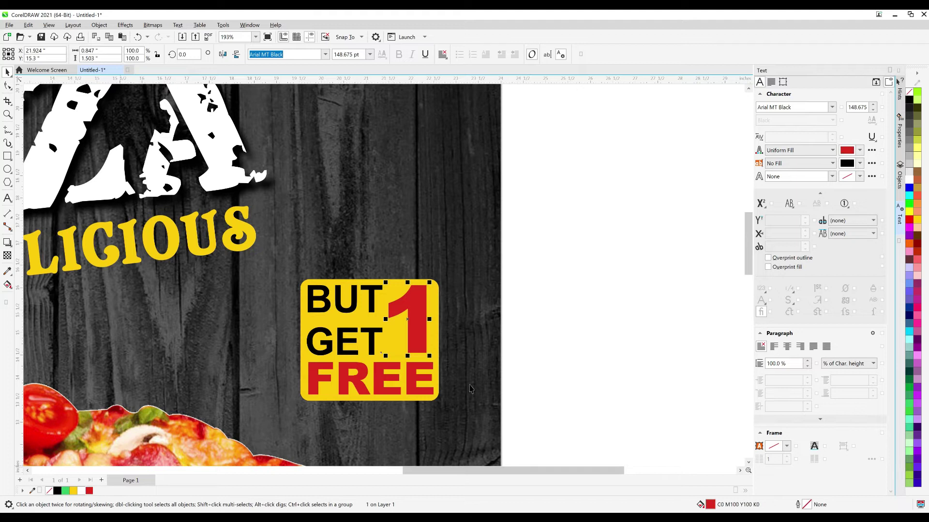
pyautogui.click(526, 312)
pyautogui.scroll(-3, 488, 295)
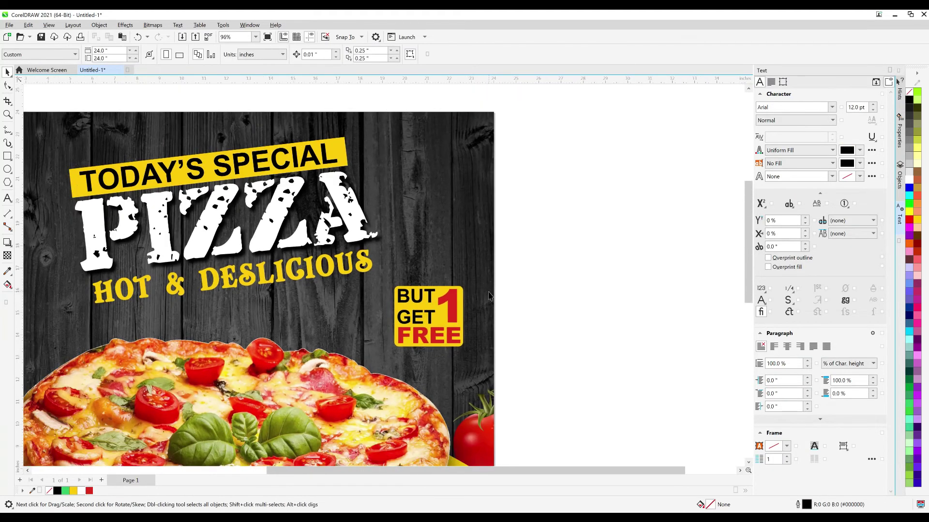
# Enlarge the yellow rounded rectangle proportionally to about 3.442 × 3.027 in and centre the offer text and rectangle on each other.
pyautogui.scroll(3, 489, 296)
pyautogui.click(433, 317)
pyautogui.moveTo(441, 409); pyautogui.dragTo(454, 415)
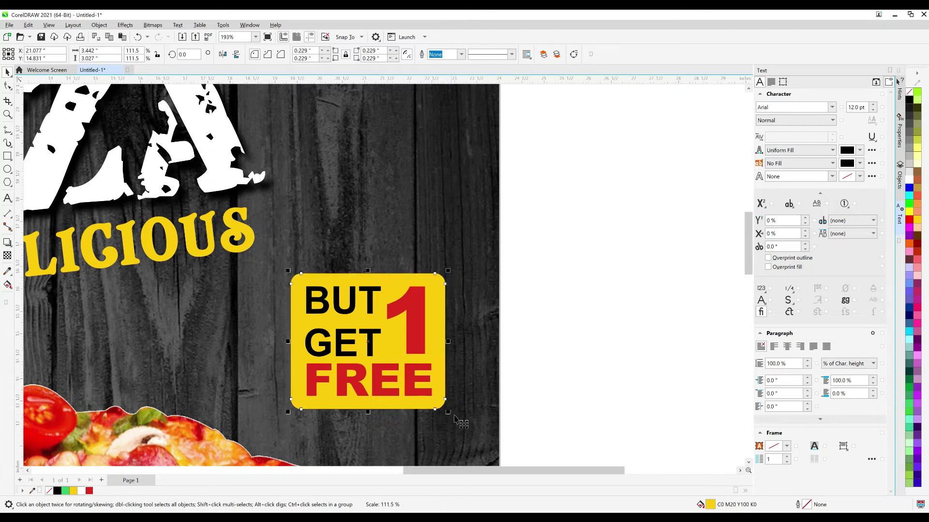
pyautogui.hotkey('ctrl', 'd')
pyautogui.moveTo(441, 319); pyautogui.dragTo(468, 318)
pyautogui.keyDown('shift'); pyautogui.click(434, 288); pyautogui.keyUp('shift')
pyautogui.press('c')
pyautogui.press('e')
pyautogui.click(593, 334)
# Create a smaller concentric copy of the yellow rectangle, about 3.163 × 2.781 in, and give it a black outline.
pyautogui.click(440, 318)
pyautogui.scroll(1, 447, 395)
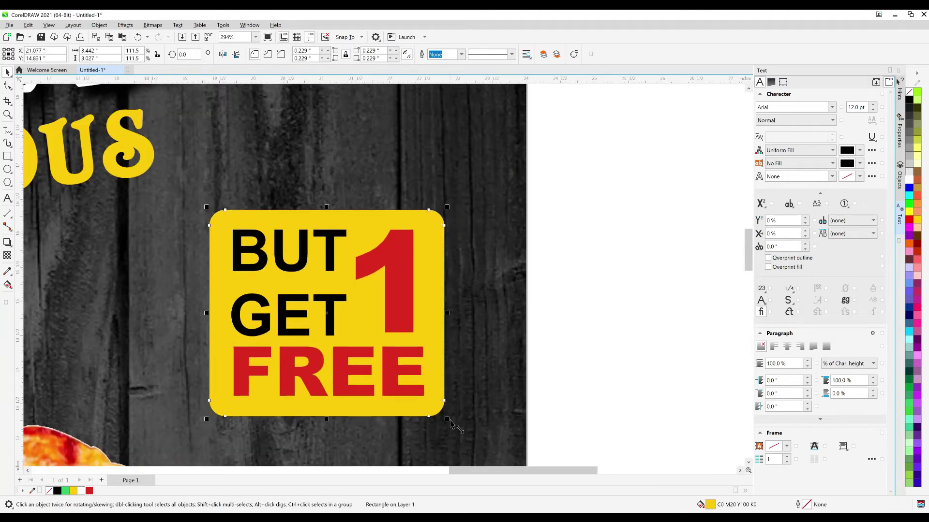
pyautogui.moveTo(449, 421); pyautogui.dragTo(440, 413)
pyautogui.rightClick(441, 413)
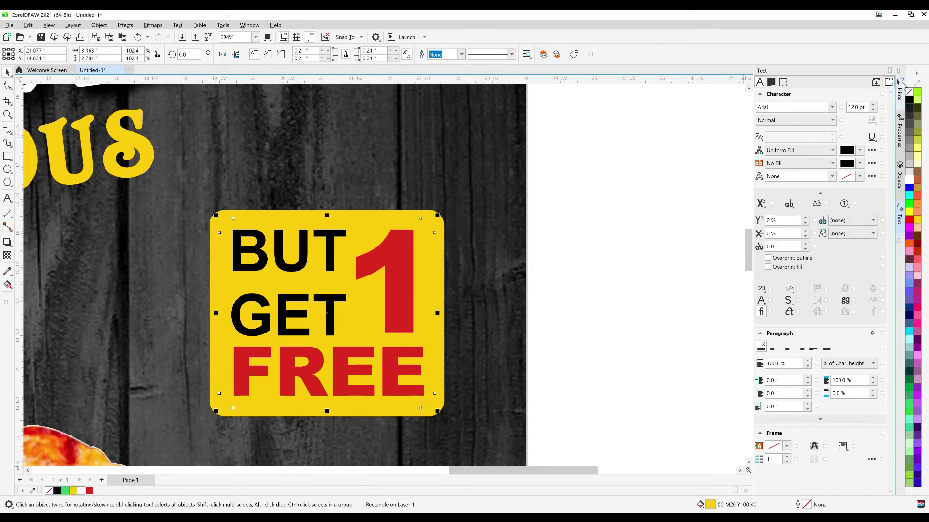
pyautogui.rightClick(909, 102)
pyautogui.click(908, 107)
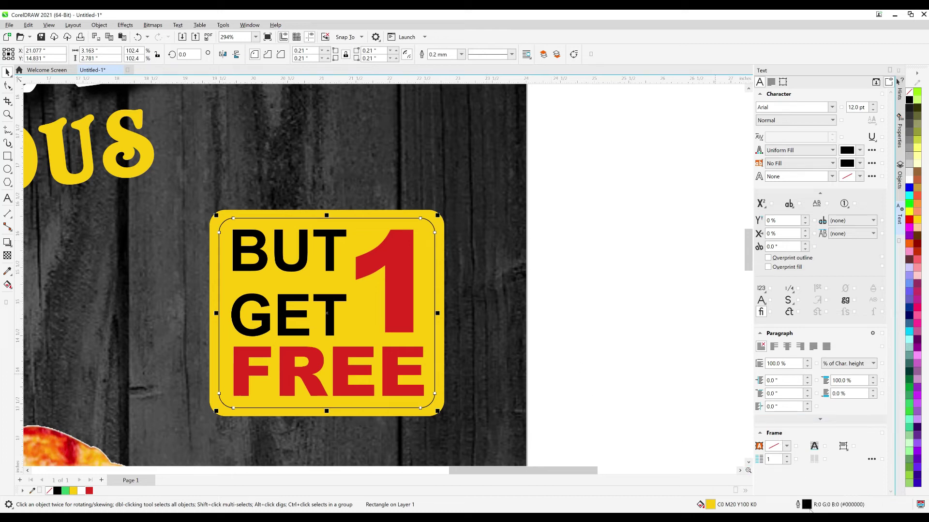
# Switch the inner rectangle's outline width unit to points, set the width to 5 and place the outline behind the fill.
pyautogui.doubleClick(805, 506)
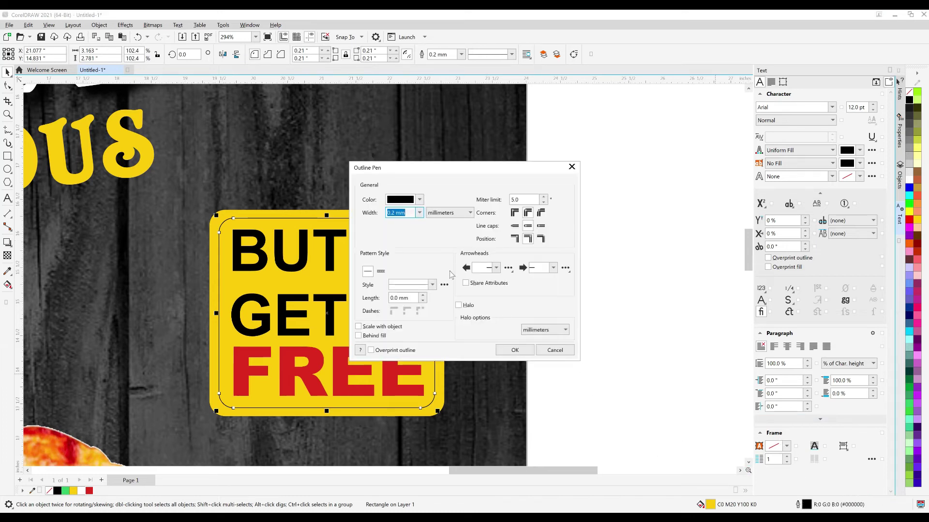
pyautogui.click(443, 212)
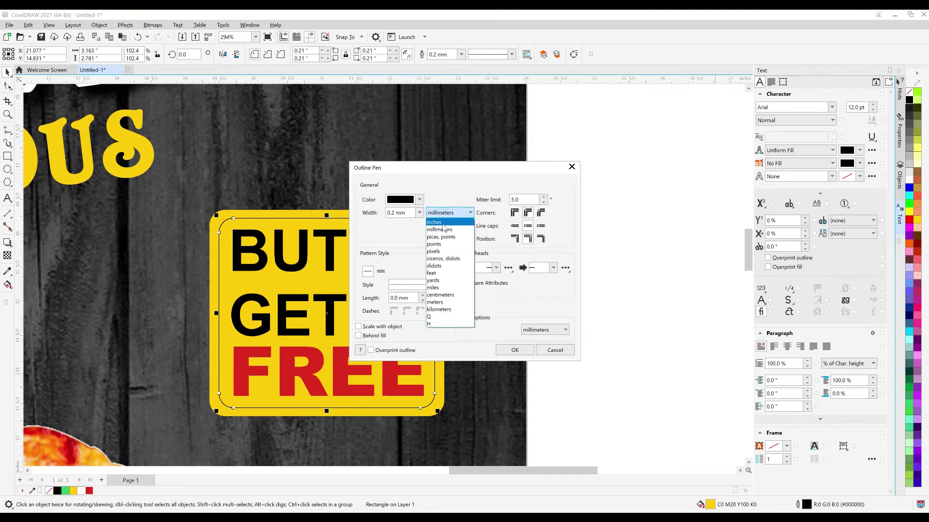
pyautogui.click(443, 244)
pyautogui.doubleClick(409, 213)
pyautogui.write('5')
pyautogui.click(367, 337)
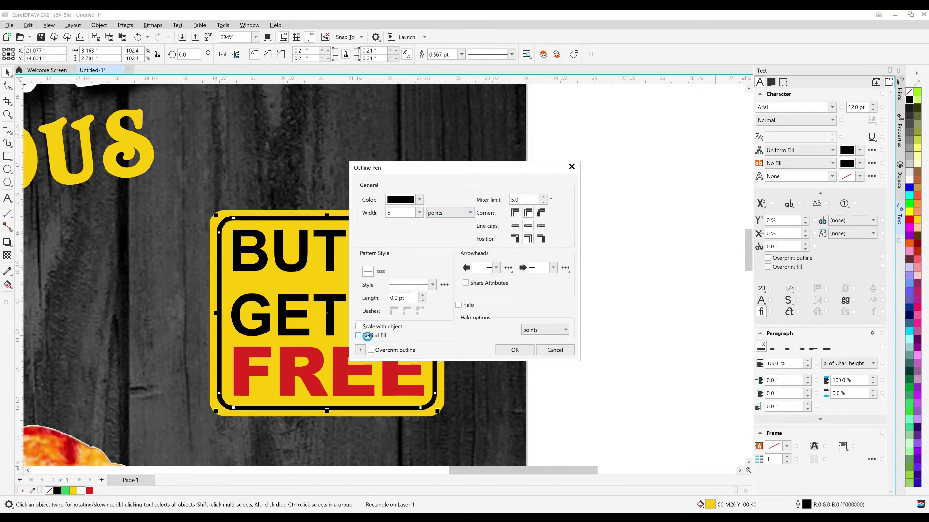
# Try an outline width of 2 points on the inner rectangle, switching the behind-fill placement off and on again.
pyautogui.moveTo(405, 212); pyautogui.dragTo(356, 217)
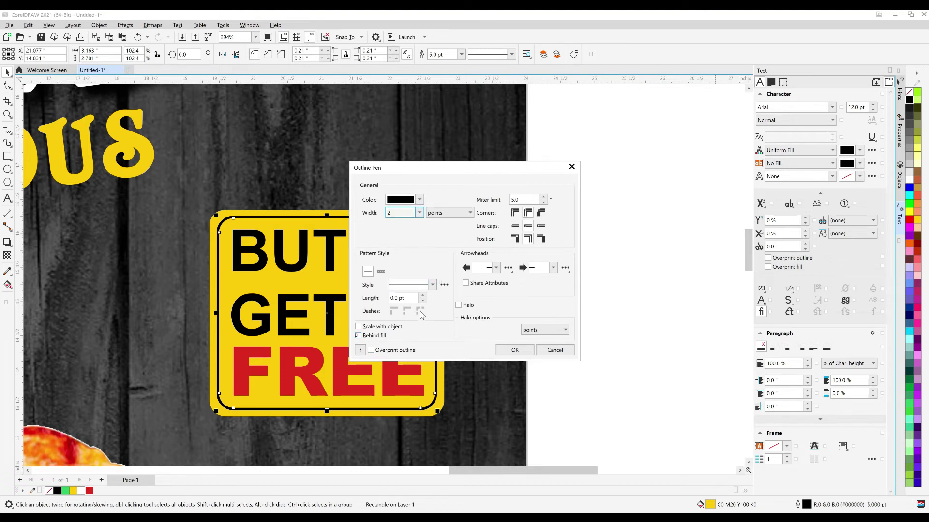
pyautogui.click(378, 337)
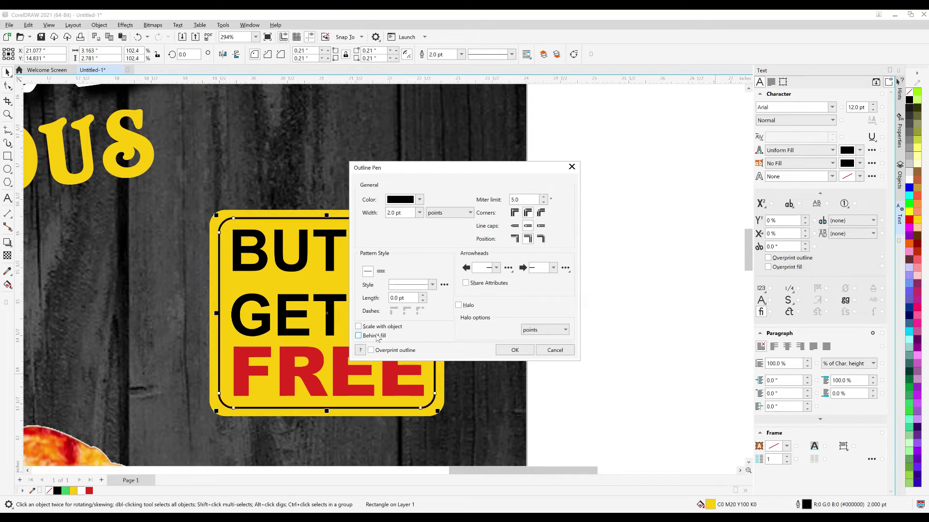
pyautogui.click(378, 336)
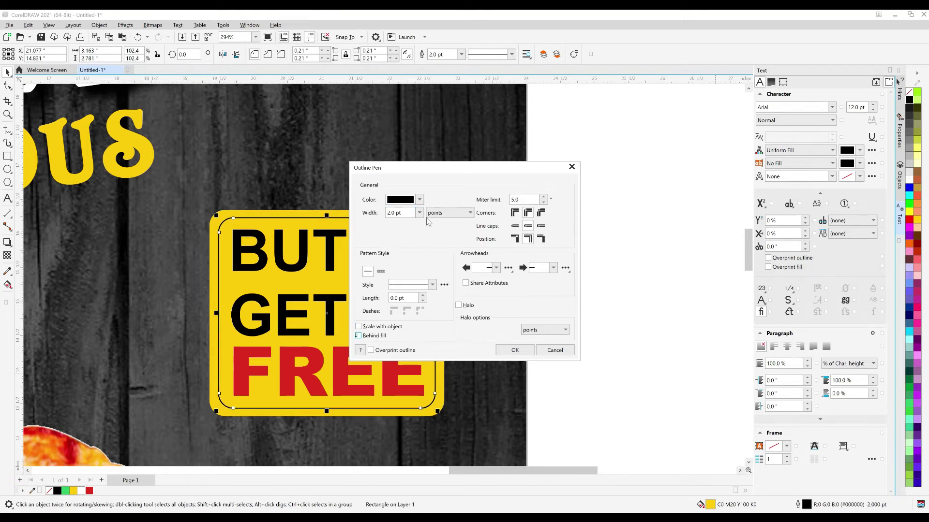
# Set the inner rectangle's outline to 3 pt with a dashed line style and apply it.
pyautogui.moveTo(412, 213); pyautogui.dragTo(369, 228)
pyautogui.write('3')
pyautogui.click(432, 285)
pyautogui.click(429, 335)
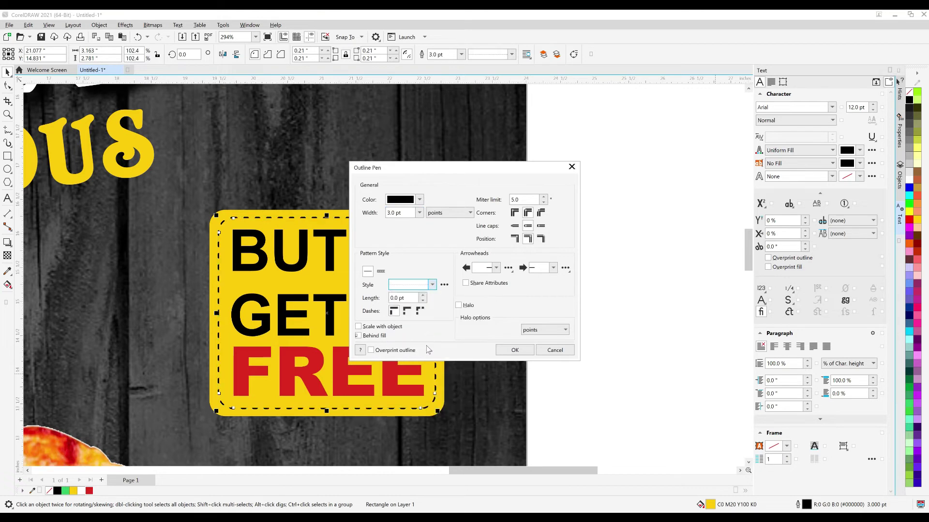
pyautogui.click(516, 351)
pyautogui.click(533, 291)
# Group all the objects of the yellow BUT GET 1 FREE badge and tilt it clockwise by about 11°.
pyautogui.scroll(-2, 533, 292)
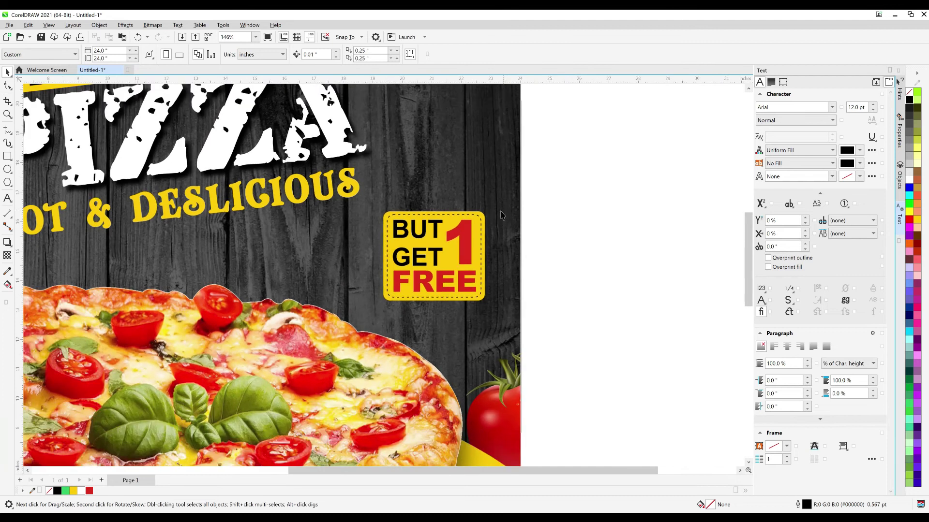
pyautogui.scroll(-2, 501, 216)
pyautogui.moveTo(531, 209); pyautogui.dragTo(415, 278)
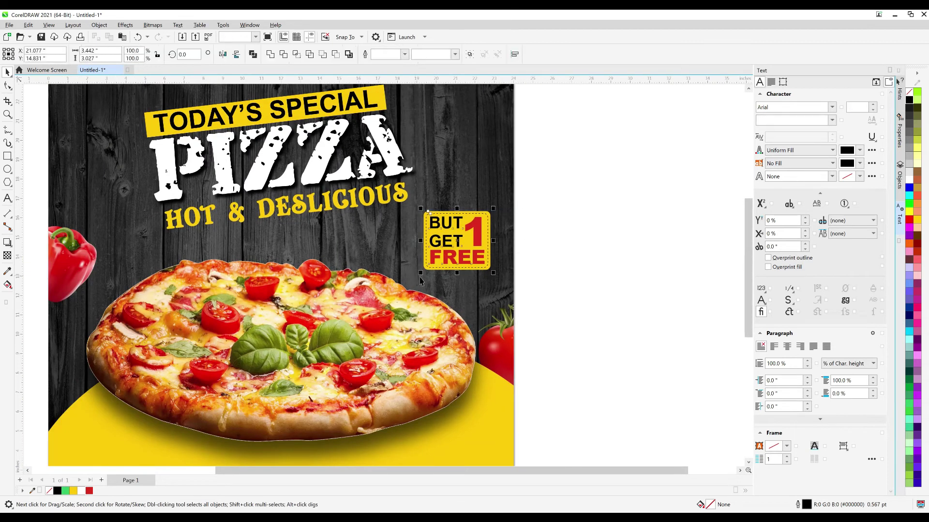
pyautogui.click(491, 218)
pyautogui.moveTo(553, 189); pyautogui.dragTo(402, 286)
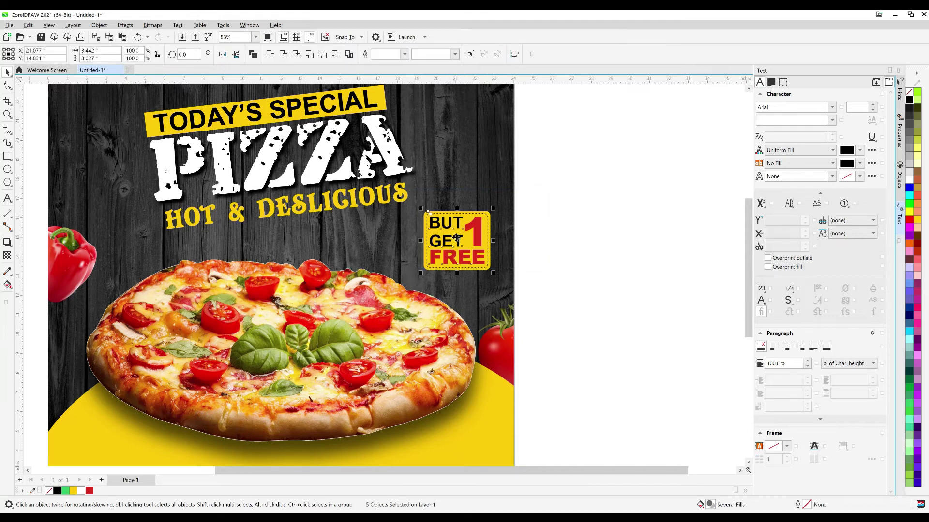
pyautogui.click(456, 238)
pyautogui.hotkey('ctrl', 'g')
pyautogui.moveTo(494, 208); pyautogui.dragTo(505, 218)
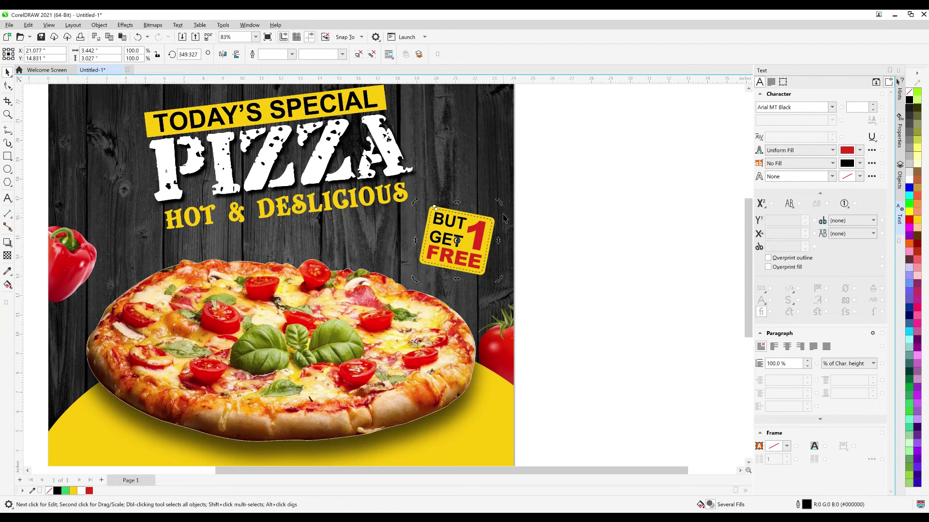
pyautogui.click(539, 210)
pyautogui.scroll(-1, 348, 192)
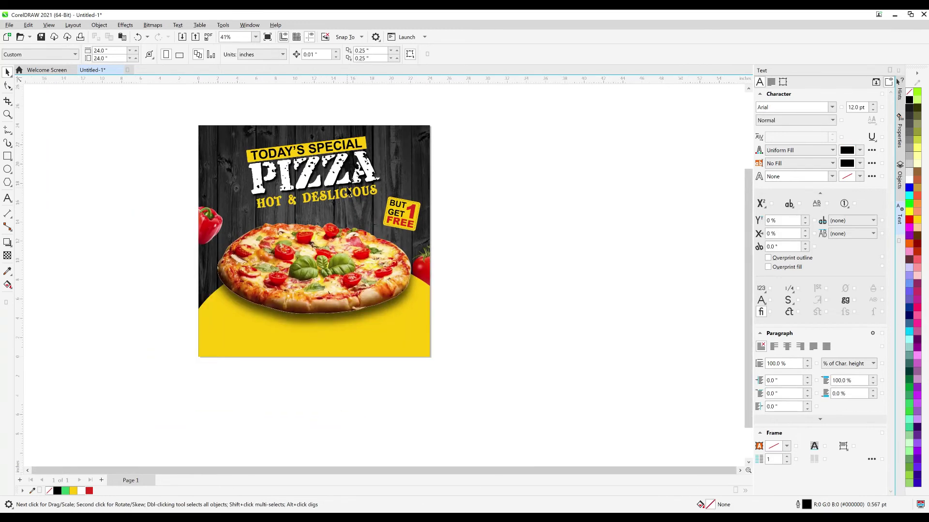
# Draw a rectangle about 2.405 × 3.172 in hanging from the page's top edge near the upper-left corner, filled red without an outline.
pyautogui.scroll(1, 348, 192)
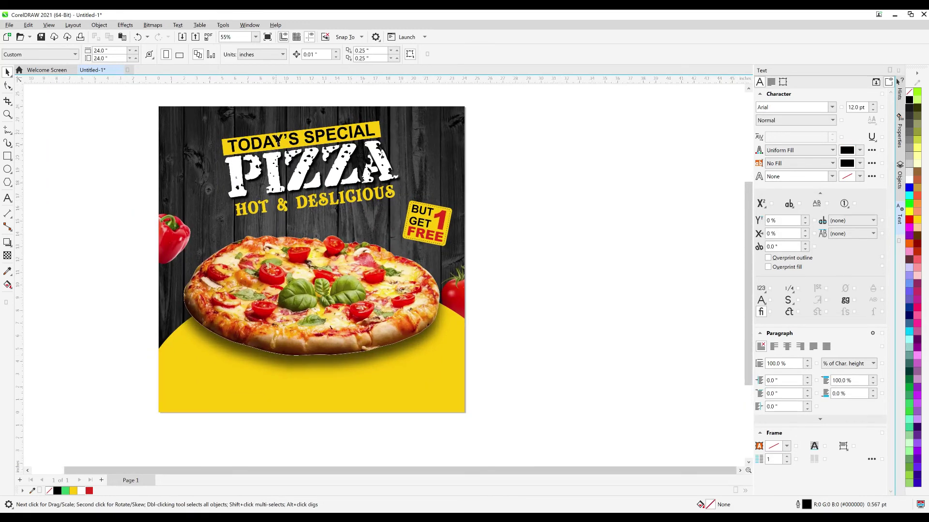
pyautogui.scroll(-1, 184, 97)
pyautogui.scroll(4, 199, 102)
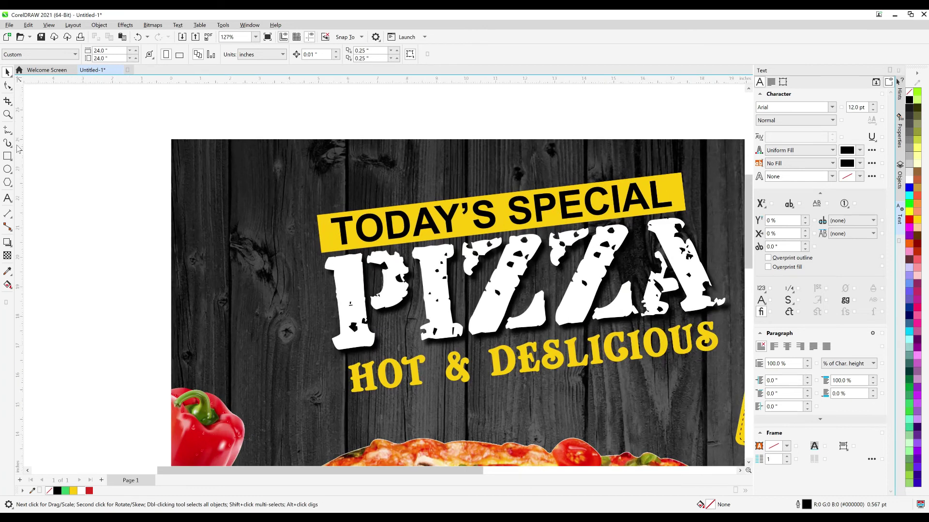
pyautogui.click(7, 156)
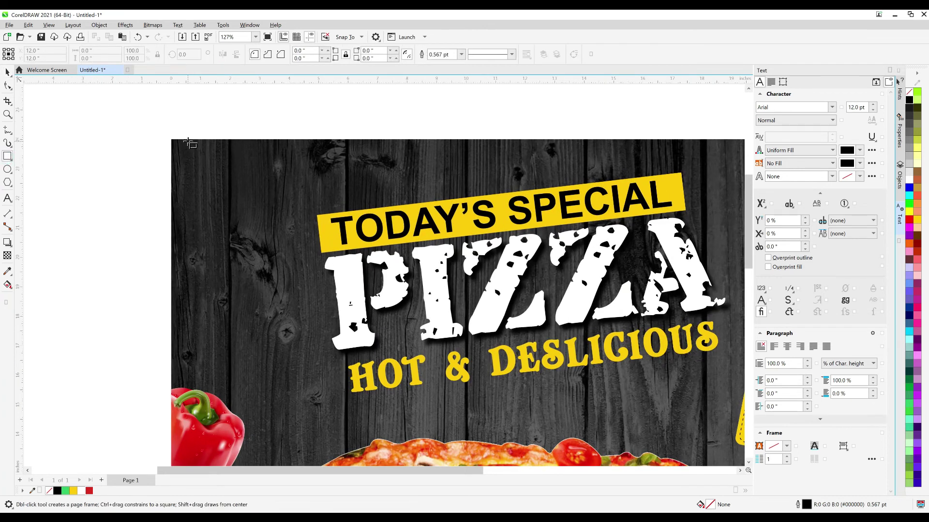
pyautogui.moveTo(188, 140); pyautogui.dragTo(260, 236)
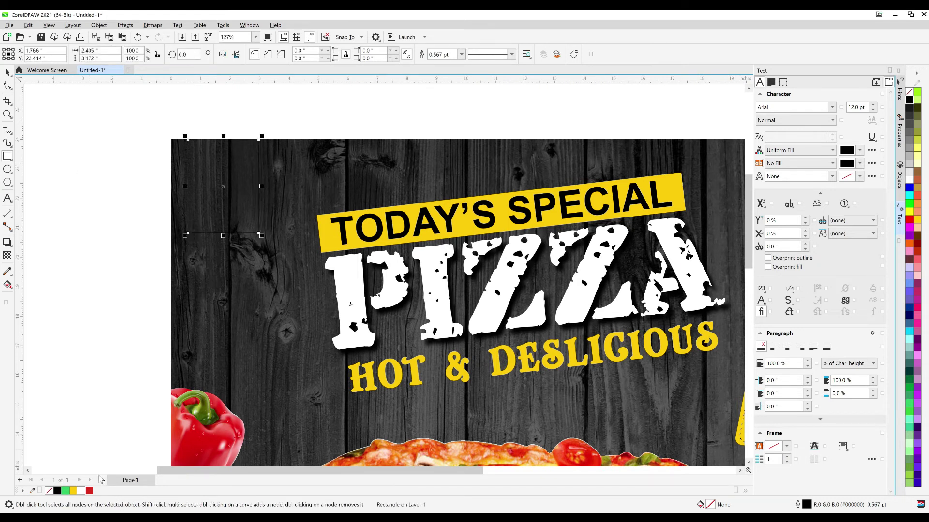
pyautogui.click(89, 492)
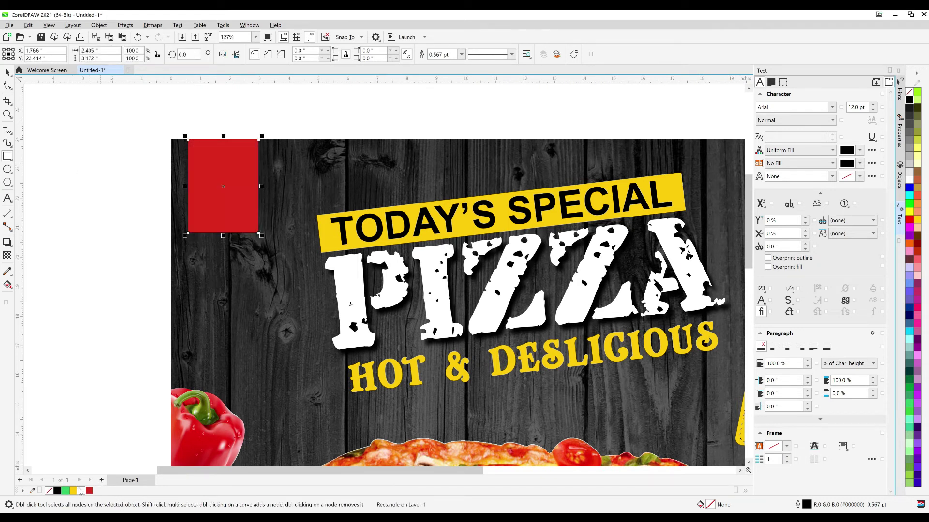
pyautogui.rightClick(49, 491)
pyautogui.click(61, 371)
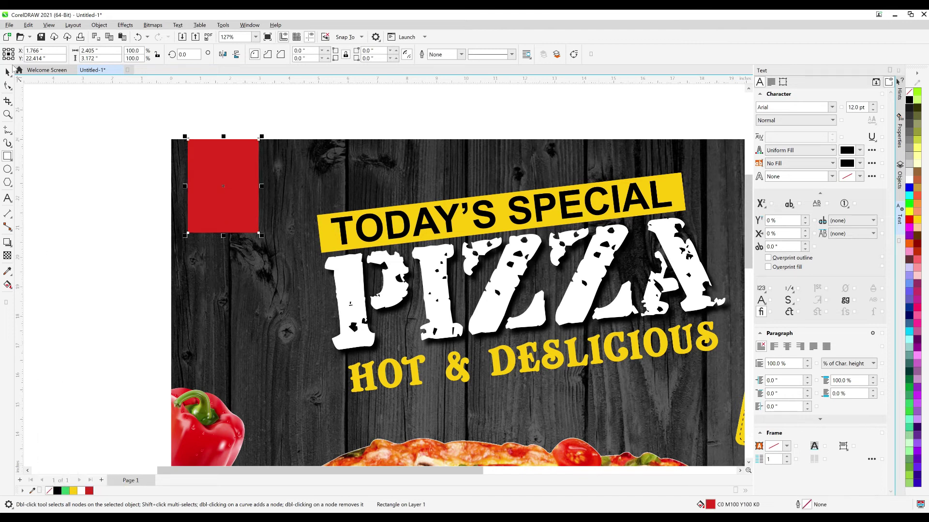
# Convert the red rectangle to curves and pull a new midpoint node on its bottom edge upward to form a ribbon notch.
pyautogui.click(8, 85)
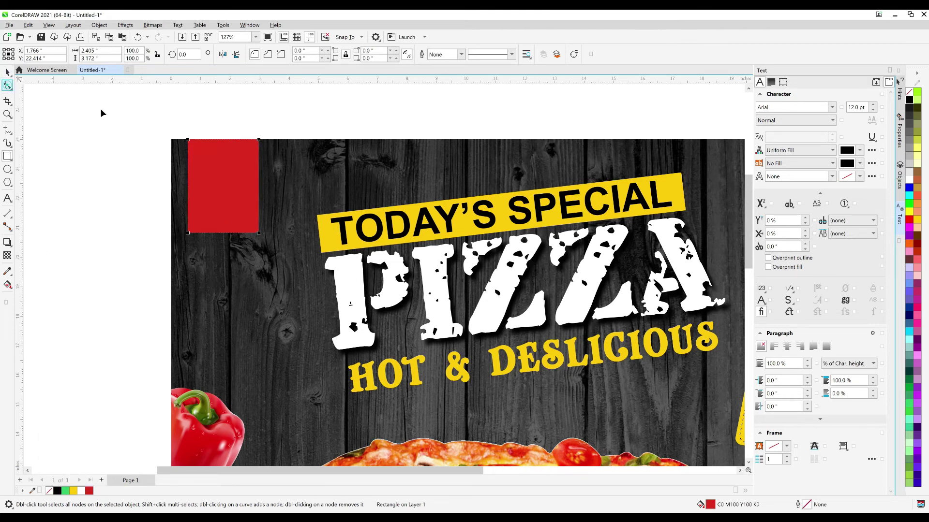
pyautogui.hotkey('ctrl', 'q')
pyautogui.doubleClick(222, 233)
pyautogui.moveTo(222, 233); pyautogui.dragTo(222, 214)
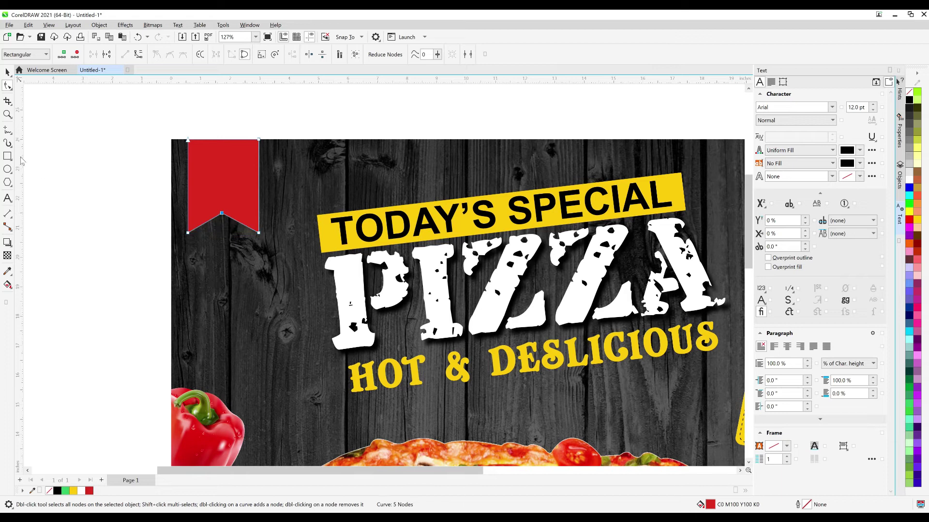
# Add the text YOUR LOGO HERE on three lines beside the page and make it bold.
pyautogui.click(7, 198)
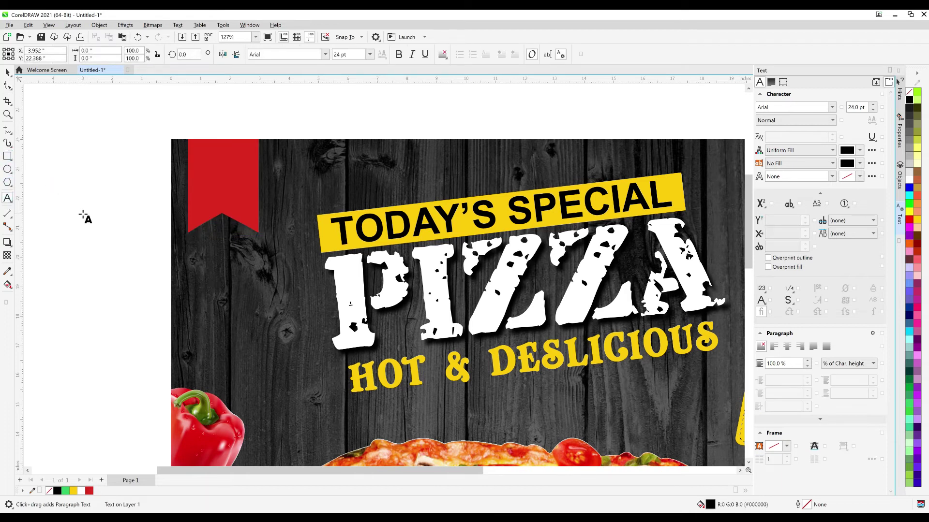
pyautogui.write('YOU')
pyautogui.write('R LOGO')
pyautogui.press('Return')
pyautogui.write('HERE')
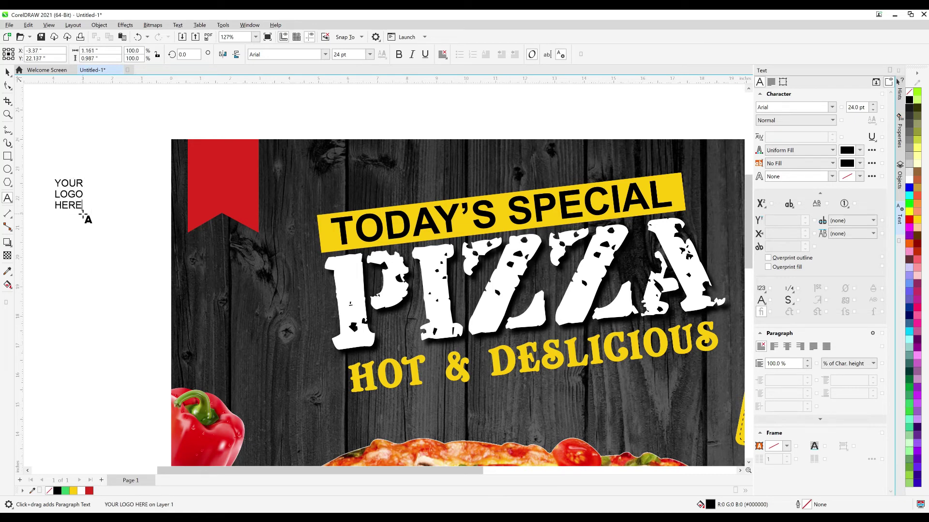
pyautogui.click(8, 72)
pyautogui.click(795, 121)
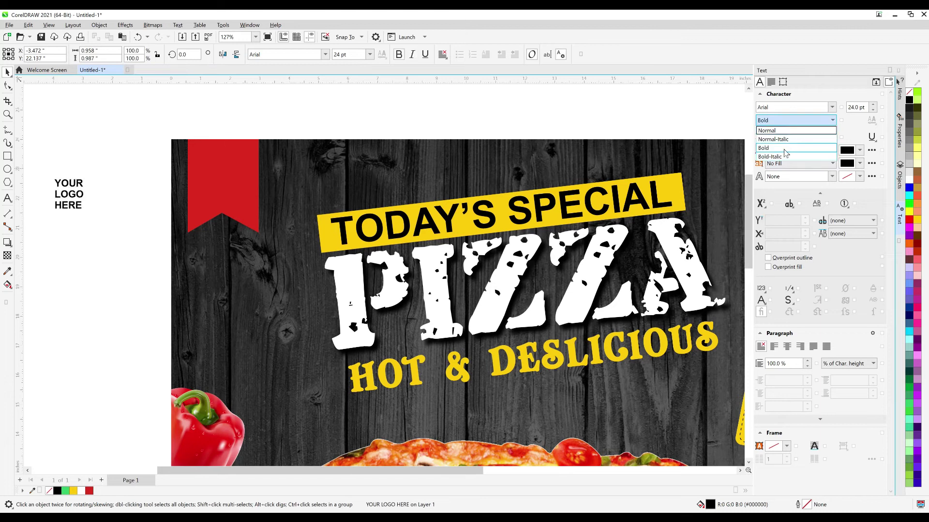
pyautogui.click(764, 148)
# Place the logo text on the red ribbon, enlarged to about 43.2 pt and coloured white.
pyautogui.moveTo(59, 193); pyautogui.dragTo(234, 211)
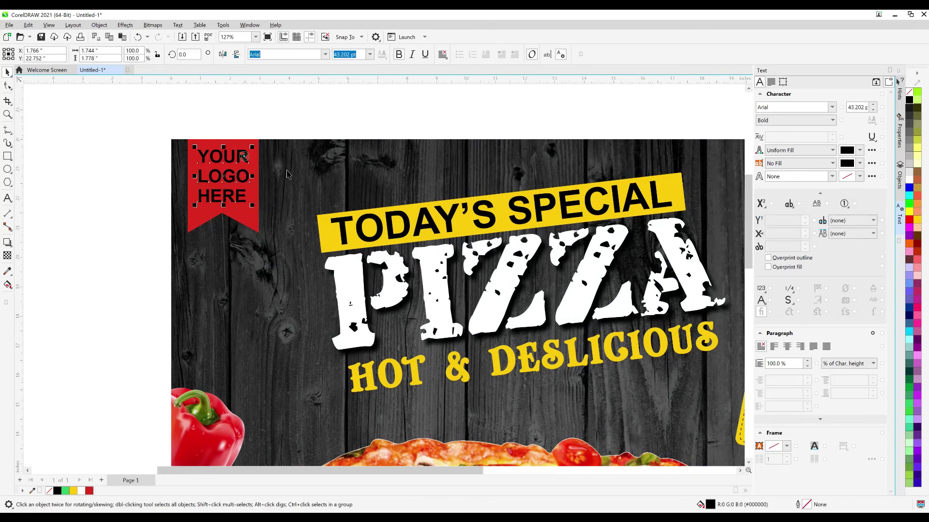
pyautogui.click(908, 180)
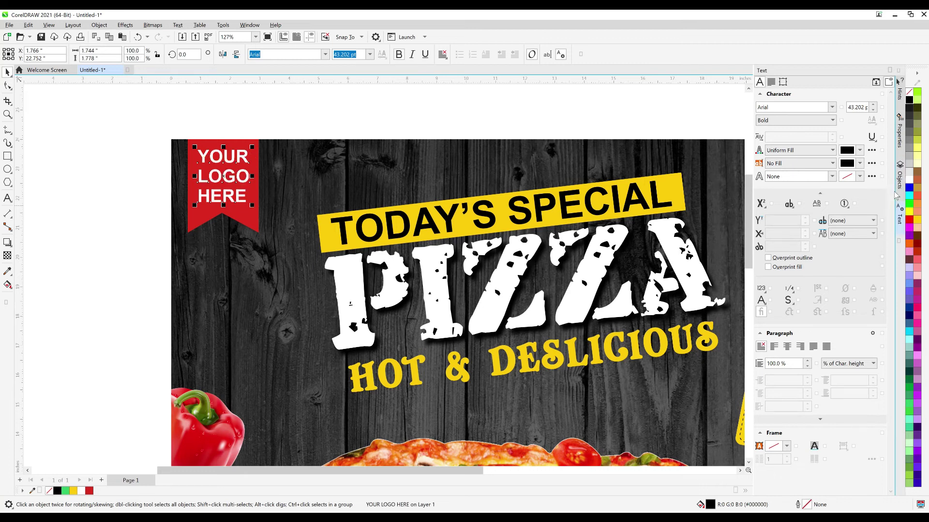
pyautogui.click(101, 196)
pyautogui.scroll(-5, 229, 157)
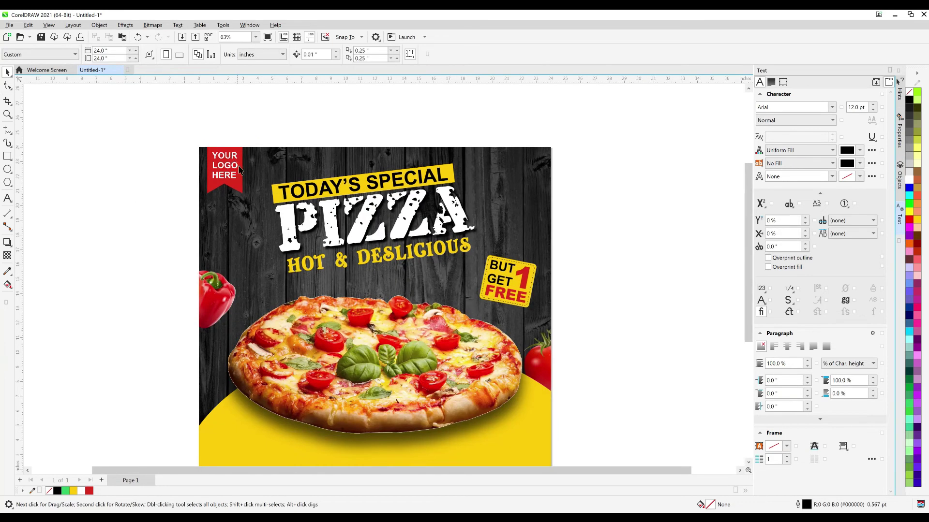
pyautogui.scroll(-1, 240, 173)
pyautogui.scroll(-3, 240, 175)
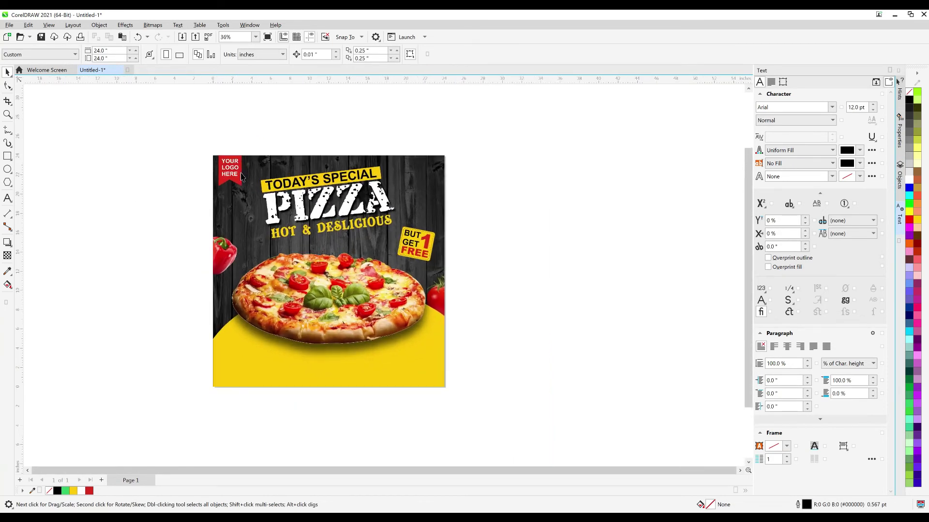
pyautogui.scroll(-2, 242, 177)
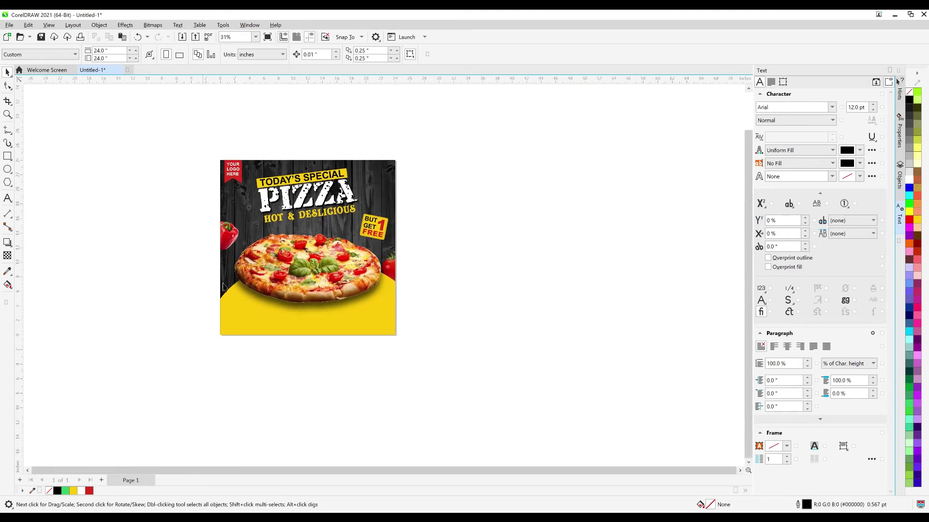
# Draw a rectangle about 4.465 × 1.086 in at the page's lower left, round its corners fully to 0.543 in and convert it to curves.
pyautogui.scroll(5, 289, 309)
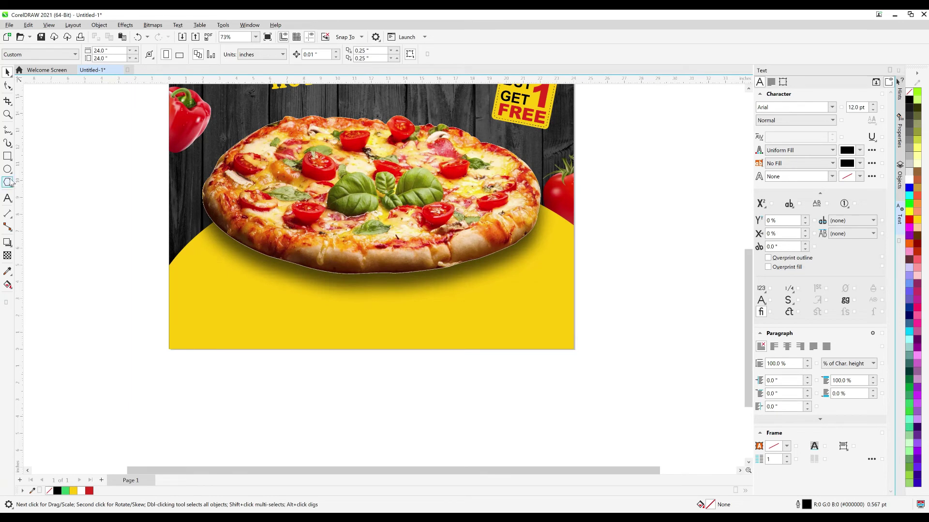
pyautogui.click(7, 156)
pyautogui.scroll(2, 192, 311)
pyautogui.moveTo(189, 312)
pyautogui.mouseDown()
pyautogui.moveTo(301, 329)
pyautogui.moveTo(305, 342)
pyautogui.mouseUp()
pyautogui.click(7, 86)
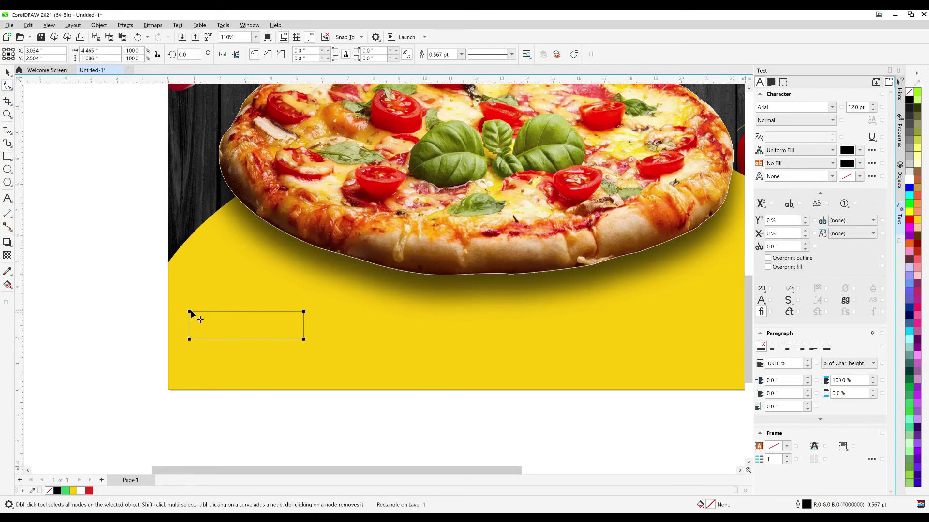
pyautogui.moveTo(189, 312); pyautogui.dragTo(239, 311)
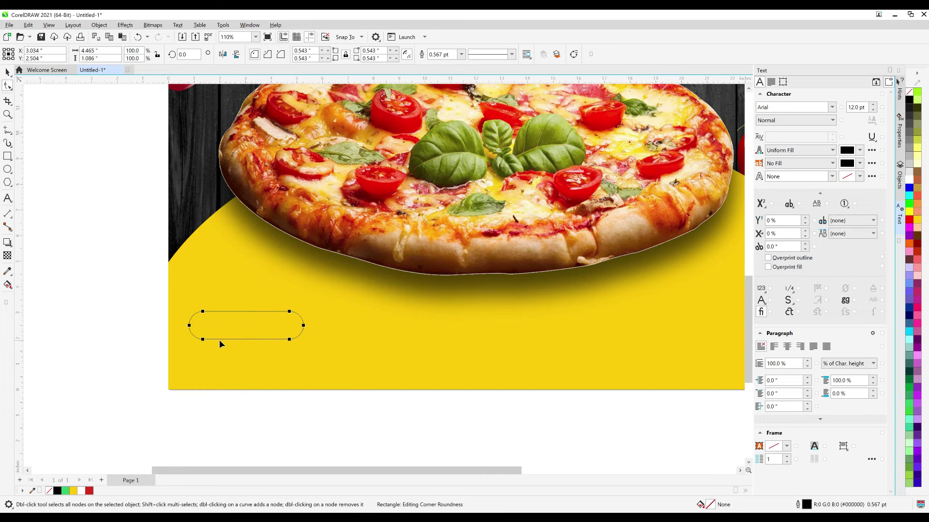
pyautogui.hotkey('ctrl', 'q')
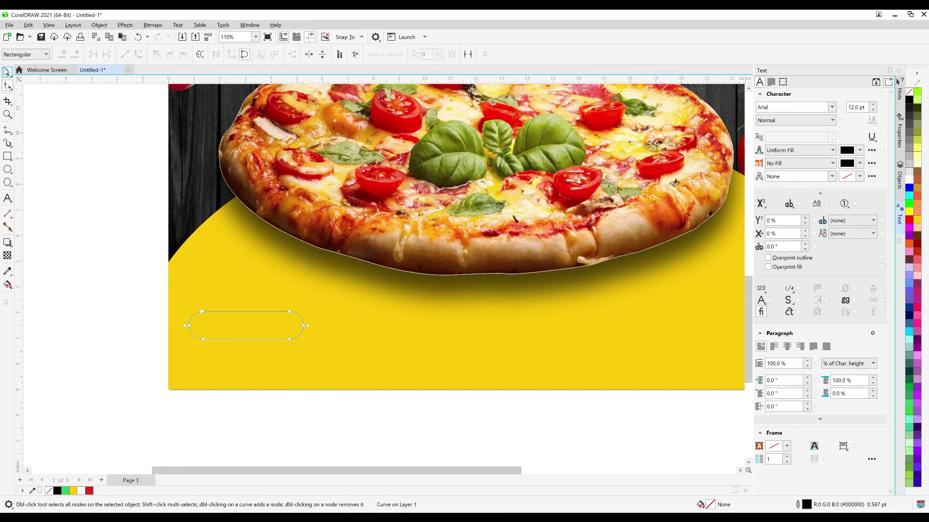
# Shift the pill shape slightly down and right, fill it red and remove its outline.
pyautogui.click(7, 72)
pyautogui.scroll(2, 228, 255)
pyautogui.moveTo(263, 363); pyautogui.dragTo(268, 385)
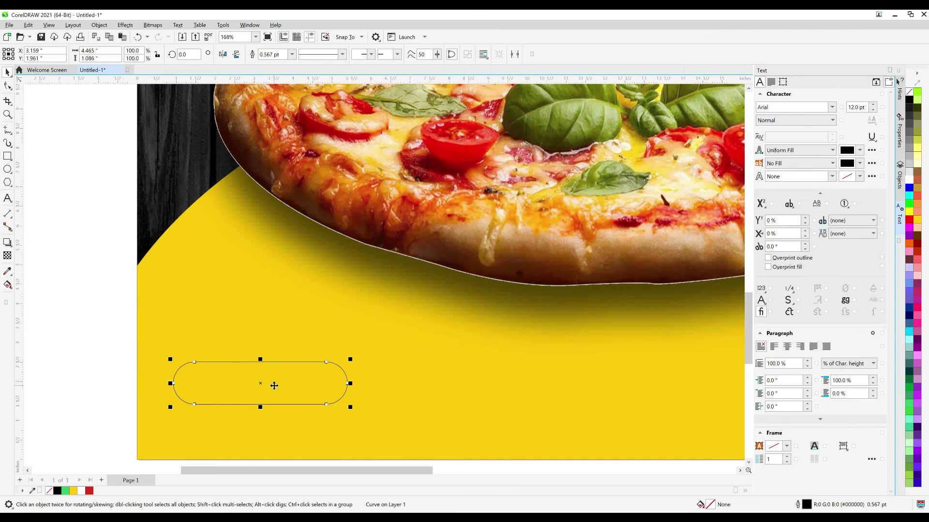
pyautogui.click(89, 492)
pyautogui.rightClick(52, 491)
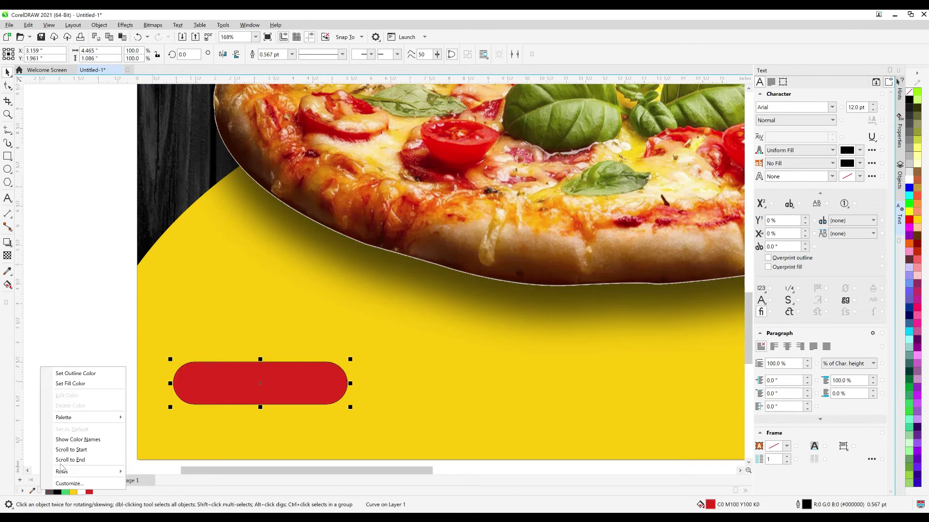
pyautogui.click(75, 375)
pyautogui.click(58, 327)
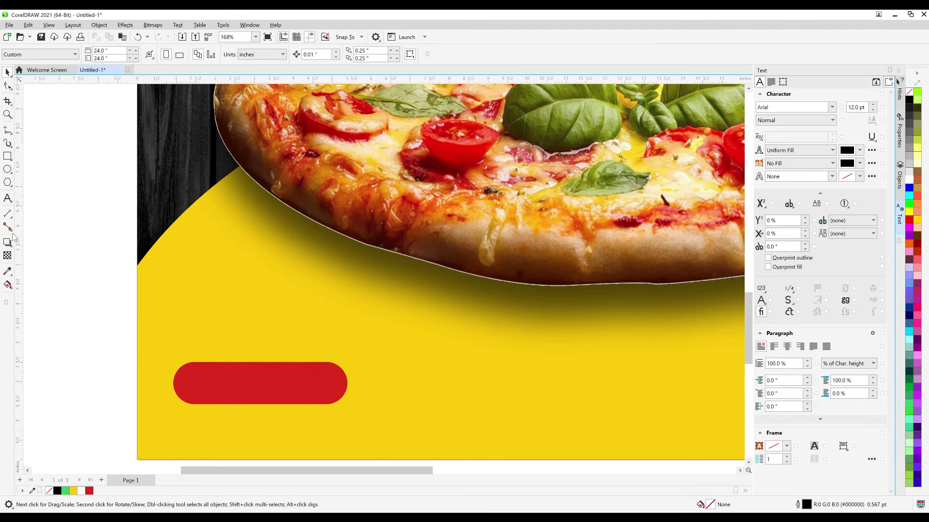
# Add the text ORDER NOW beside the page and make it bold.
pyautogui.click(7, 200)
pyautogui.click(51, 289)
pyautogui.write('OR')
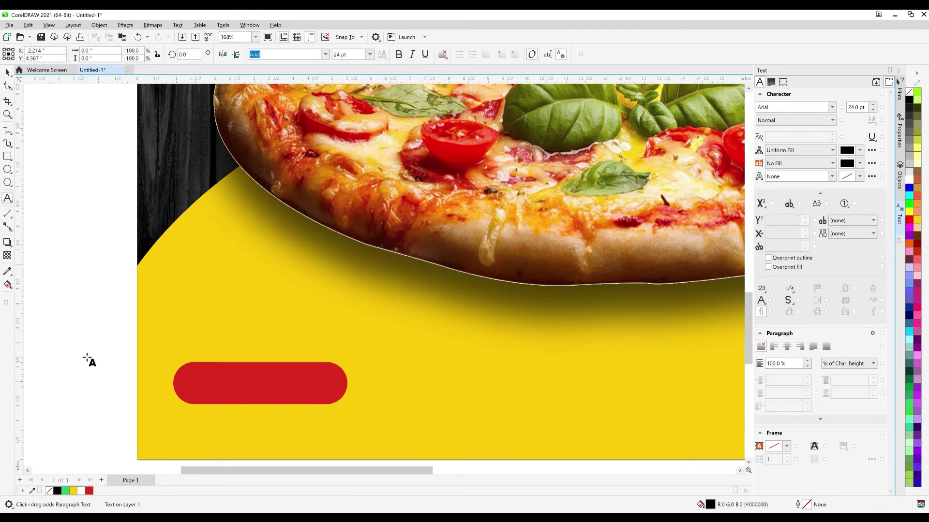
pyautogui.write('DER NOW')
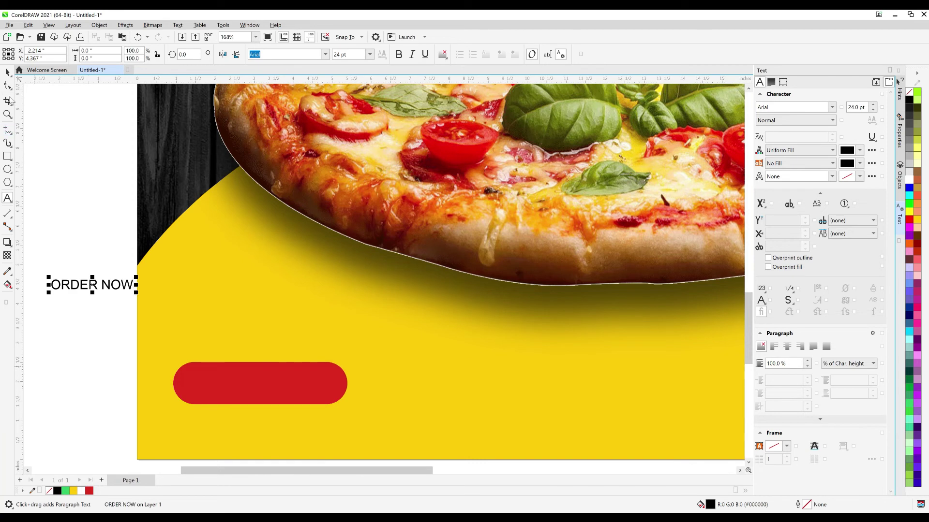
pyautogui.click(832, 120)
pyautogui.click(811, 148)
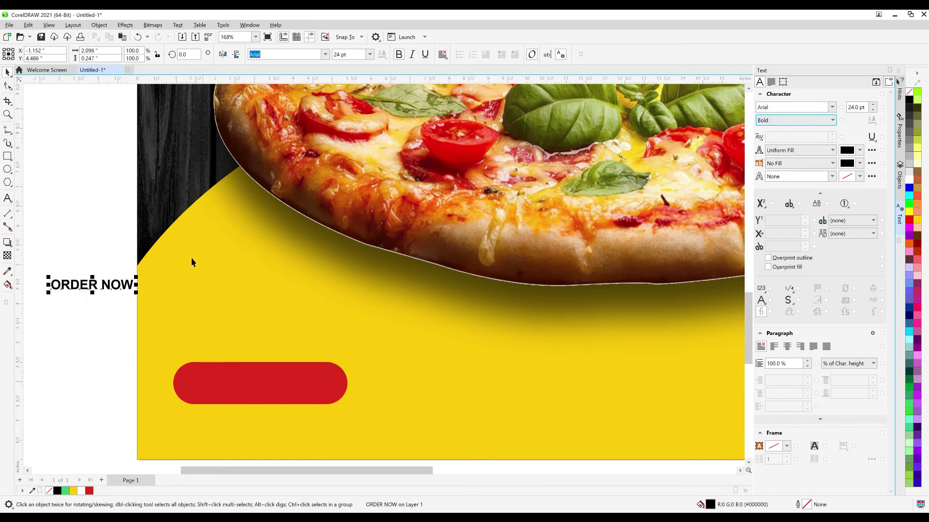
# Enlarge the ORDER NOW text to about 43.9 pt and centre it horizontally and vertically on the red pill.
pyautogui.moveTo(109, 285); pyautogui.dragTo(337, 406)
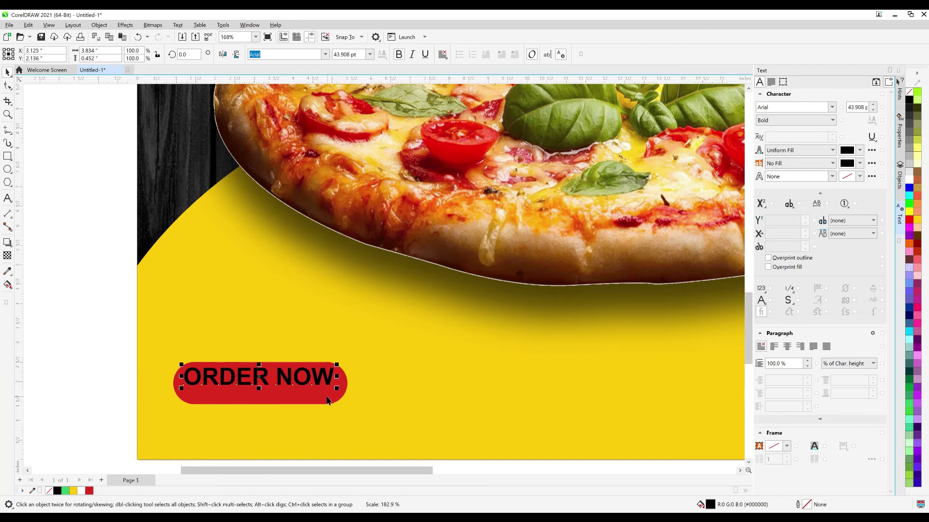
pyautogui.keyDown('shift'); pyautogui.click(326, 397); pyautogui.keyUp('shift')
pyautogui.press('c')
pyautogui.press('e')
pyautogui.click(29, 314)
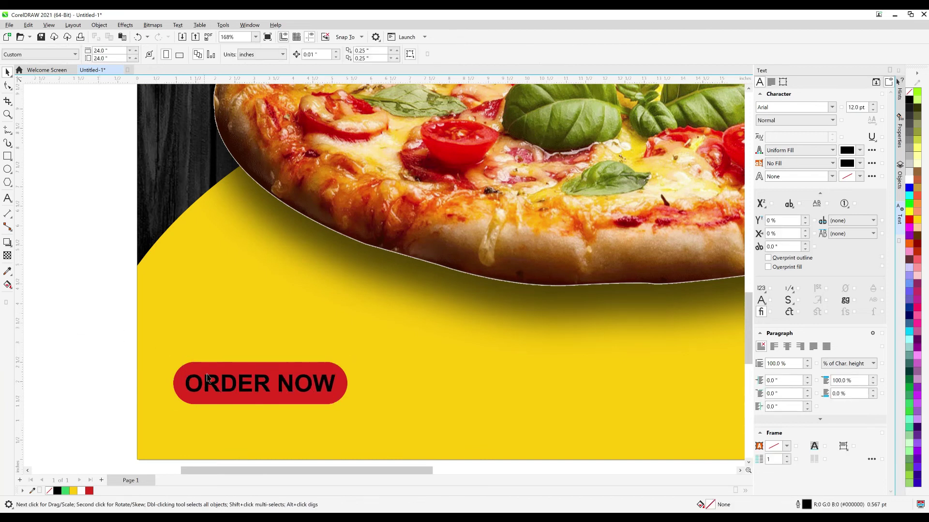
# Stretch the ORDER NOW text vertically to about 0.552 in high and colour it white.
pyautogui.click(248, 386)
pyautogui.moveTo(260, 395); pyautogui.dragTo(262, 397)
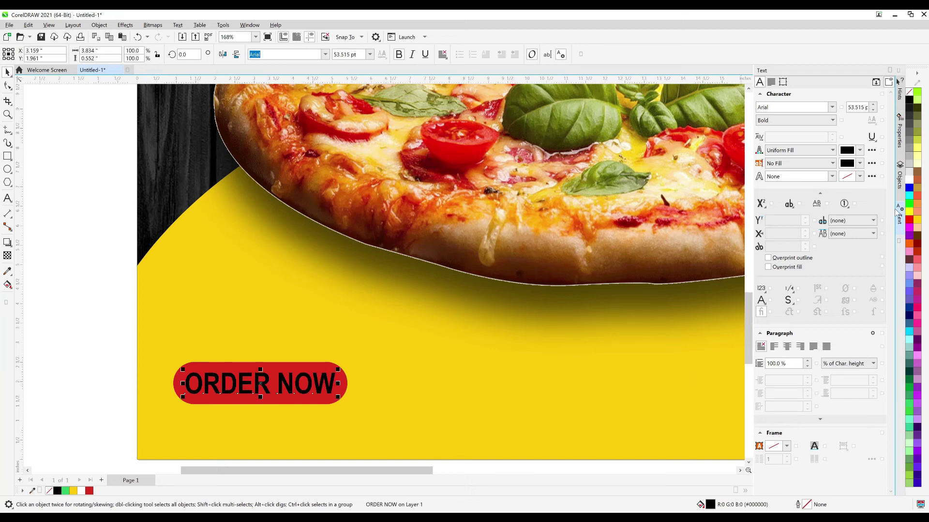
pyautogui.click(909, 180)
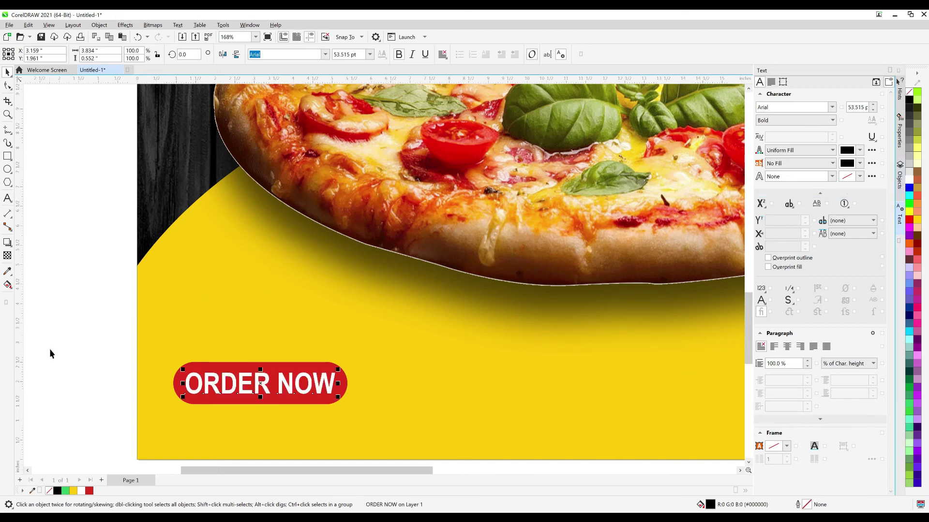
# Copy the ORDER NOW text to the yellow area's opposite side, level with the button, and replace its wording with the placeholder phone number.
pyautogui.scroll(-3, 49, 349)
pyautogui.moveTo(142, 381); pyautogui.dragTo(457, 384)
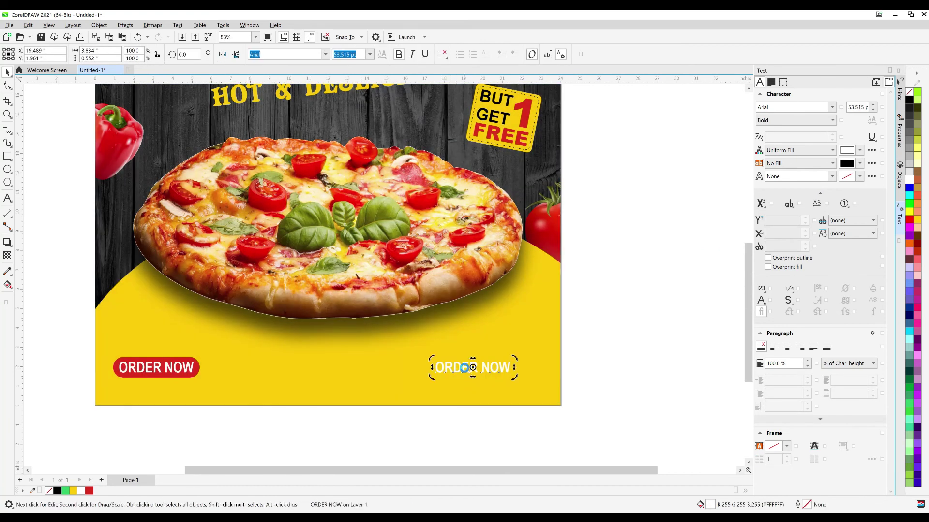
pyautogui.doubleClick(464, 369)
pyautogui.press('Delete')
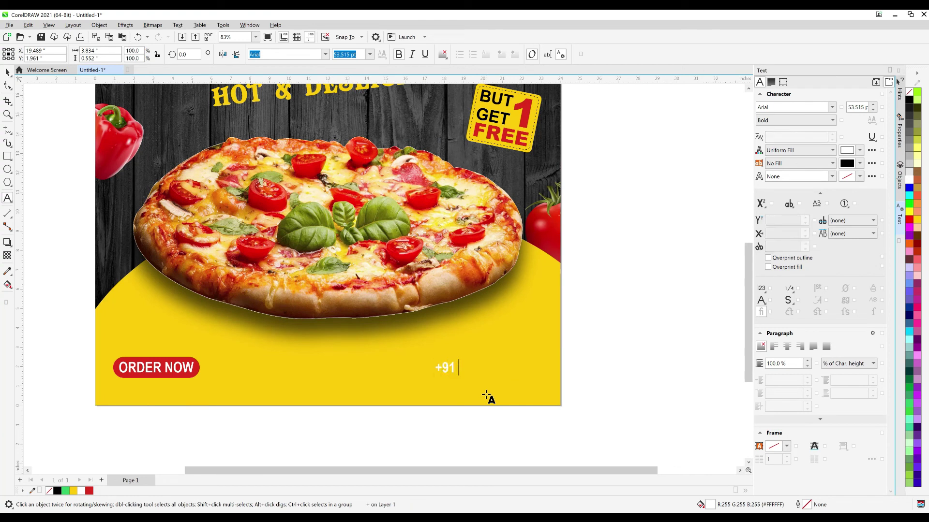
pyautogui.write('+91 0000 000 000')
pyautogui.click(6, 72)
# Stretch the phone number text horizontally to about 5.233 in wide and colour it black.
pyautogui.scroll(3, 436, 373)
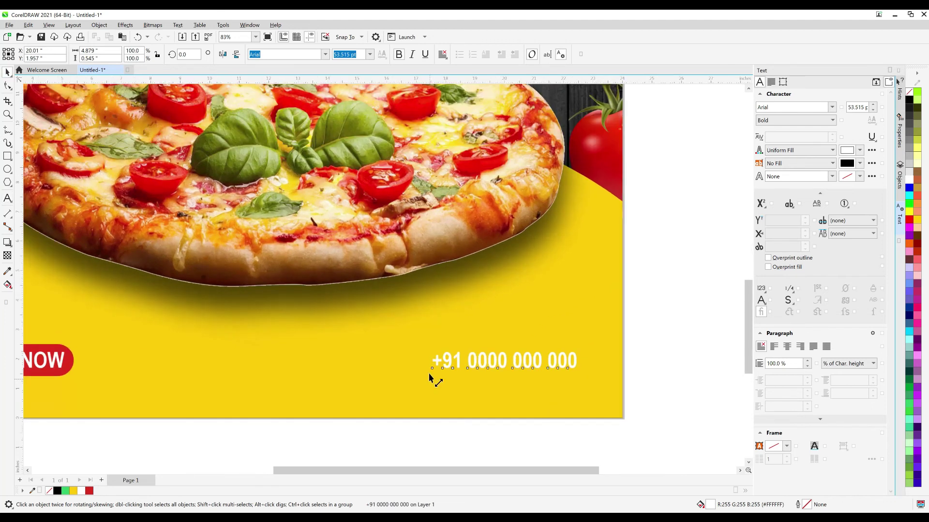
pyautogui.moveTo(432, 360); pyautogui.dragTo(418, 357)
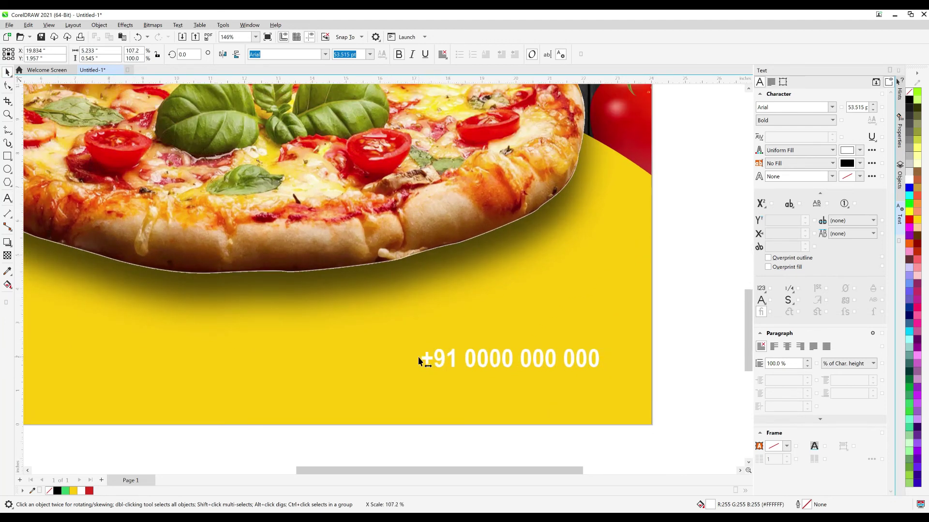
pyautogui.click(56, 491)
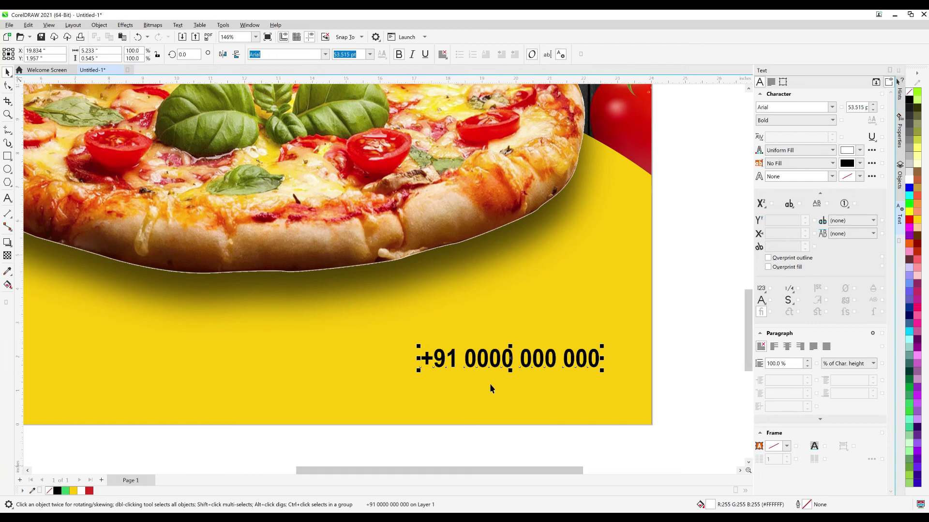
pyautogui.moveTo(494, 364); pyautogui.dragTo(493, 386)
pyautogui.rightClick(493, 386)
pyautogui.doubleClick(491, 386)
pyautogui.hotkey('ctrl', 'a')
pyautogui.write('www.w')
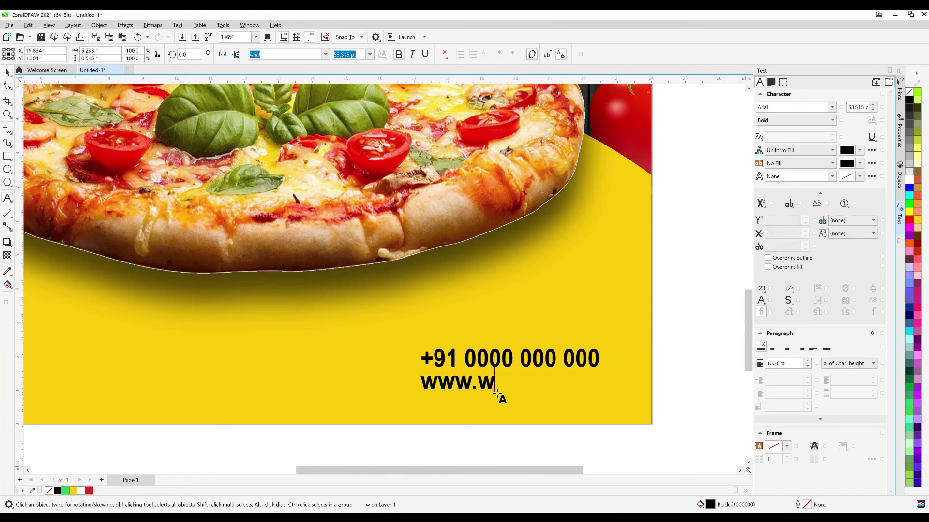
pyautogui.write('ebaddre')
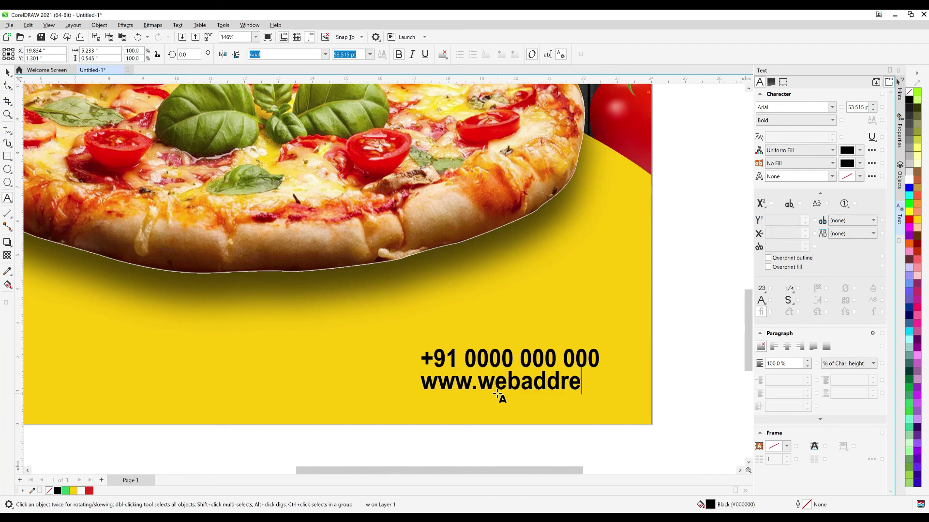
pyautogui.write('ss.com')
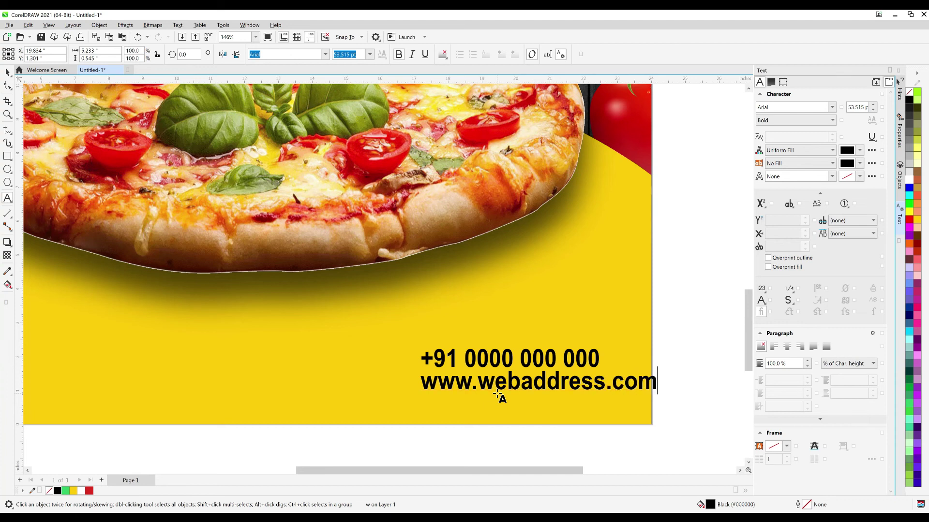
pyautogui.click(8, 73)
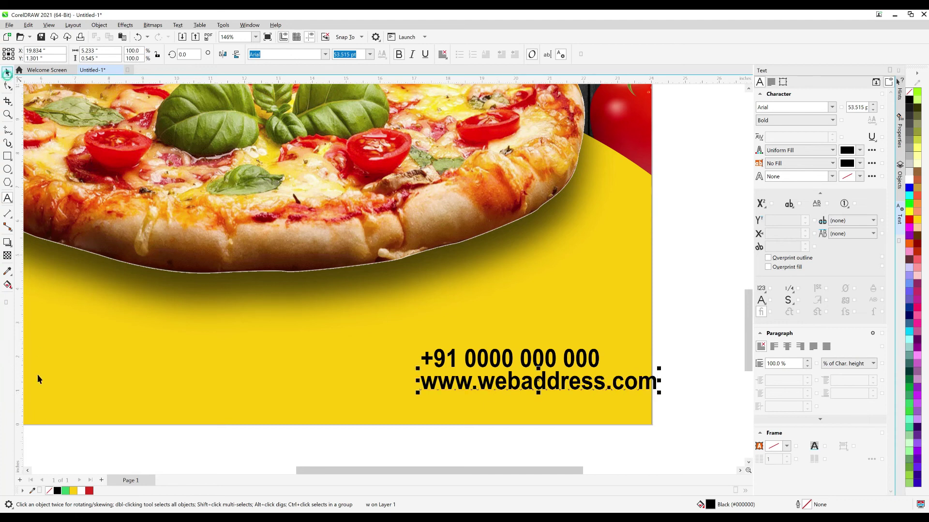
# Colour the web address red, shrink it to about 31.7 pt and right-align it with the phone number.
pyautogui.click(90, 491)
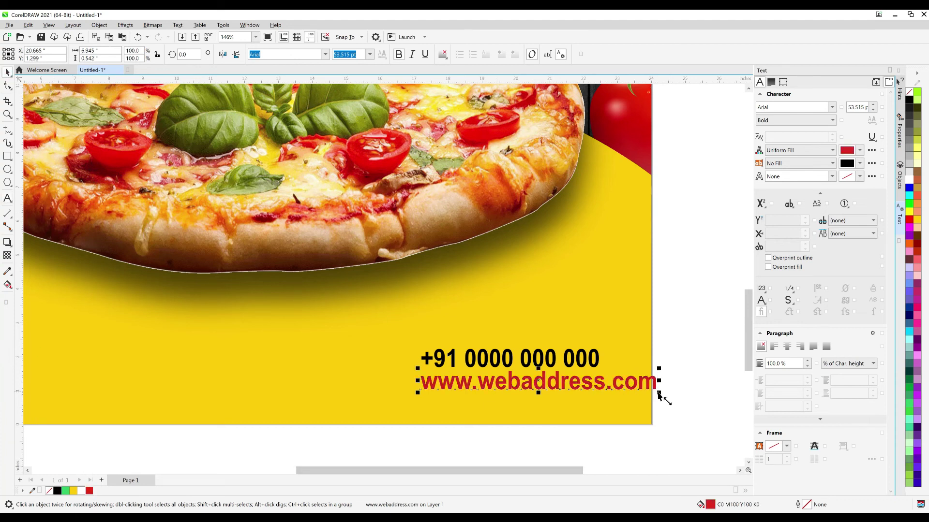
pyautogui.moveTo(659, 394); pyautogui.dragTo(585, 341)
pyautogui.keyDown('shift'); pyautogui.click(579, 362); pyautogui.keyUp('shift')
pyautogui.press('r')
pyautogui.click(672, 366)
# Change the web address copy above the phone number to FREE HOME DELIVERY and right-align it with the phone number.
pyautogui.doubleClick(585, 341)
pyautogui.hotkey('ctrl', 'a')
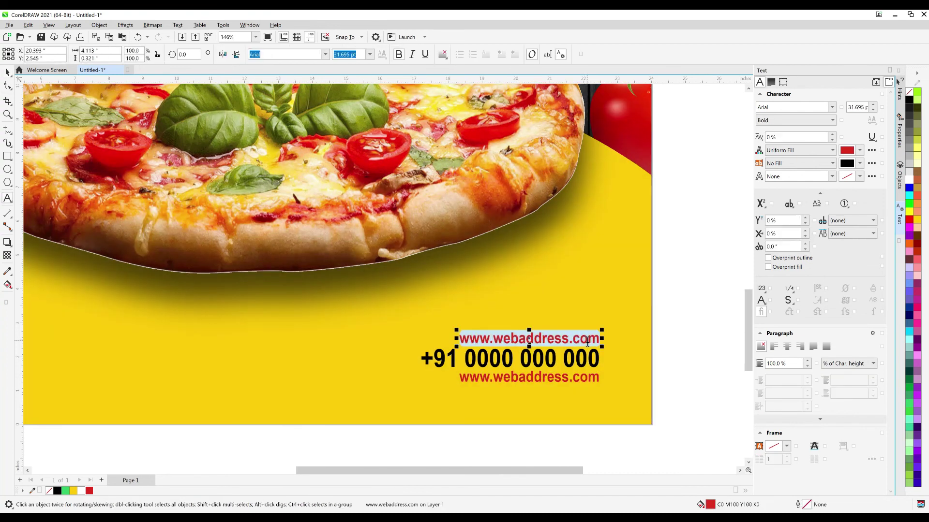
pyautogui.write('FREE')
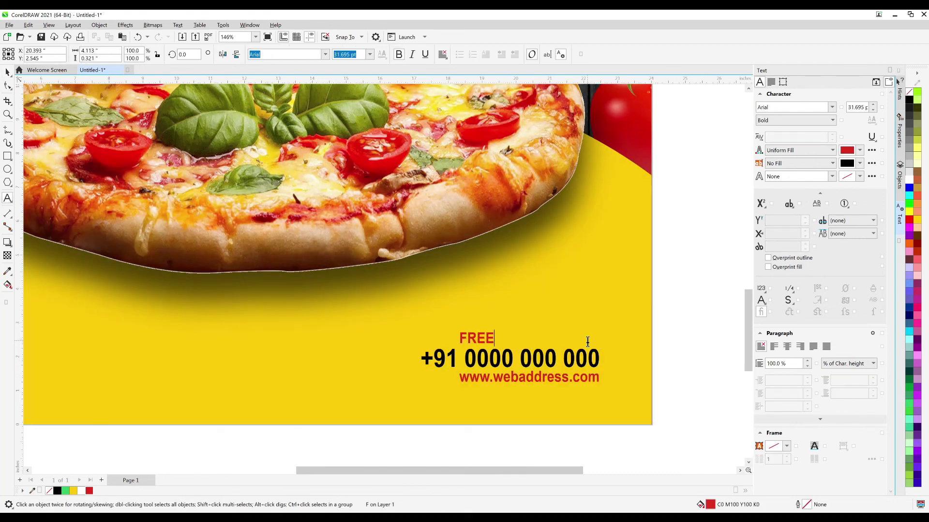
pyautogui.write(' HOME DELIVERY')
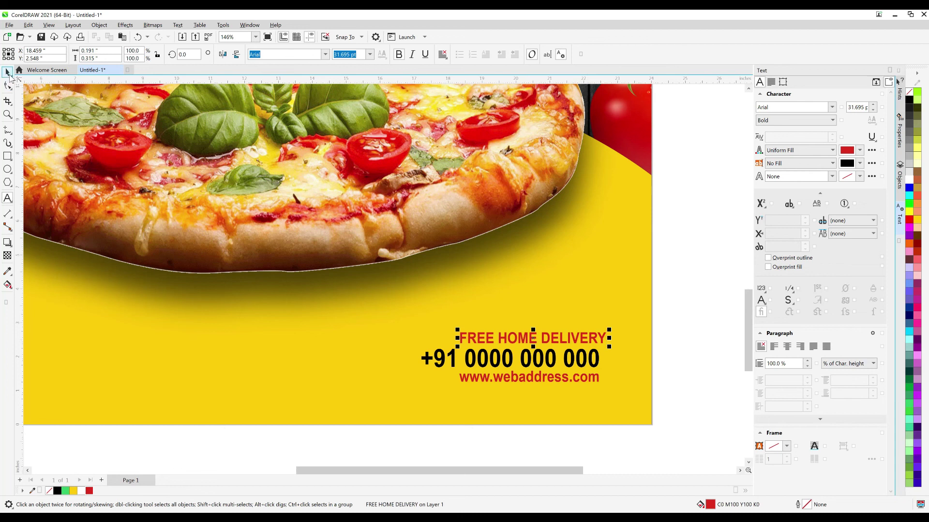
pyautogui.keyDown('shift'); pyautogui.click(473, 358); pyautogui.keyUp('shift')
pyautogui.press('r')
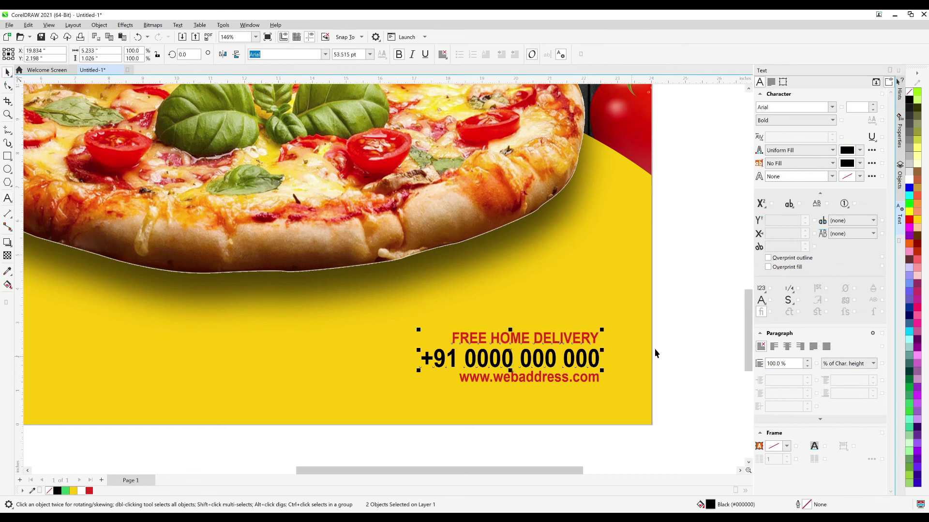
pyautogui.click(656, 353)
# Examine the overall layout of the pizza graphic, including the new contact lines and the pizza image.
pyautogui.scroll(-2, 646, 332)
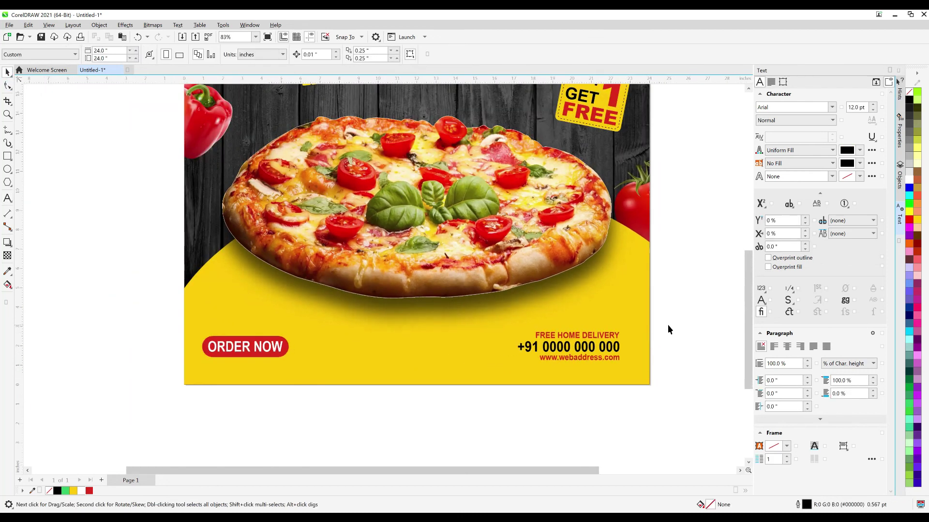
pyautogui.scroll(-4, 447, 355)
pyautogui.scroll(2, 456, 329)
pyautogui.scroll(-2, 461, 304)
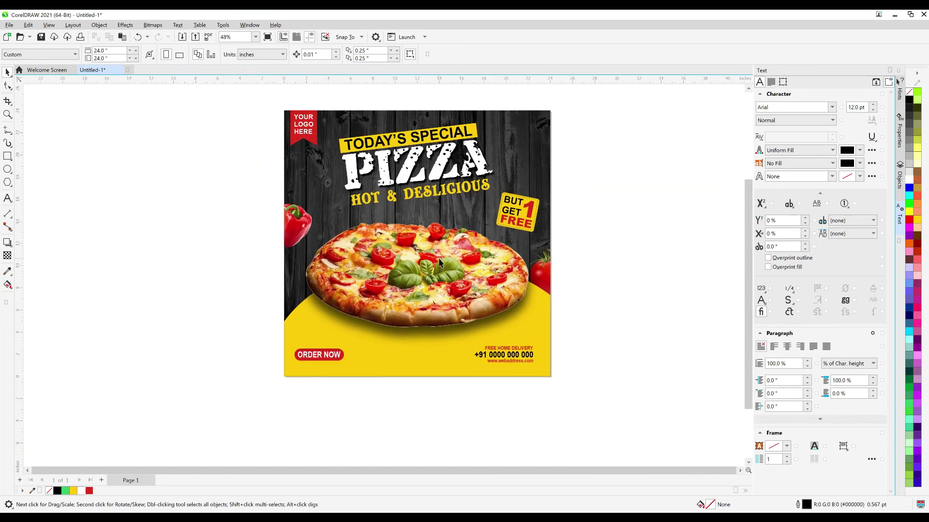
pyautogui.scroll(-1, 397, 331)
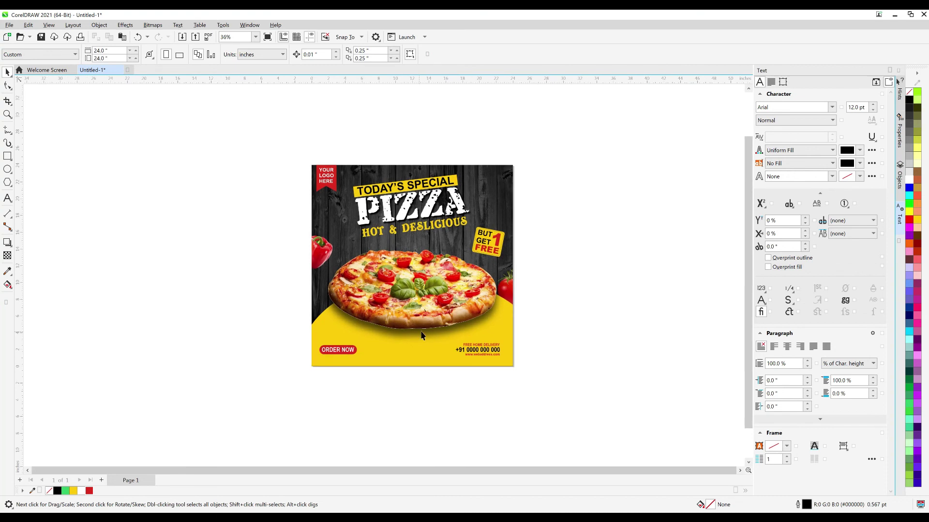
pyautogui.scroll(1, 436, 237)
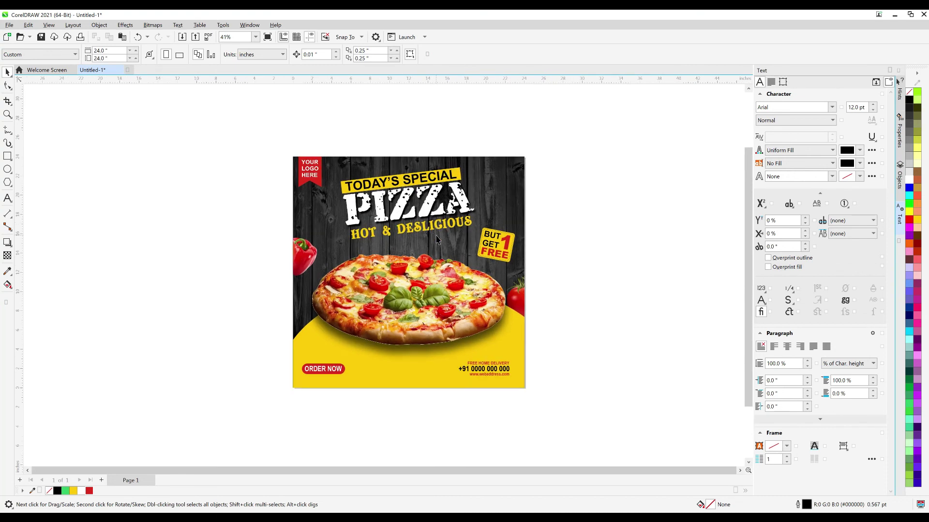
pyautogui.click(417, 296)
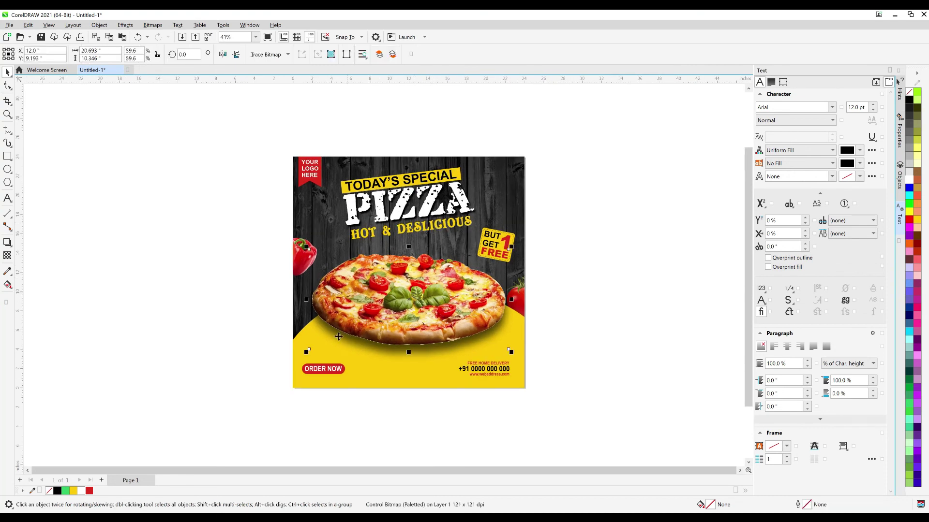
pyautogui.click(387, 410)
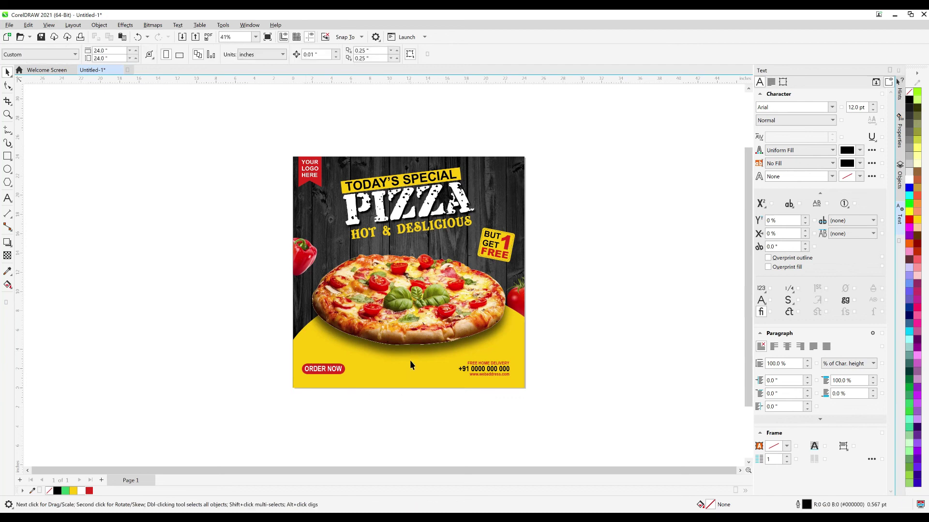
# Enlarge the three contact text lines together to about 5.68 in wide.
pyautogui.scroll(1, 431, 356)
pyautogui.moveTo(459, 388); pyautogui.dragTo(438, 396)
pyautogui.moveTo(460, 362); pyautogui.dragTo(455, 359)
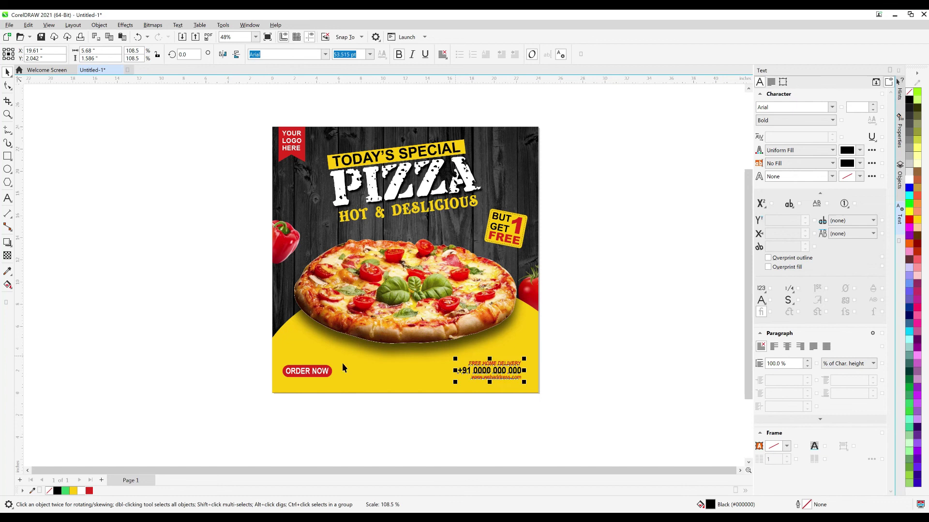
# Enlarge the ORDER NOW text and its red pill together to about 5.45 in wide and 1.325 in high.
pyautogui.moveTo(247, 353); pyautogui.dragTo(347, 386)
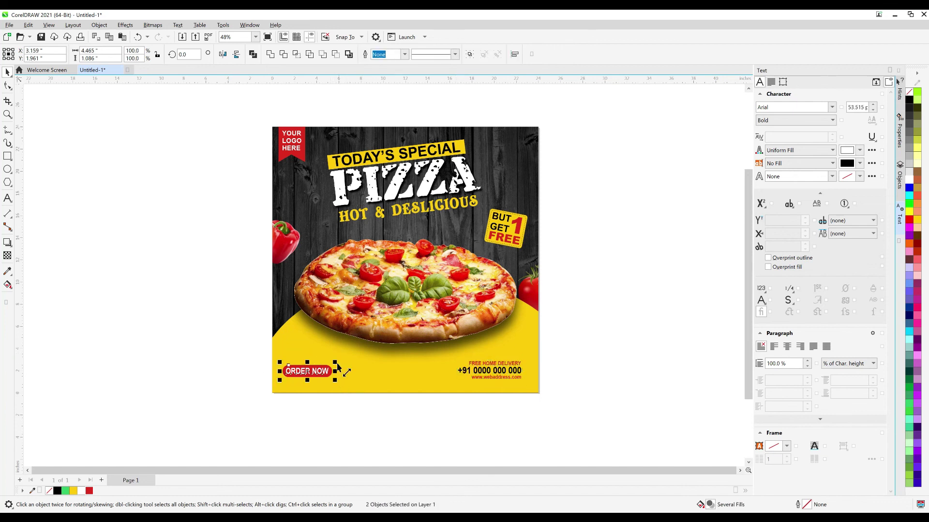
pyautogui.click(332, 359)
pyautogui.moveTo(253, 350); pyautogui.dragTo(346, 360)
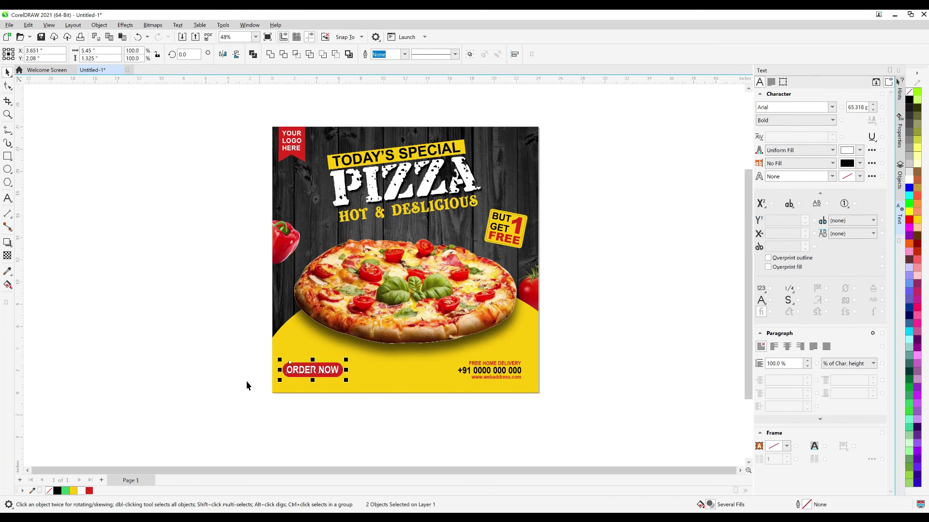
pyautogui.click(223, 375)
# Select all the objects of the pizza design on the page together.
pyautogui.scroll(-1, 222, 374)
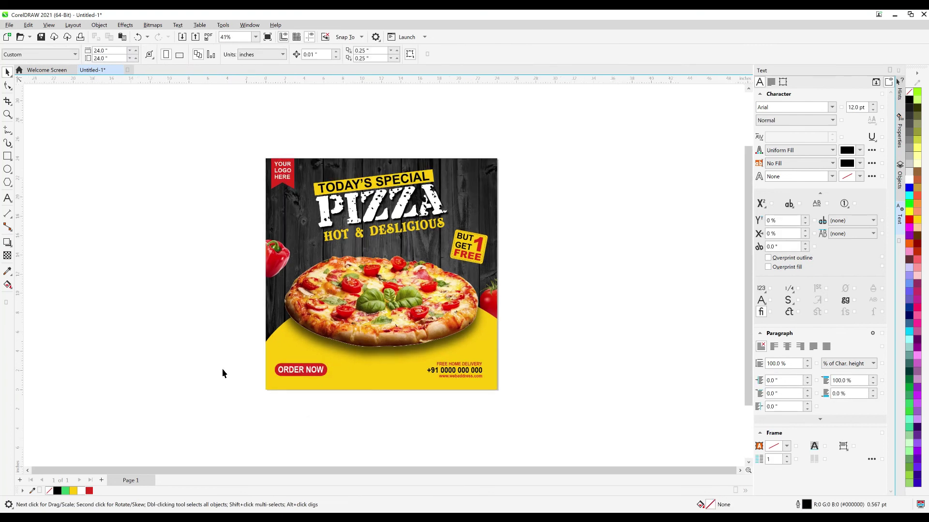
pyautogui.scroll(1, 352, 177)
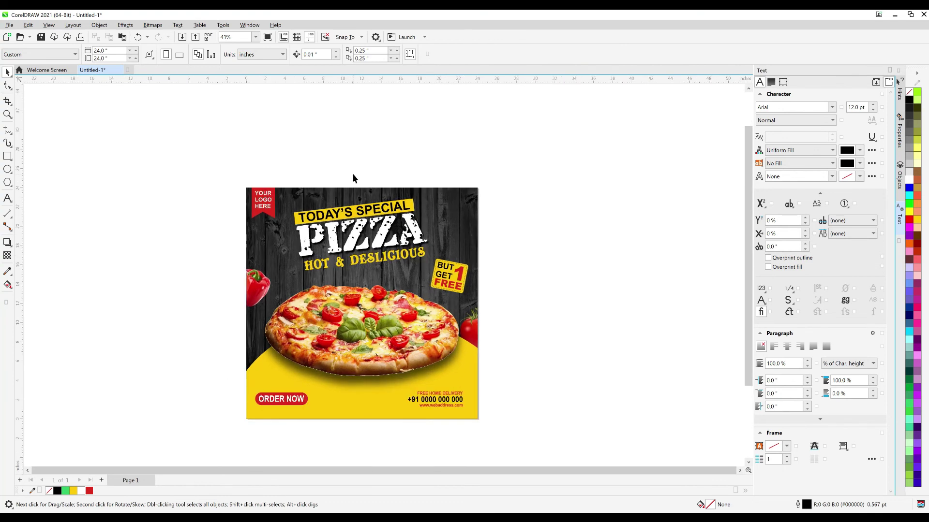
pyautogui.moveTo(224, 170); pyautogui.dragTo(482, 421)
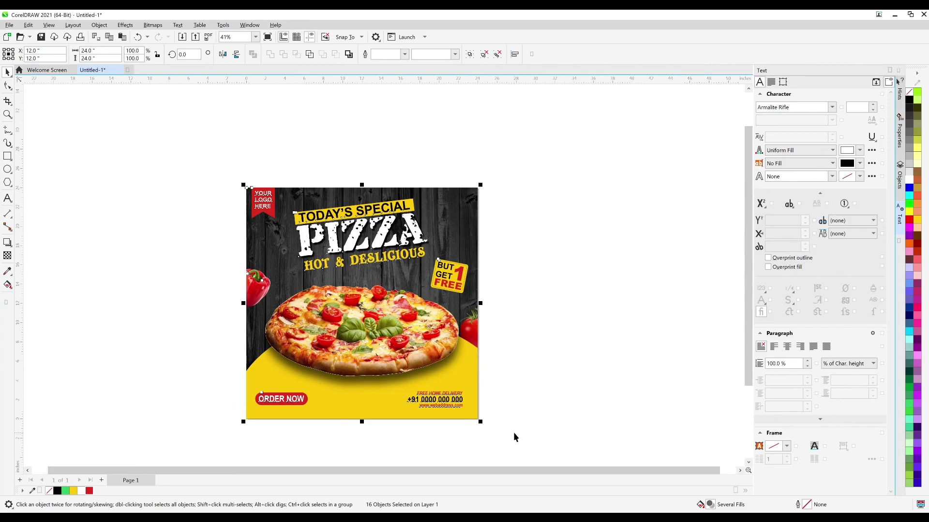